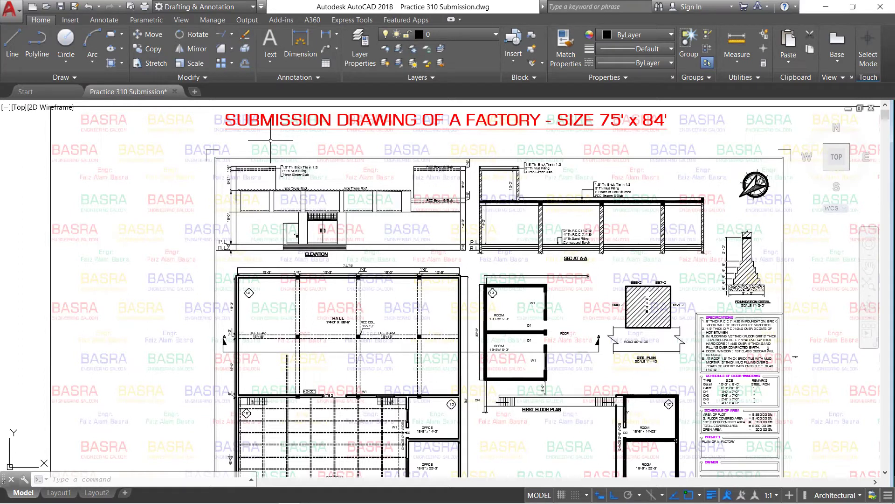
# Edit the hall's top overall dimension text from 74.75' to 75'
pyautogui.scroll(-2, 298, 126)
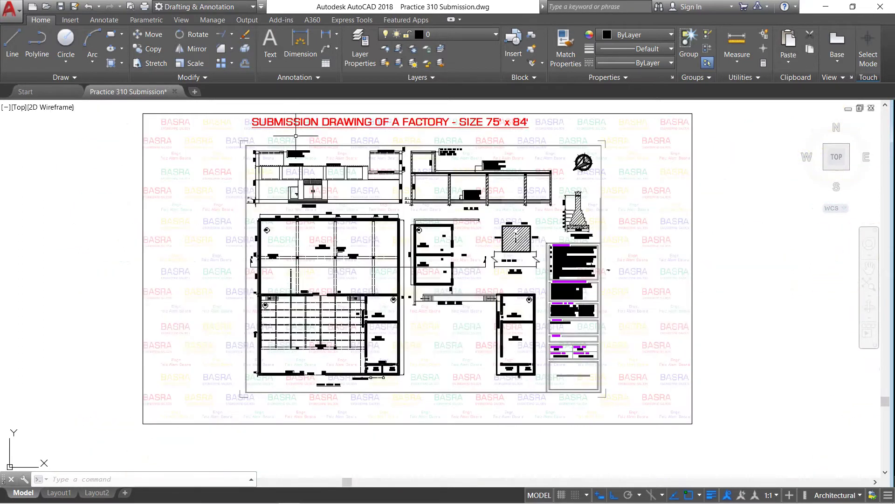
pyautogui.scroll(2, 301, 379)
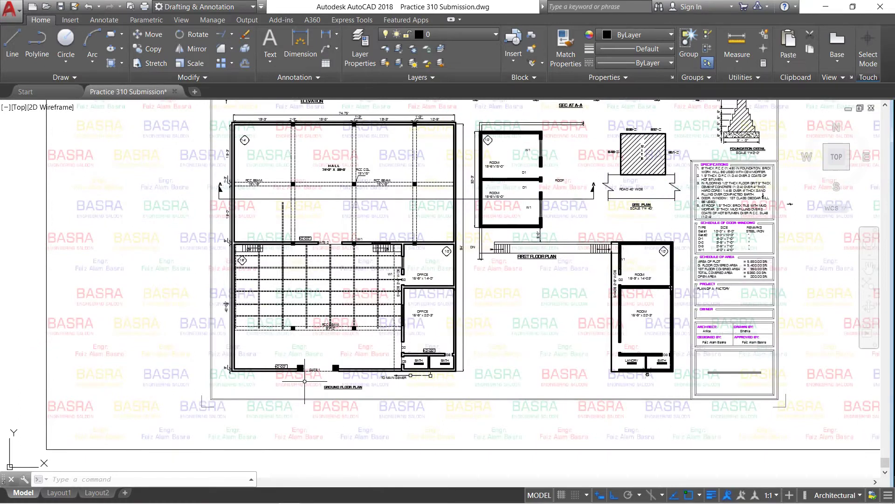
pyautogui.scroll(4, 315, 387)
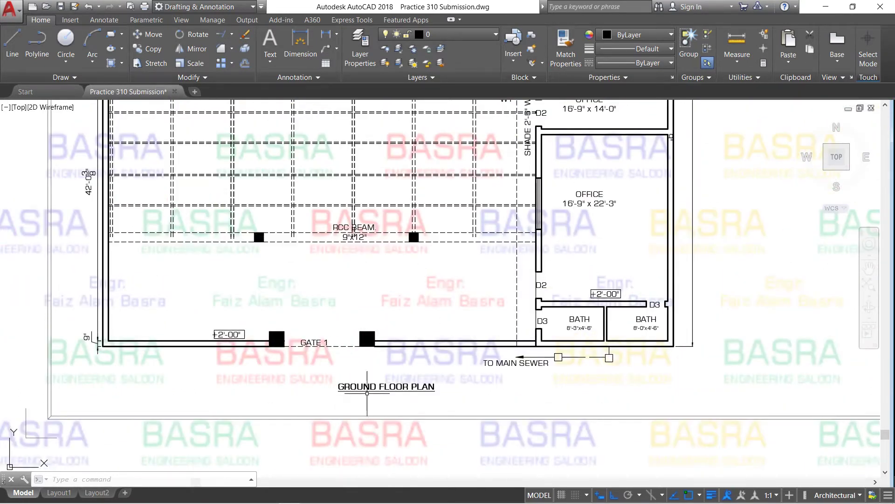
pyautogui.scroll(-2, 367, 389)
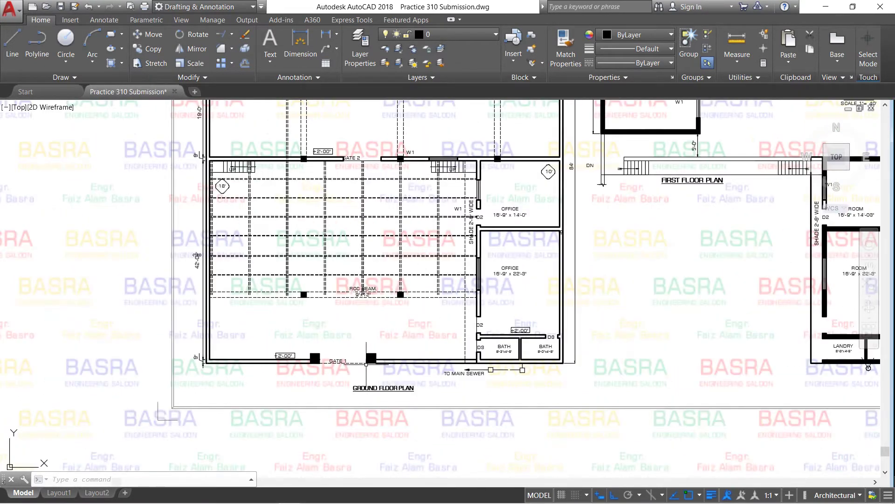
pyautogui.scroll(-3, 366, 364)
pyautogui.scroll(2, 376, 106)
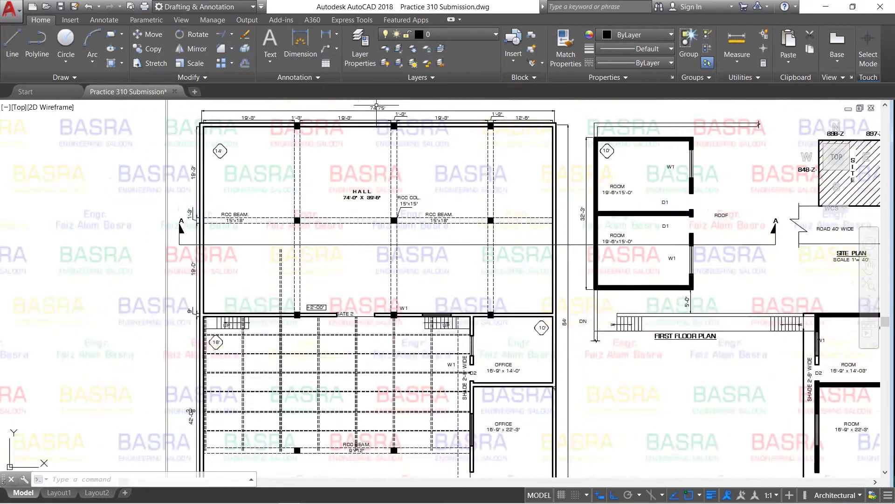
pyautogui.scroll(2, 376, 105)
pyautogui.scroll(2, 376, 106)
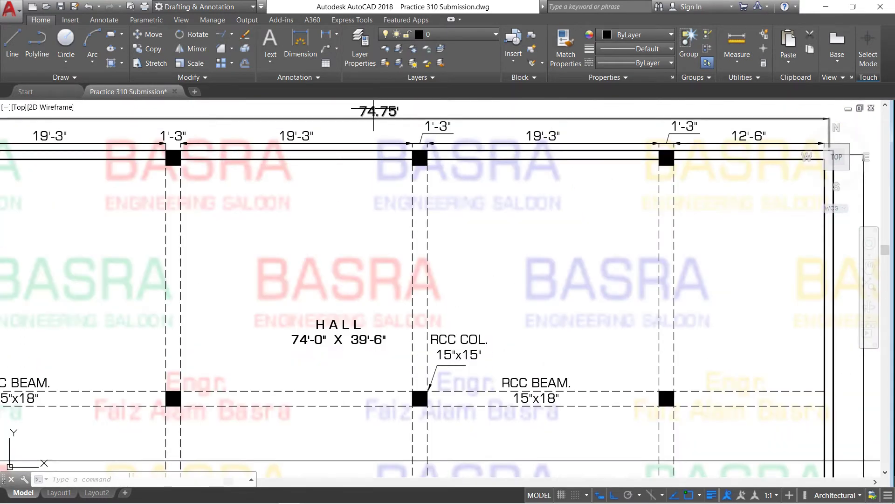
pyautogui.click(373, 111)
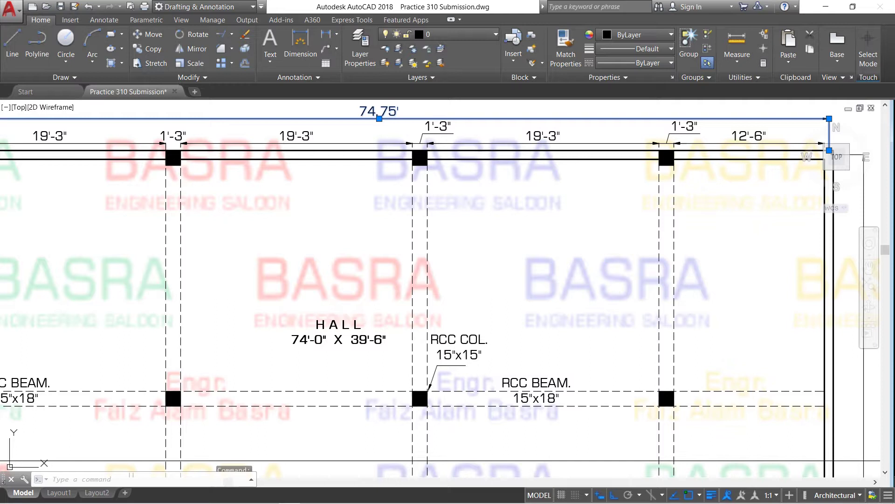
pyautogui.doubleClick(374, 112)
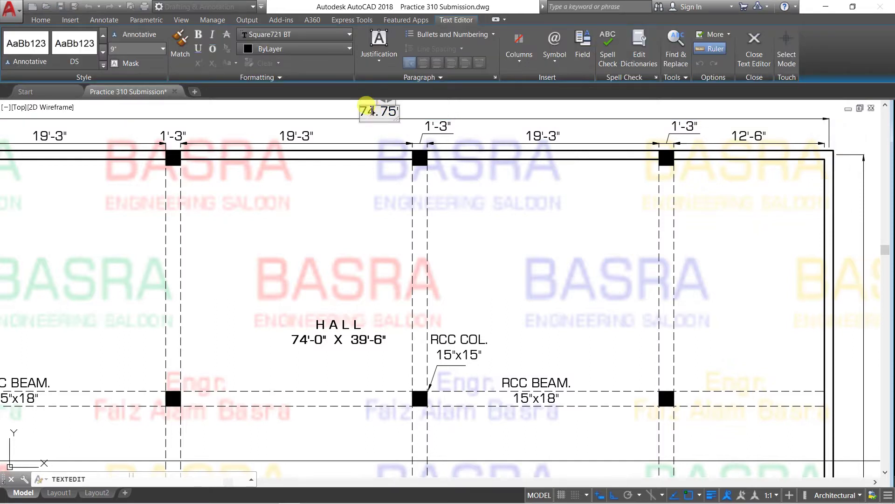
pyautogui.press('Delete')
pyautogui.press('Delete')
pyautogui.press('Delete')
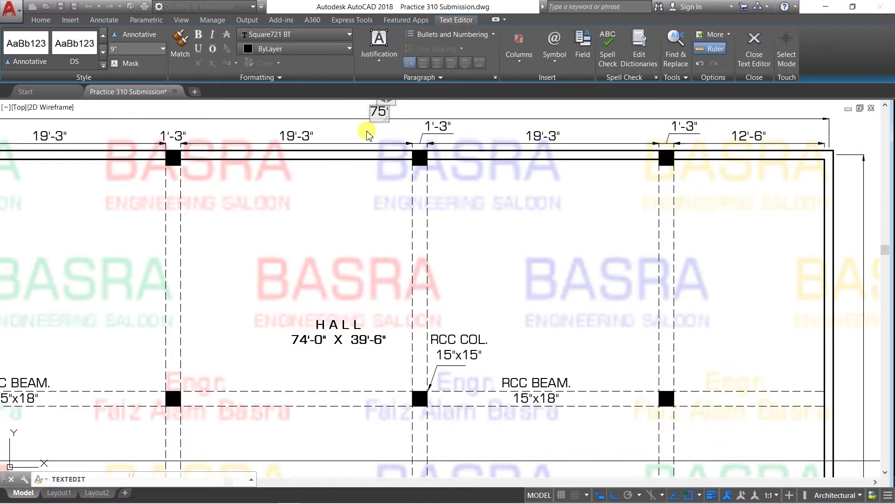
pyautogui.click(368, 132)
pyautogui.scroll(-4, 367, 130)
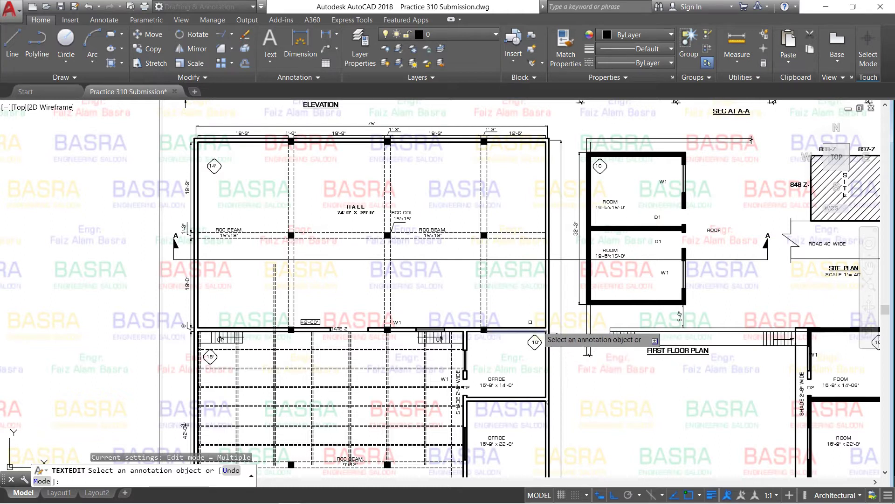
pyautogui.scroll(2, 262, 201)
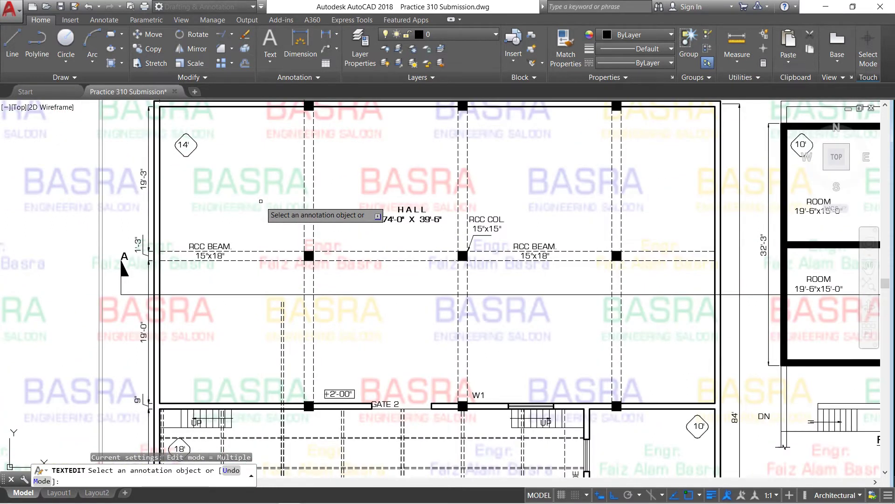
pyautogui.scroll(-2, 260, 209)
pyautogui.rightClick(261, 205)
pyautogui.click(280, 213)
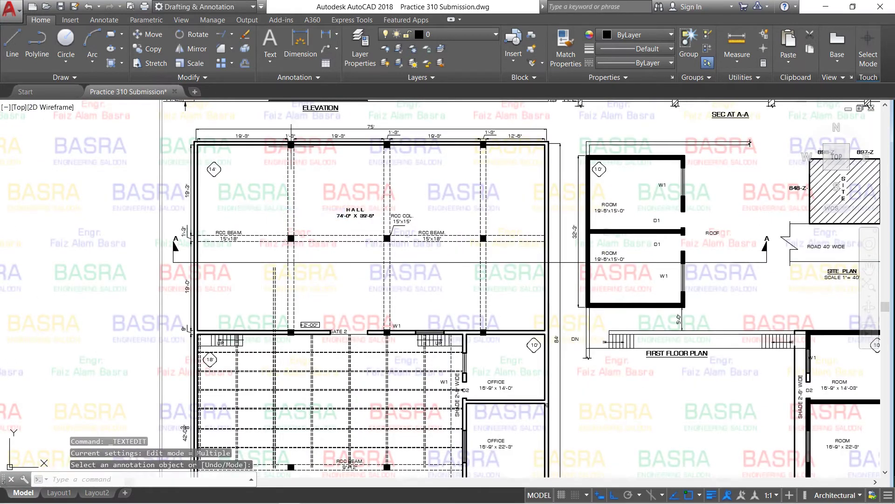
pyautogui.scroll(4, 279, 137)
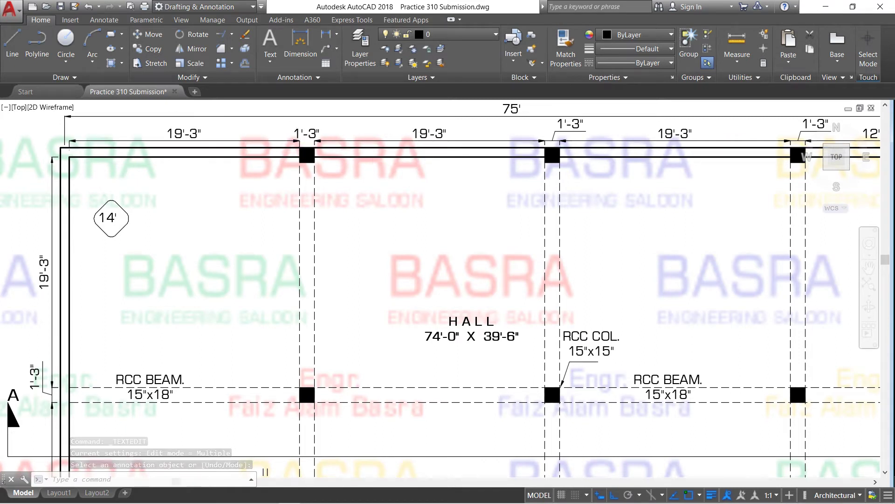
pyautogui.scroll(-7, 313, 218)
pyautogui.scroll(5, 294, 219)
pyautogui.scroll(2, 476, 174)
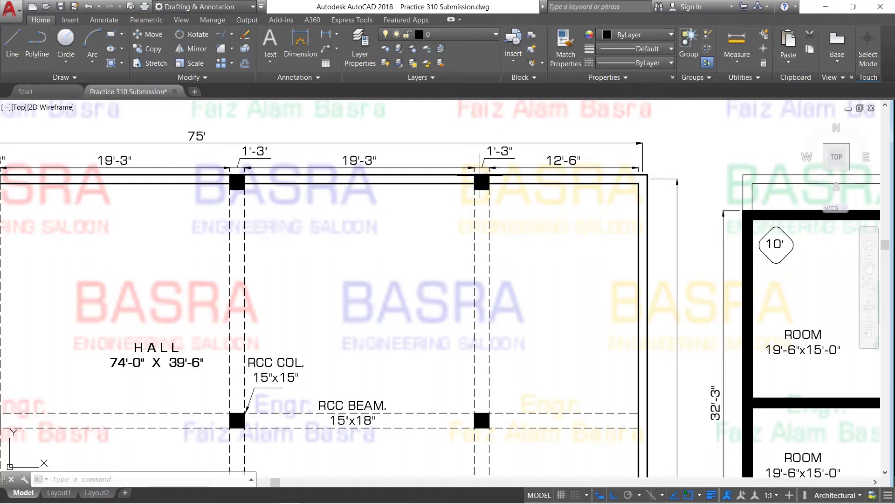
pyautogui.scroll(-4, 479, 177)
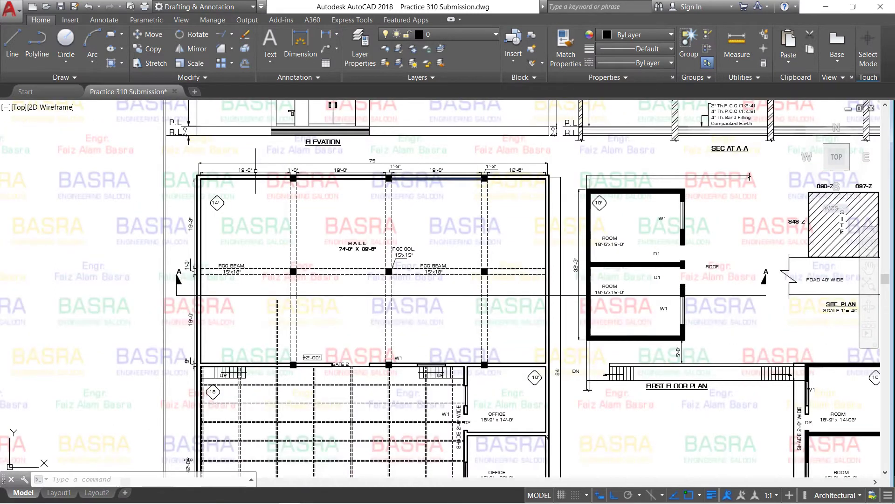
pyautogui.scroll(2, 240, 277)
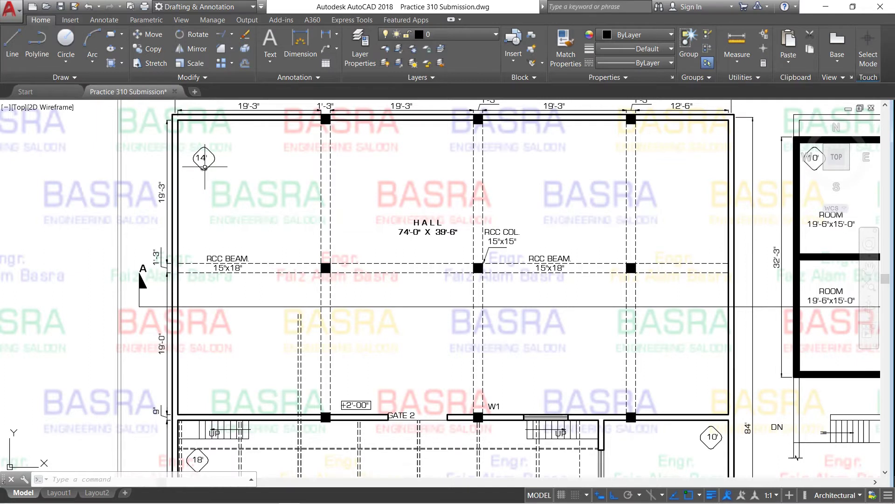
pyautogui.scroll(2, 436, 231)
pyautogui.scroll(2, 436, 231)
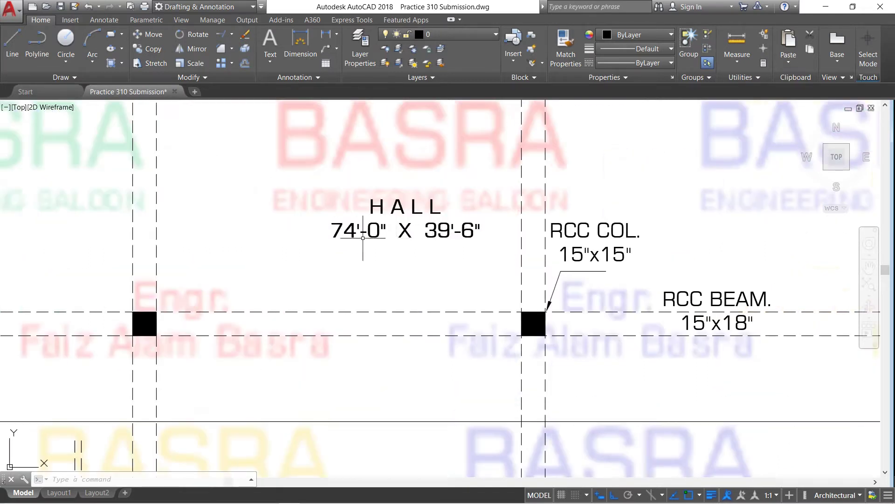
# Change the HALL label's width from 39'-6" to 40'-0"
pyautogui.click(439, 234)
pyautogui.doubleClick(470, 230)
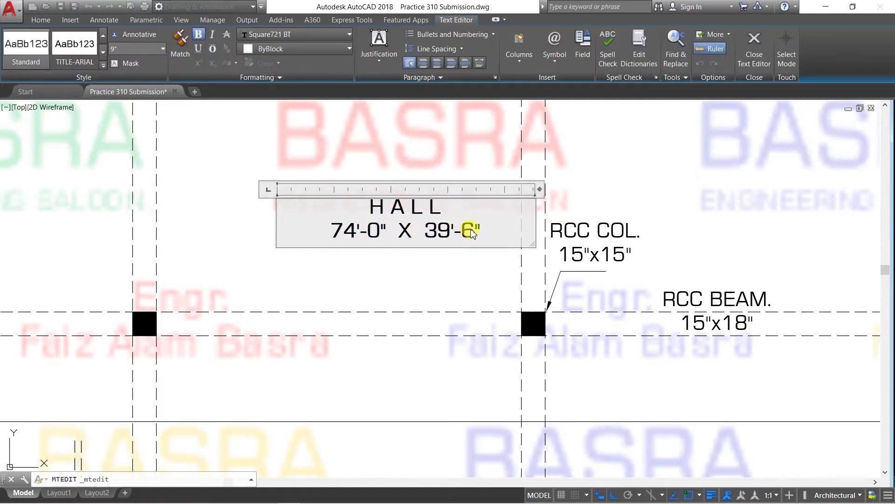
pyautogui.moveTo(474, 232); pyautogui.dragTo(444, 231)
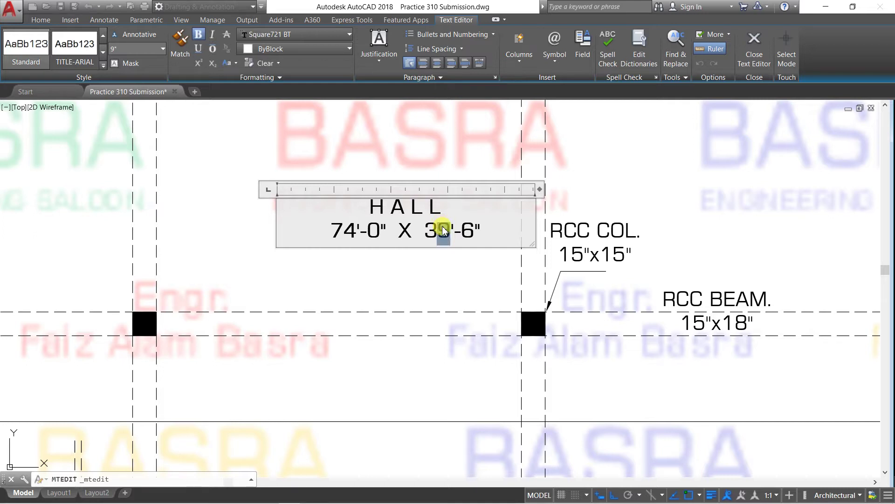
pyautogui.press('BackSpace')
pyautogui.press('BackSpace')
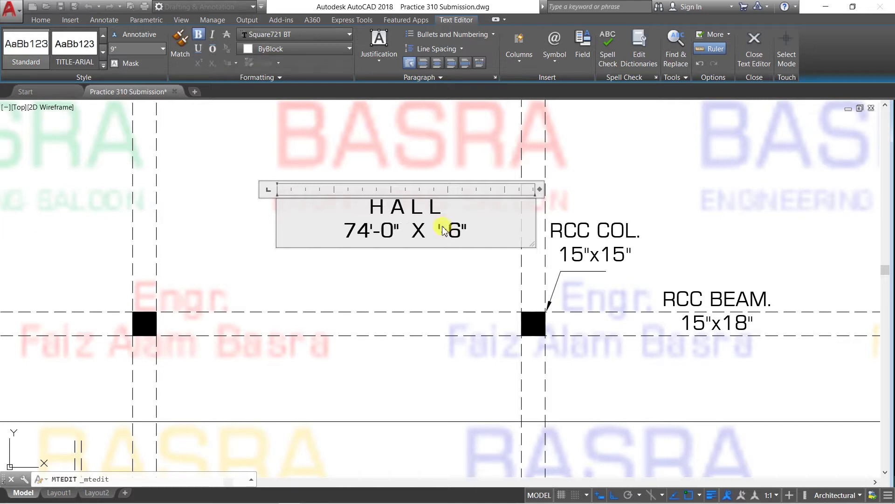
pyautogui.write('40')
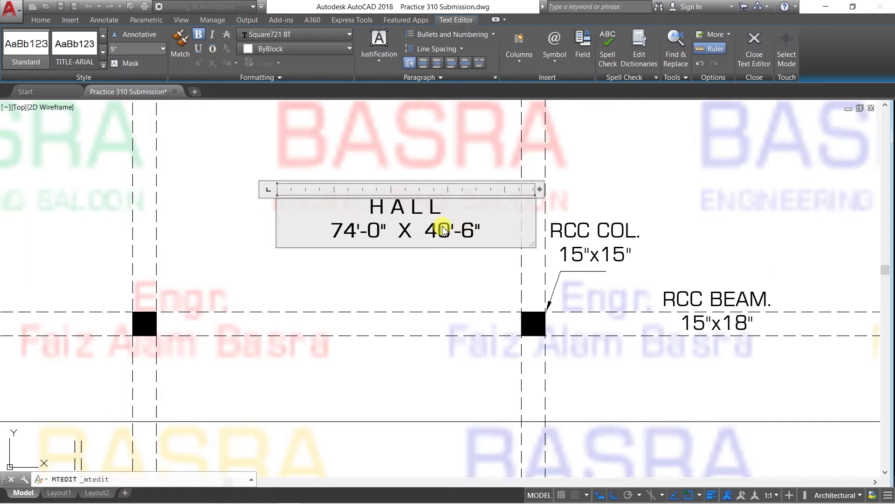
pyautogui.doubleClick(469, 228)
pyautogui.write('0')
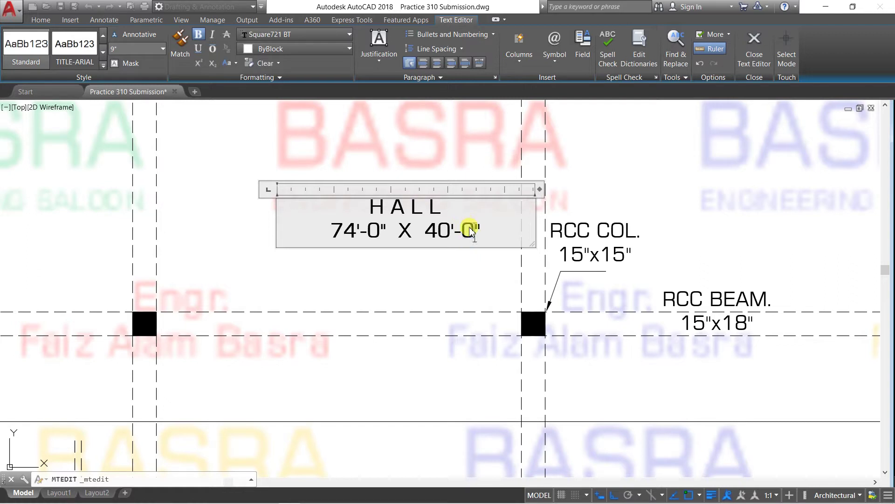
pyautogui.click(459, 261)
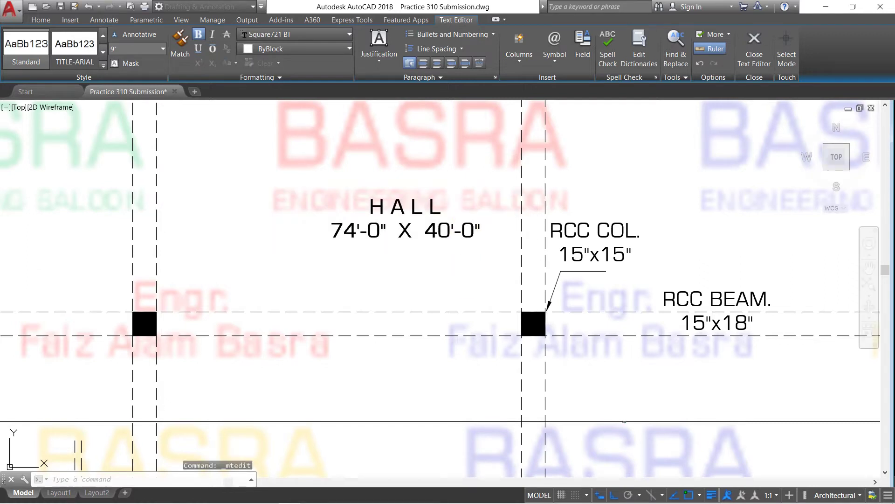
pyautogui.scroll(-4, 416, 245)
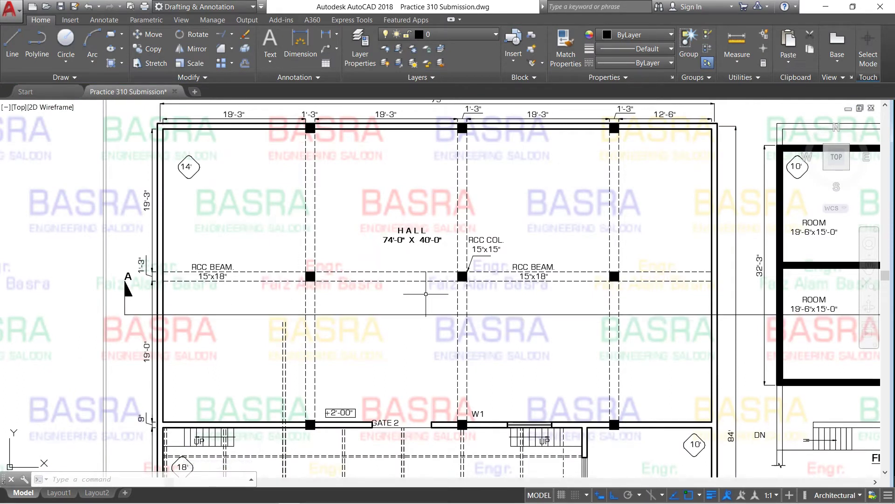
# Erase the stray vertical dashed line in the lower hall, then zoom to the offices
pyautogui.click(295, 340)
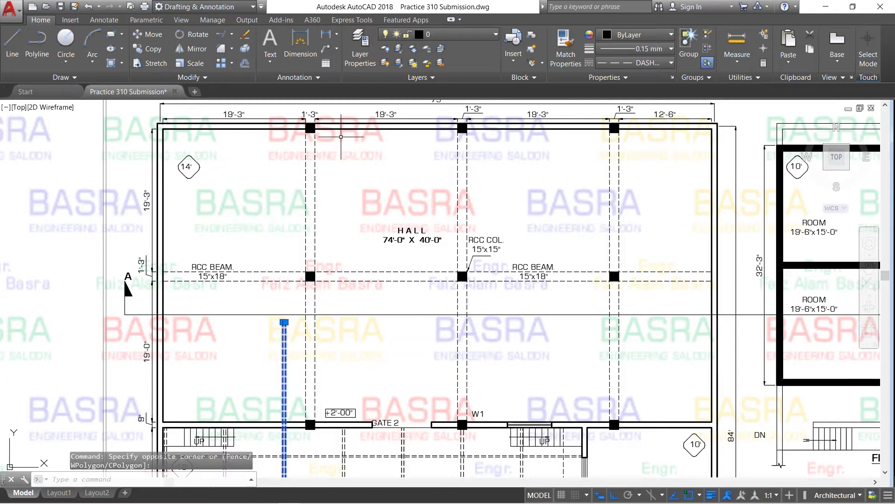
pyautogui.click(242, 49)
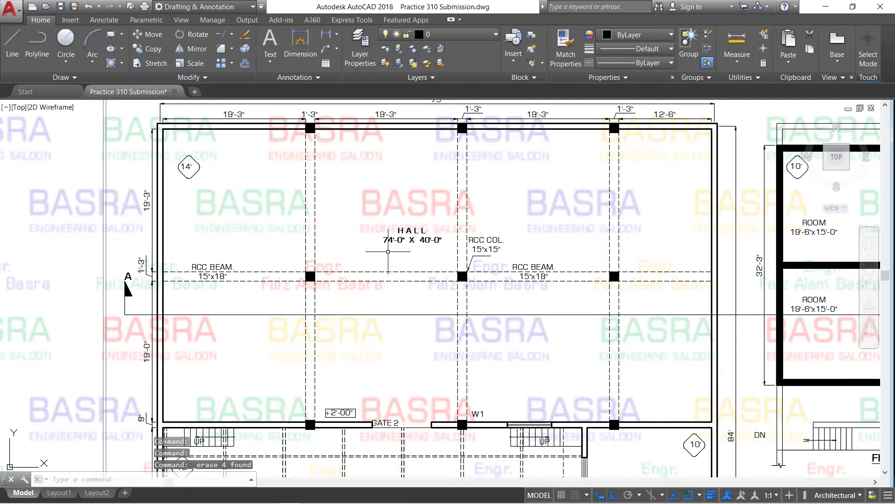
pyautogui.scroll(-3, 394, 240)
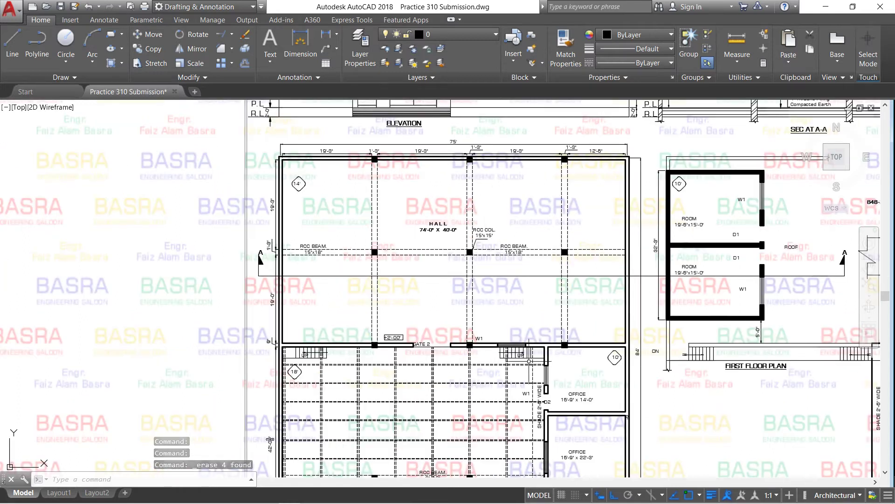
pyautogui.scroll(5, 550, 369)
pyautogui.scroll(-2, 550, 369)
pyautogui.scroll(-2, 523, 298)
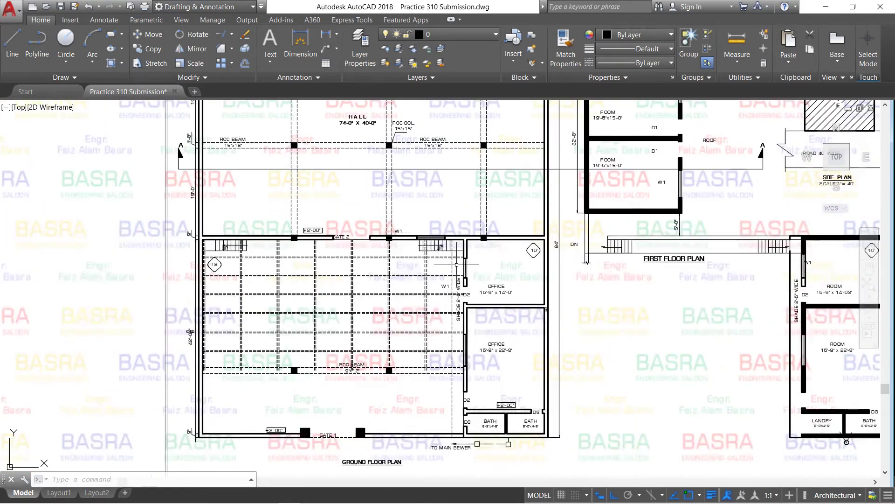
pyautogui.scroll(4, 522, 290)
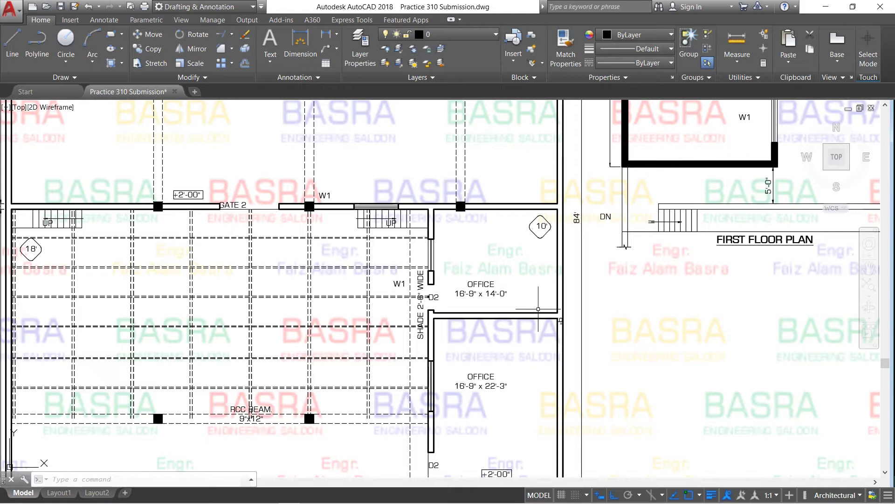
pyautogui.scroll(2, 500, 308)
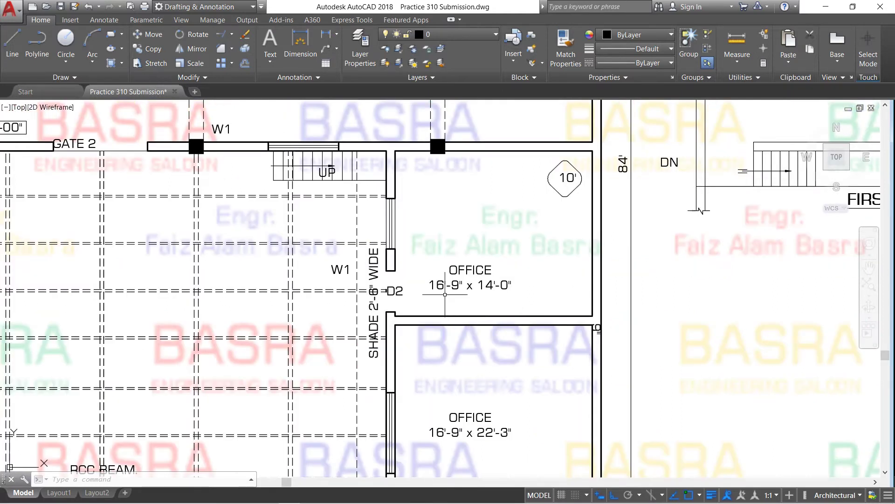
pyautogui.scroll(2, 447, 287)
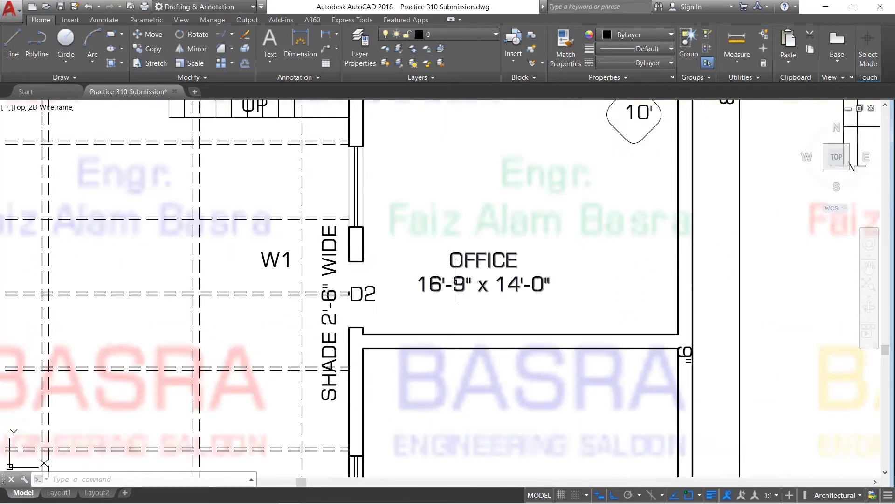
# Change the first OFFICE label from 16'-9" x 14'-0" to 16'-0" x 14'-0"
pyautogui.click(448, 285)
pyautogui.doubleClick(454, 283)
pyautogui.moveTo(452, 286); pyautogui.dragTo(460, 287)
pyautogui.write('0')
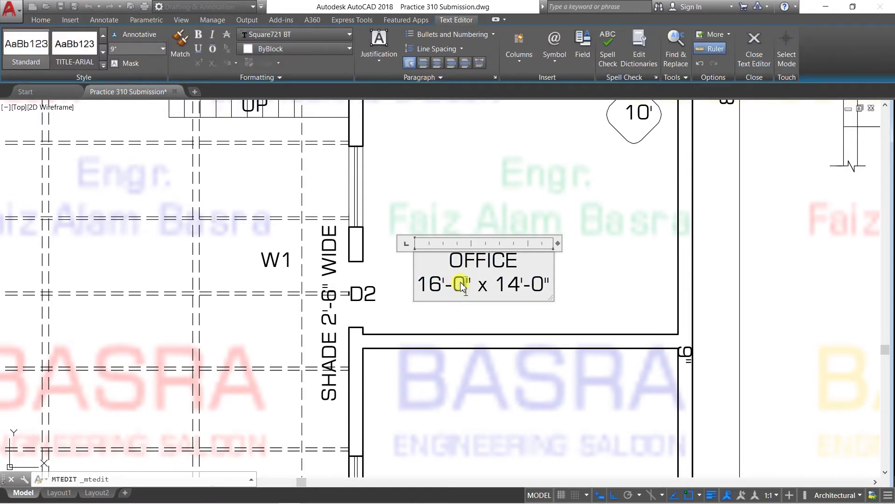
pyautogui.click(508, 204)
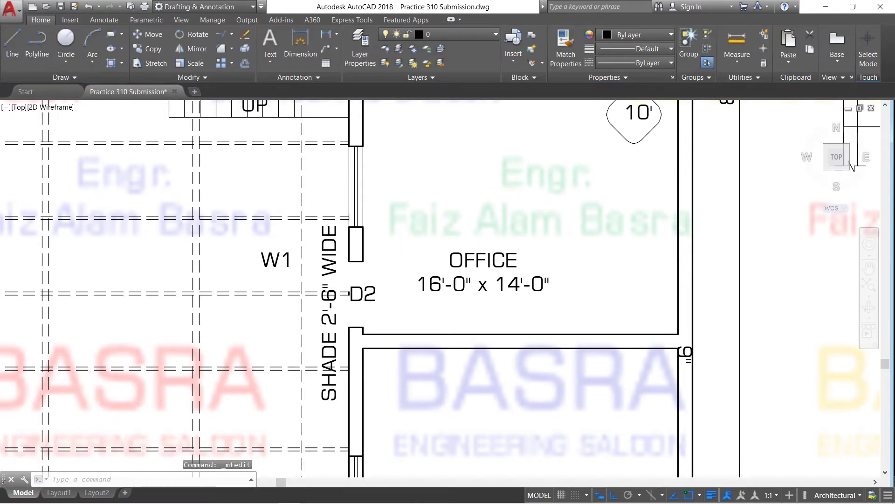
pyautogui.scroll(-4, 499, 196)
pyautogui.scroll(5, 485, 309)
# Change the second OFFICE label from 16'-9" x 22'-3" to 16'-0" x 22'-0"
pyautogui.click(503, 298)
pyautogui.doubleClick(504, 299)
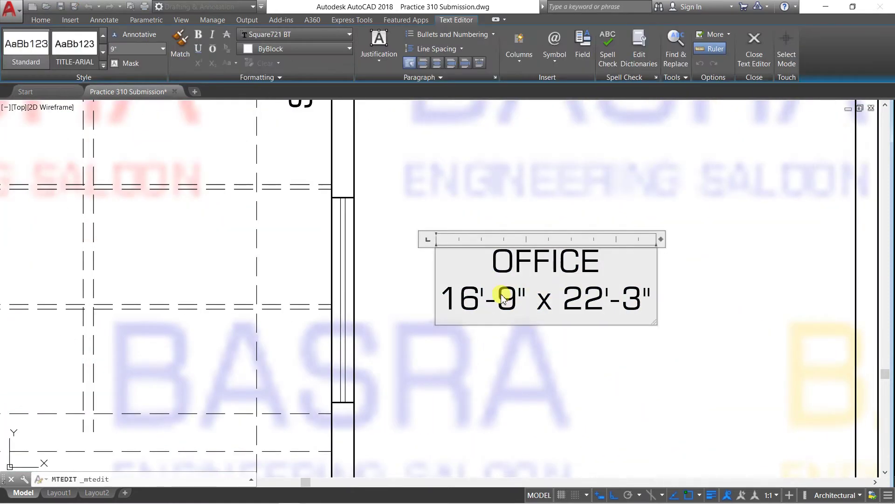
pyautogui.moveTo(499, 295); pyautogui.dragTo(511, 298)
pyautogui.write('0')
pyautogui.moveTo(622, 300); pyautogui.dragTo(634, 302)
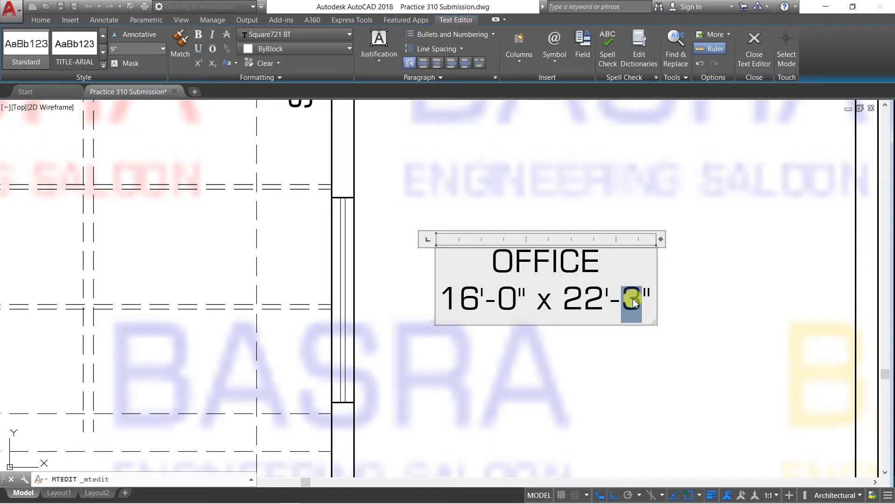
pyautogui.write('0')
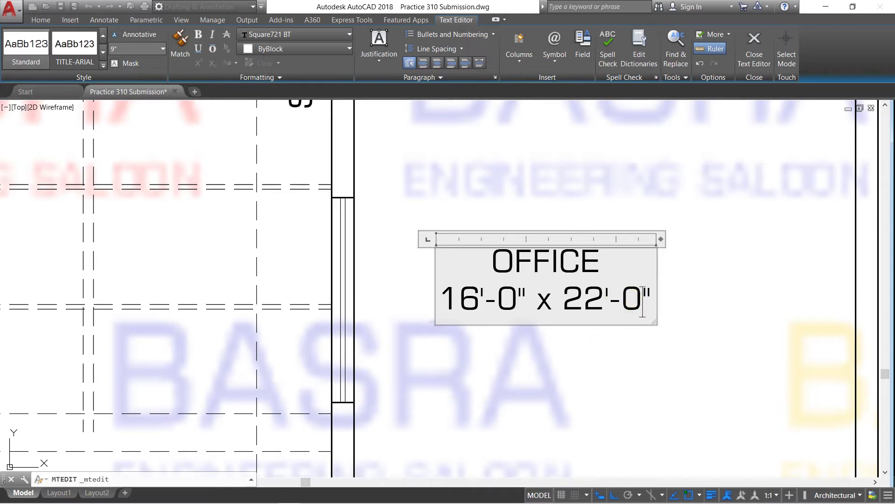
pyautogui.click(601, 347)
pyautogui.scroll(-5, 584, 349)
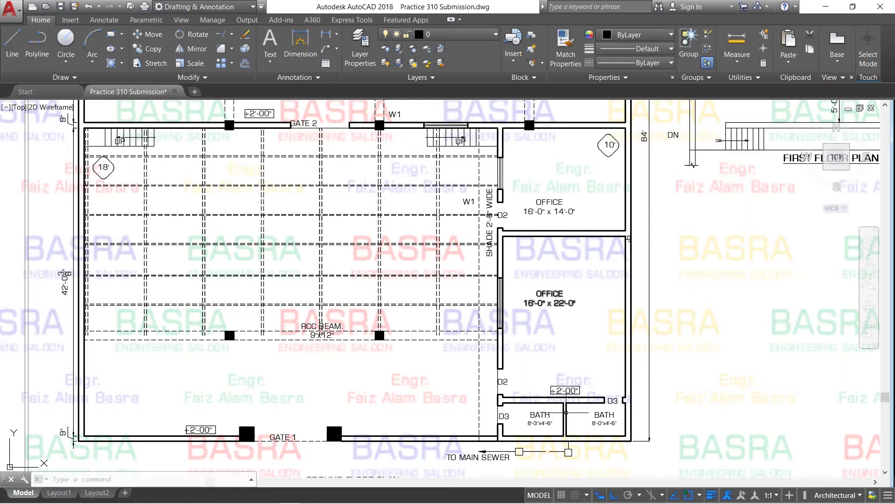
pyautogui.scroll(2, 565, 419)
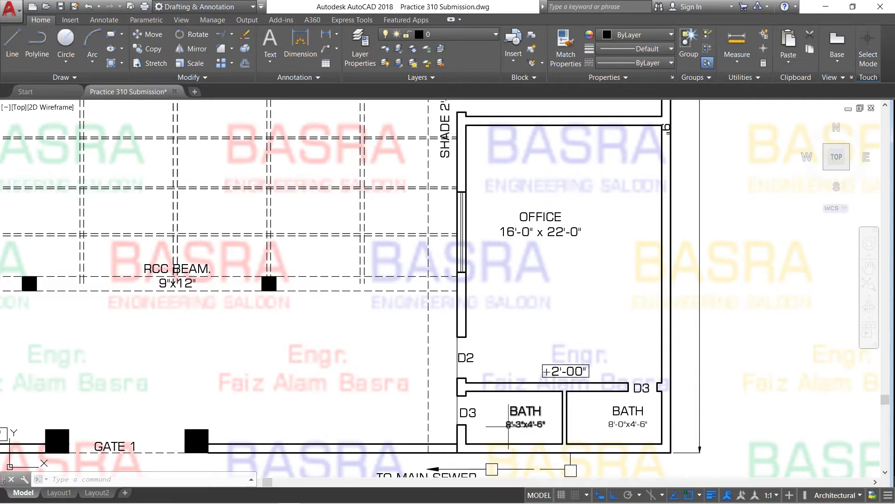
pyautogui.scroll(2, 578, 432)
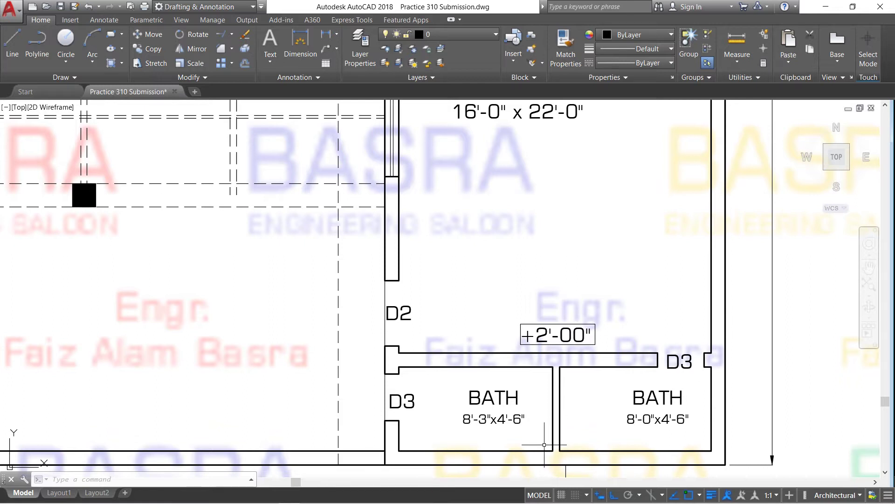
pyautogui.scroll(-1, 538, 384)
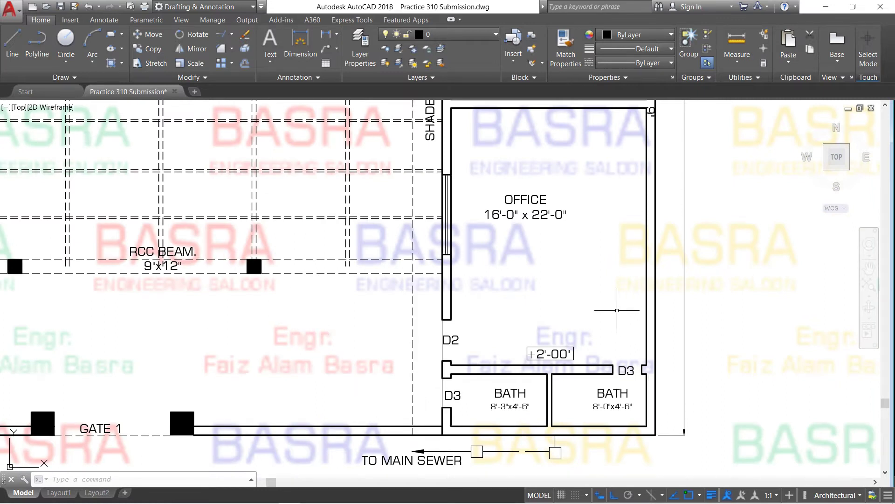
pyautogui.scroll(-1, 600, 330)
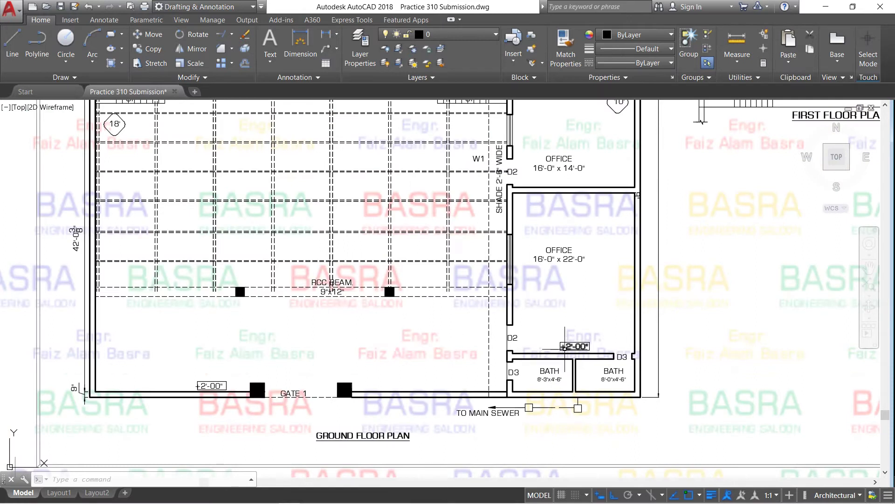
pyautogui.scroll(-2, 566, 348)
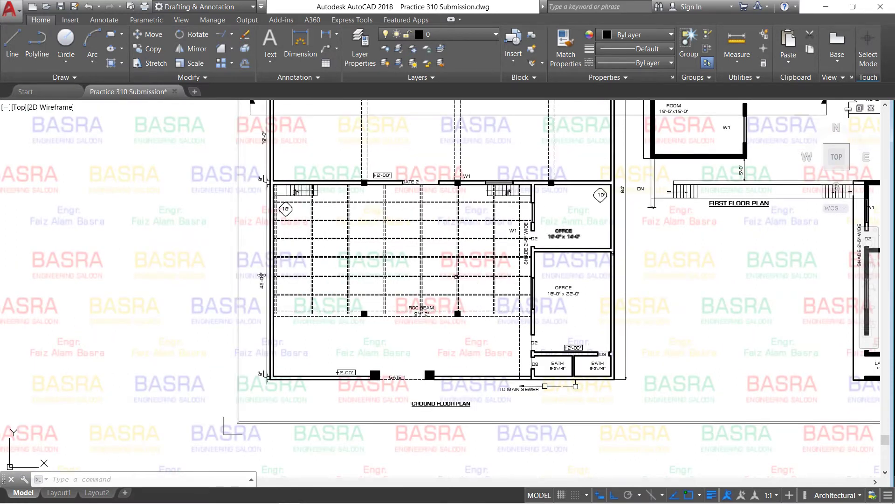
pyautogui.scroll(2, 338, 243)
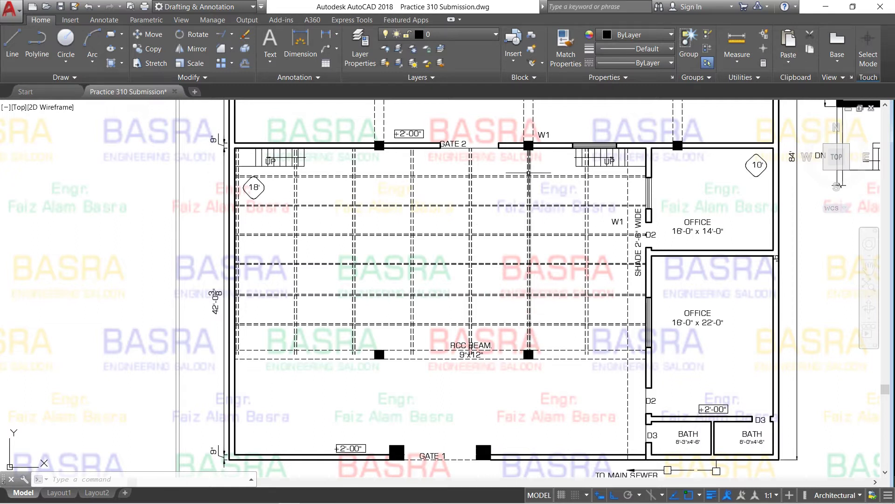
pyautogui.scroll(-1, 426, 244)
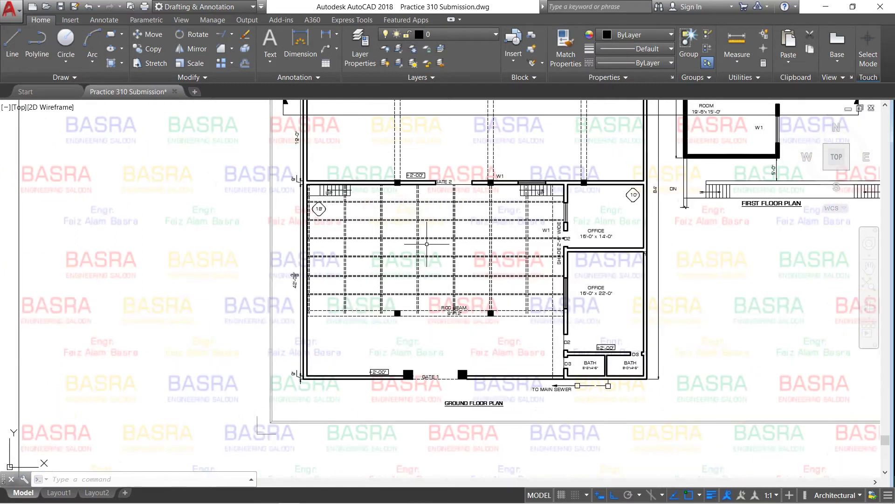
pyautogui.scroll(2, 405, 258)
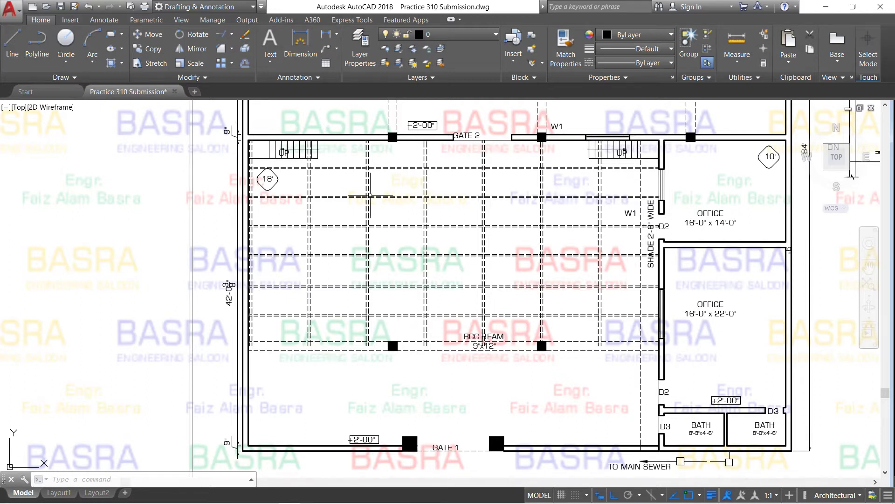
pyautogui.scroll(-2, 370, 195)
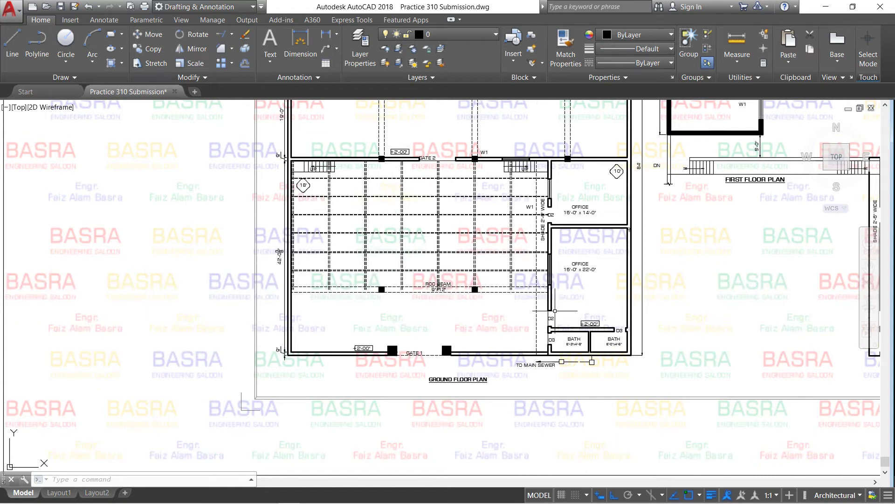
pyautogui.scroll(2, 577, 365)
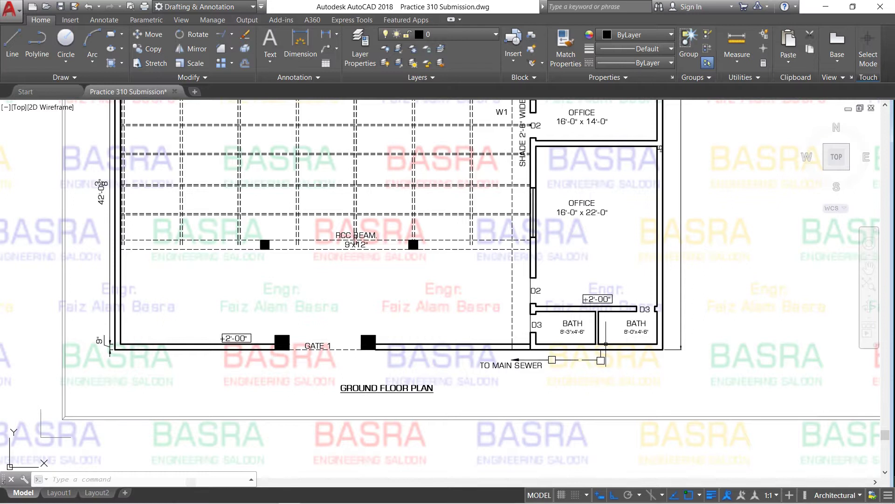
pyautogui.scroll(2, 605, 344)
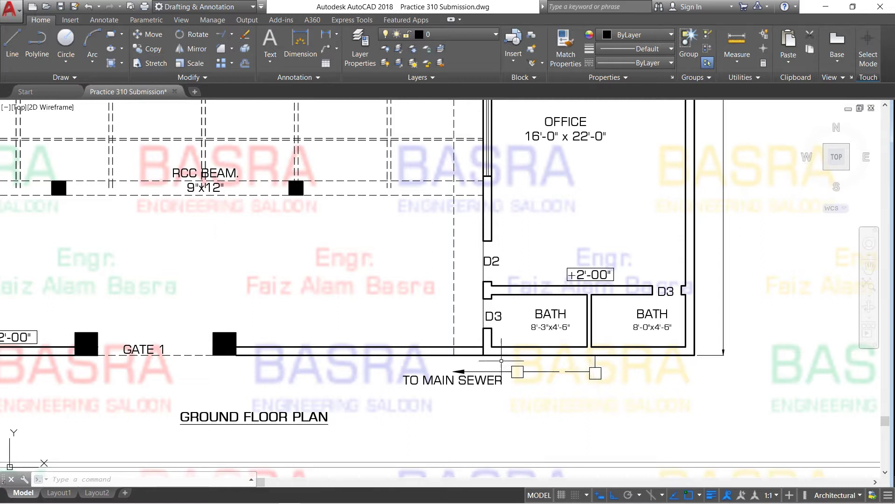
pyautogui.scroll(-2, 513, 369)
pyautogui.scroll(-2, 513, 368)
pyautogui.scroll(-2, 513, 368)
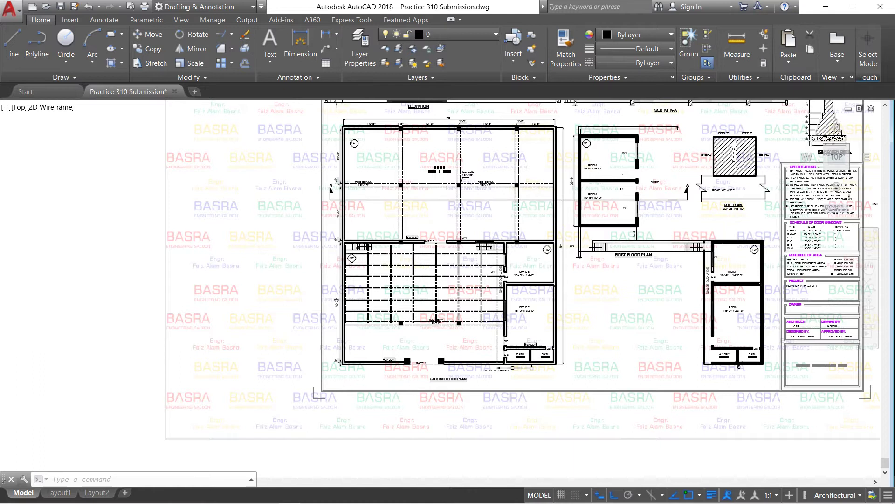
pyautogui.scroll(-2, 422, 219)
pyautogui.scroll(4, 509, 182)
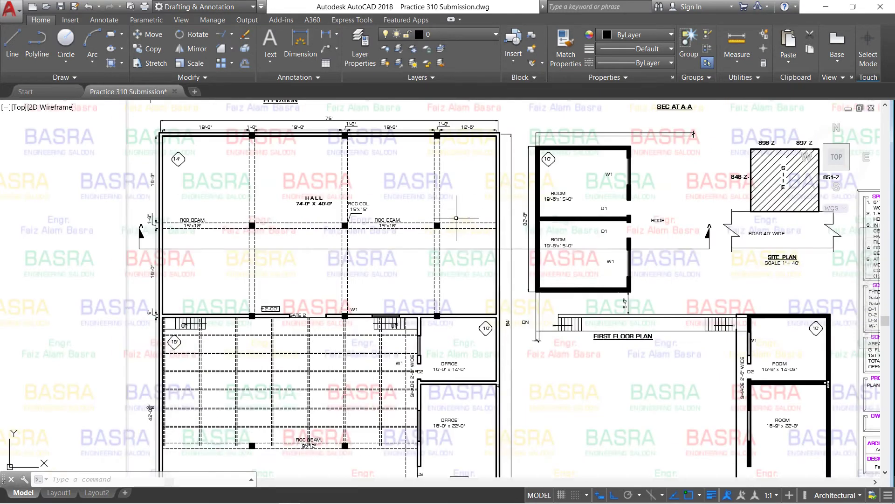
pyautogui.scroll(-3, 459, 289)
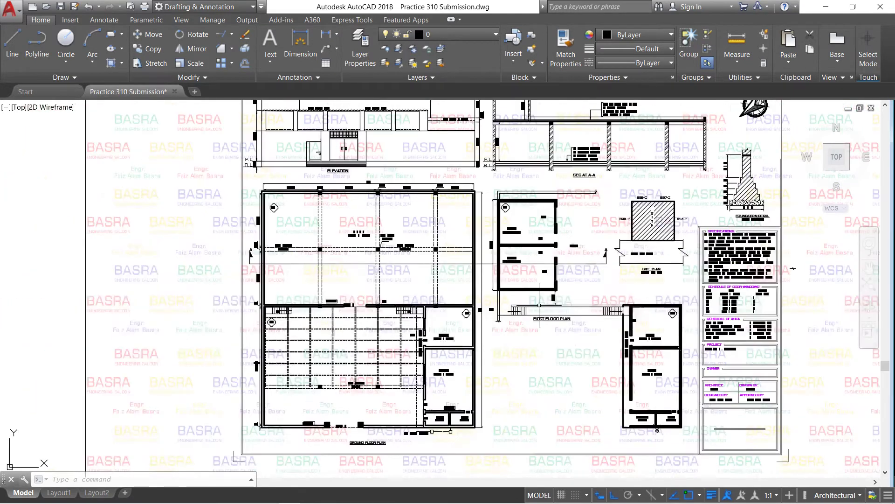
pyautogui.scroll(4, 602, 308)
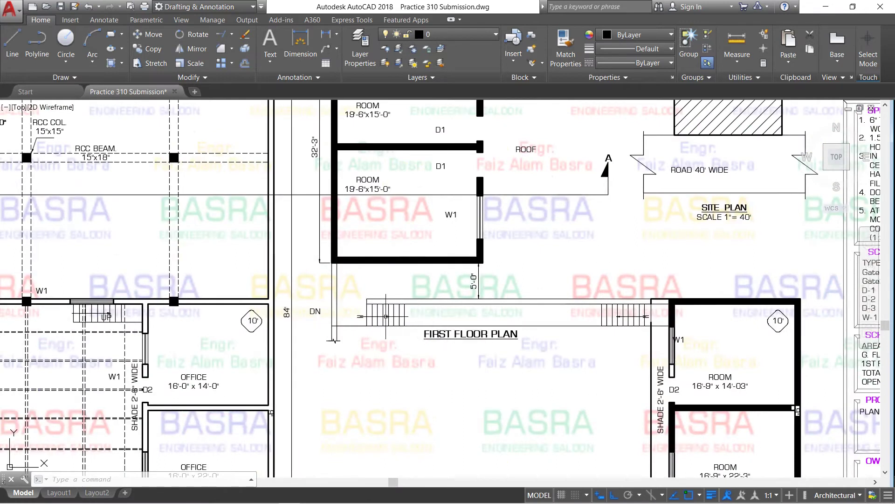
pyautogui.scroll(-3, 449, 323)
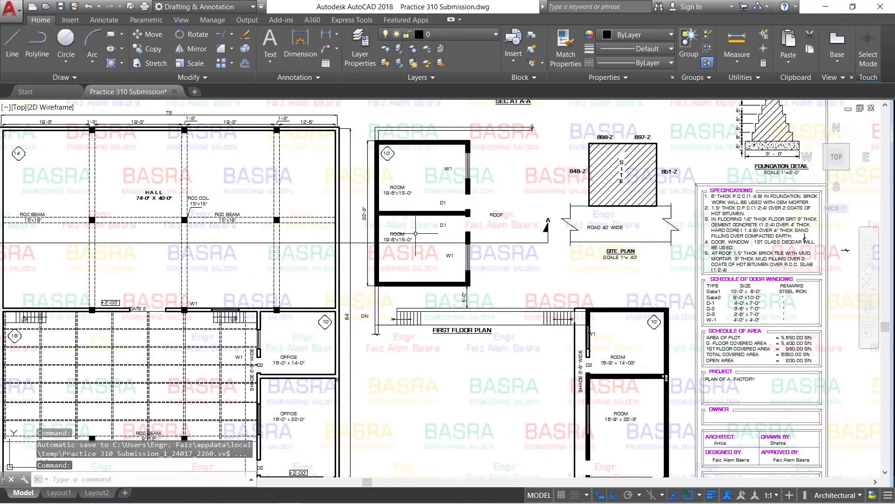
pyautogui.scroll(5, 414, 222)
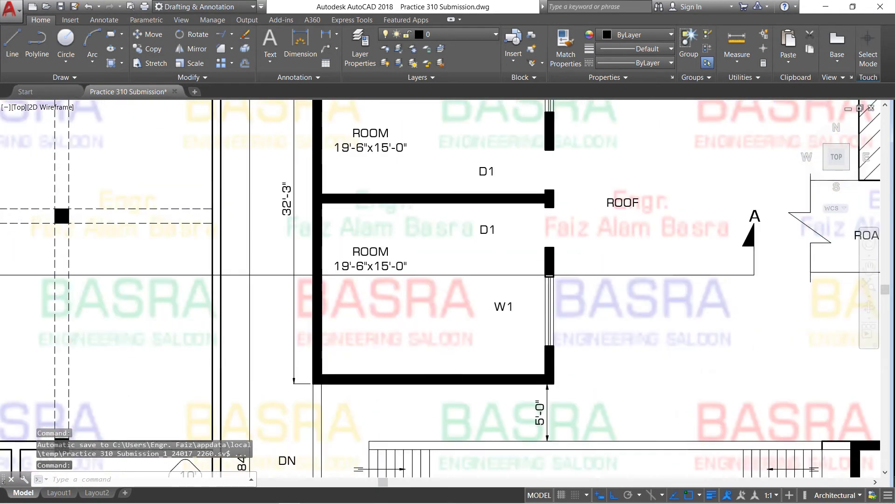
pyautogui.scroll(-2, 414, 222)
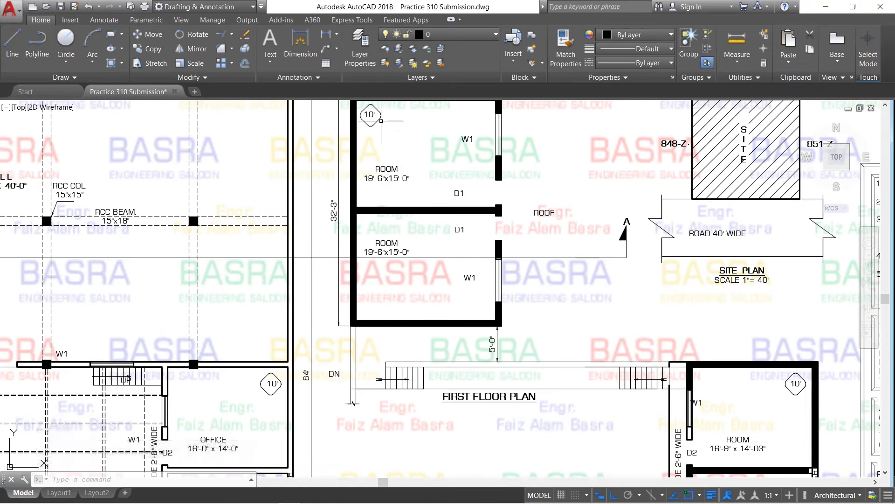
pyautogui.scroll(2, 376, 251)
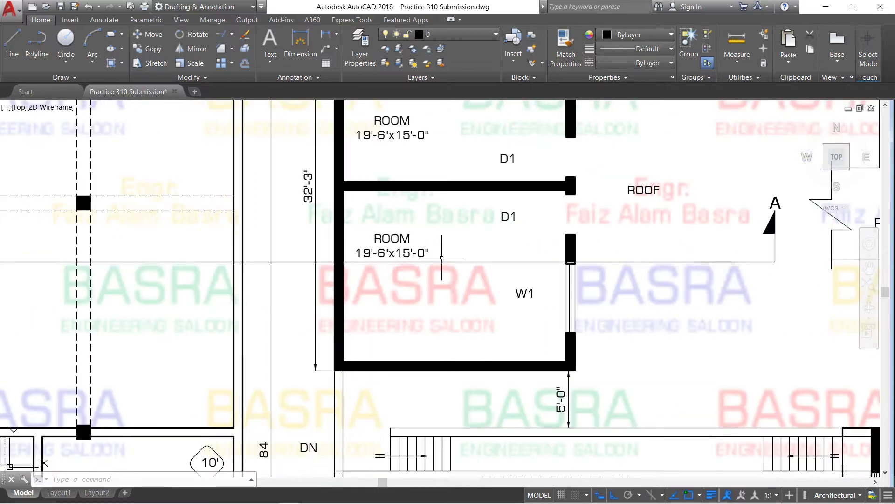
pyautogui.scroll(-2, 434, 222)
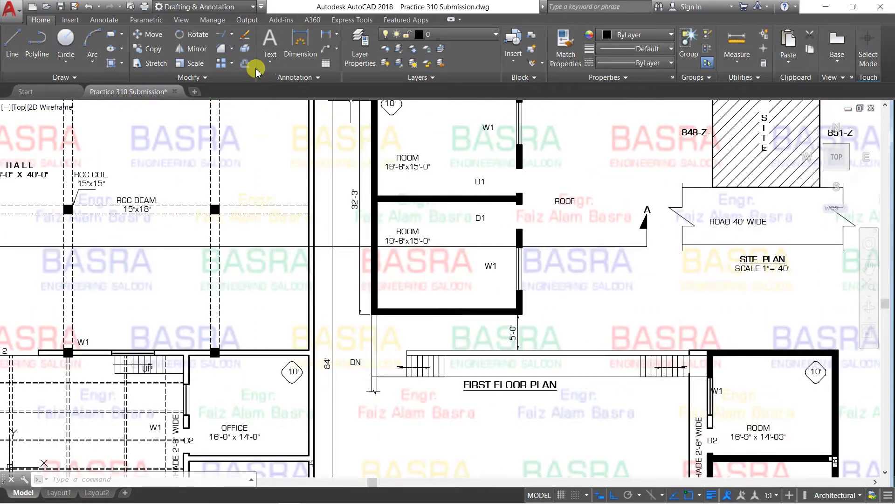
pyautogui.click(149, 35)
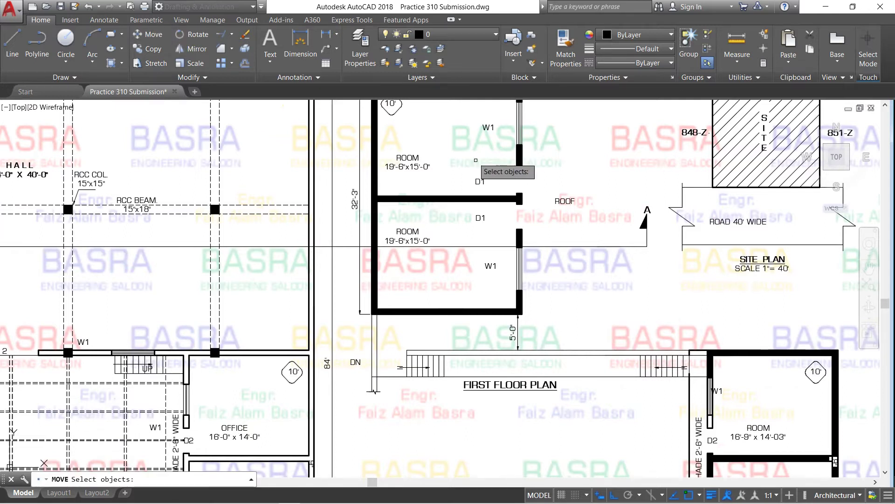
pyautogui.click(561, 187)
pyautogui.click(447, 104)
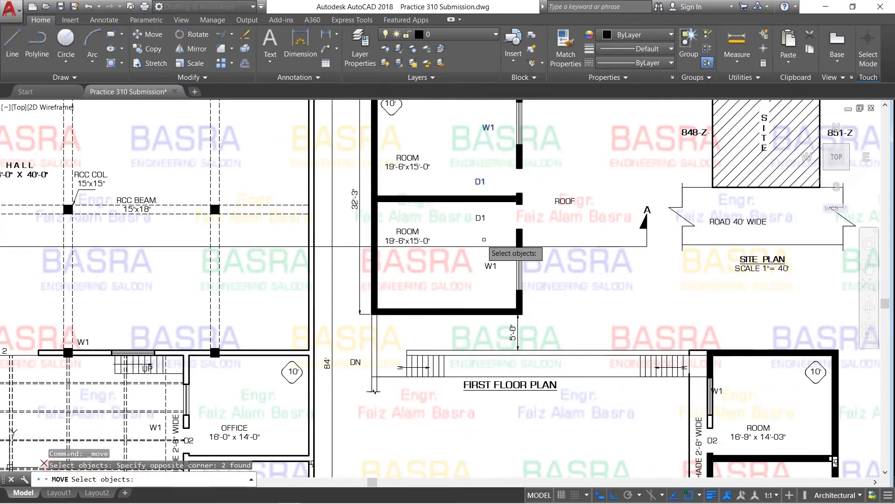
pyautogui.click(485, 219)
pyautogui.click(513, 294)
pyautogui.click(464, 243)
pyautogui.press('Return')
pyautogui.click(559, 285)
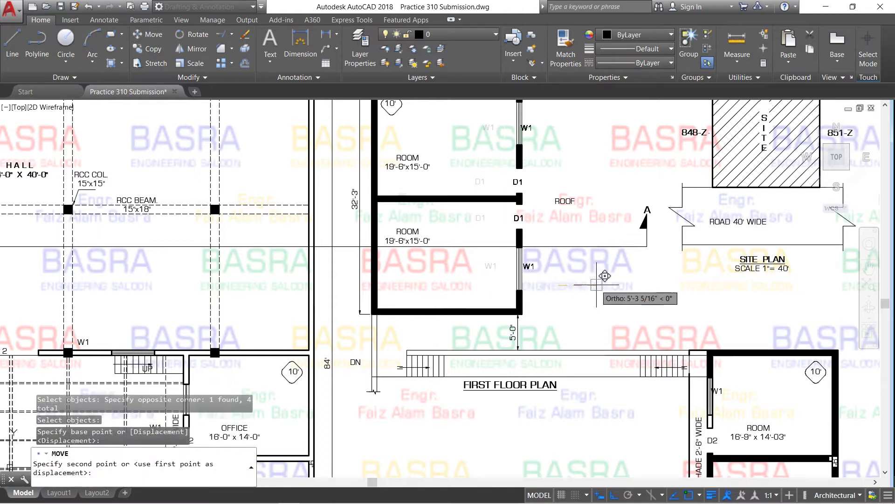
pyautogui.click(600, 285)
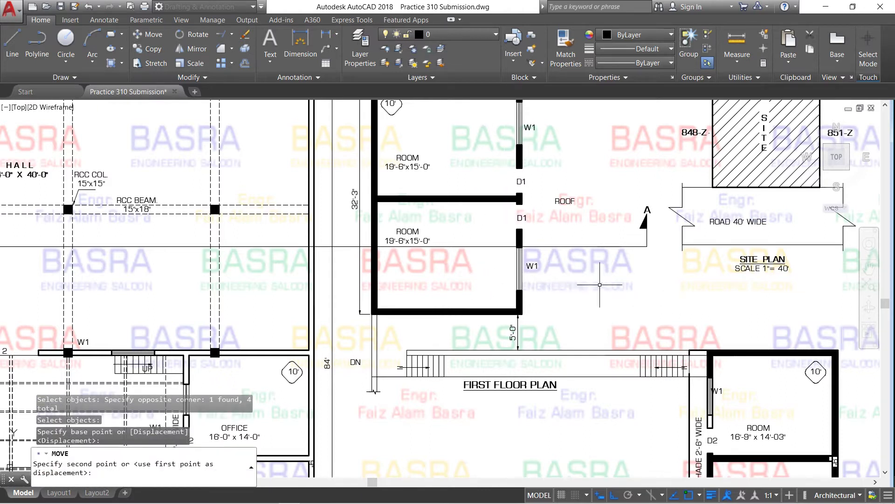
pyautogui.scroll(-2, 430, 291)
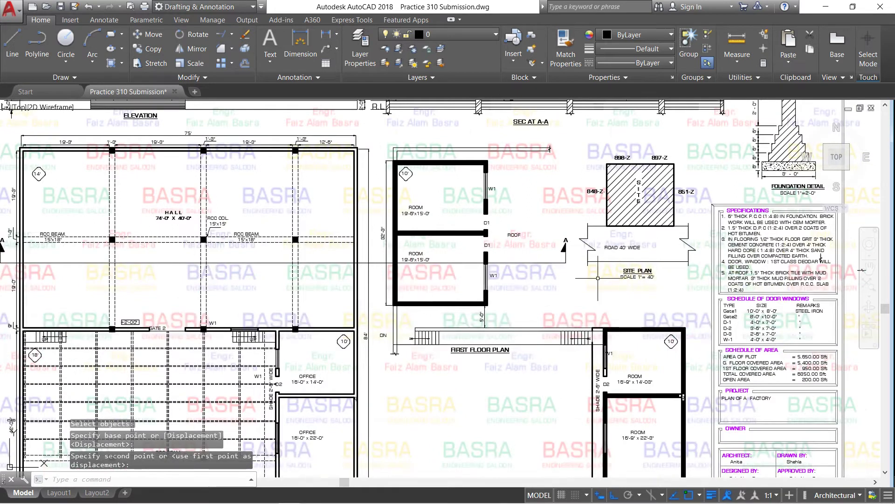
pyautogui.scroll(1, 484, 295)
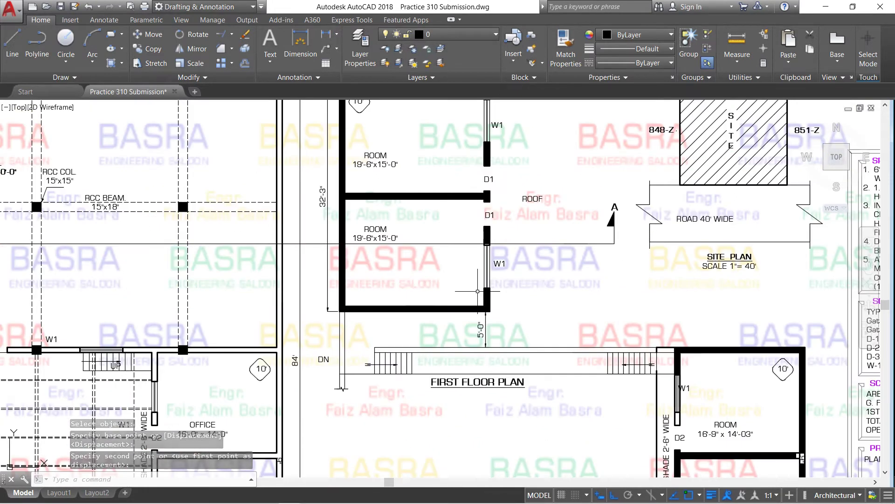
pyautogui.scroll(-1, 480, 286)
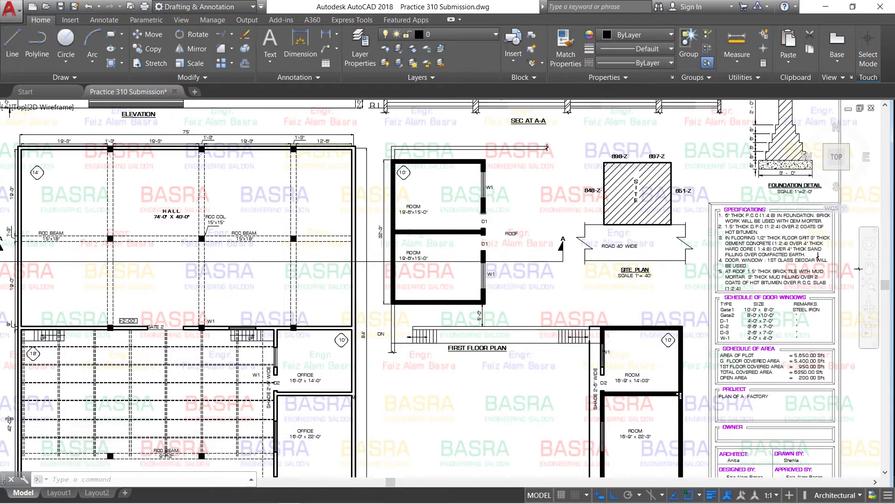
pyautogui.scroll(2, 483, 211)
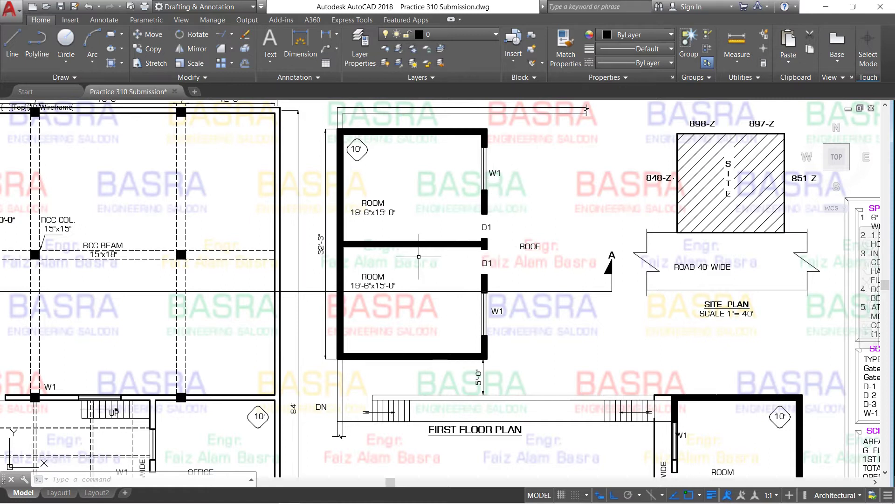
pyautogui.scroll(-1, 419, 259)
pyautogui.scroll(-3, 487, 249)
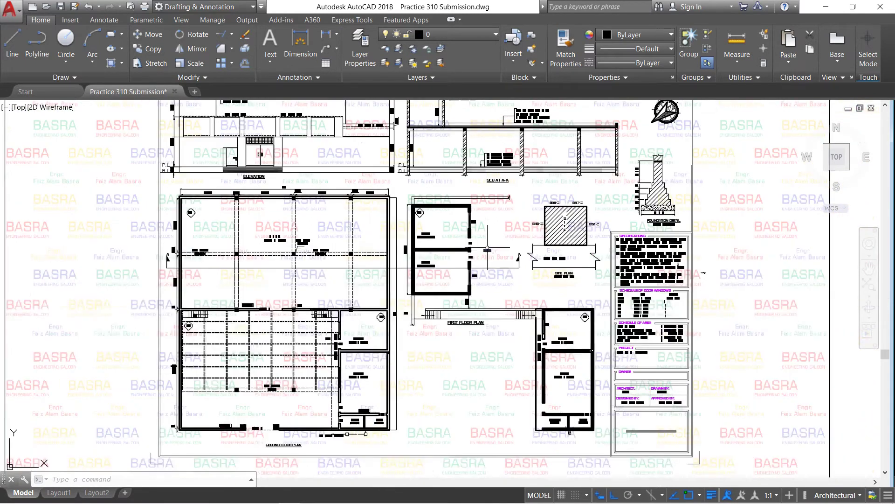
pyautogui.scroll(2, 522, 322)
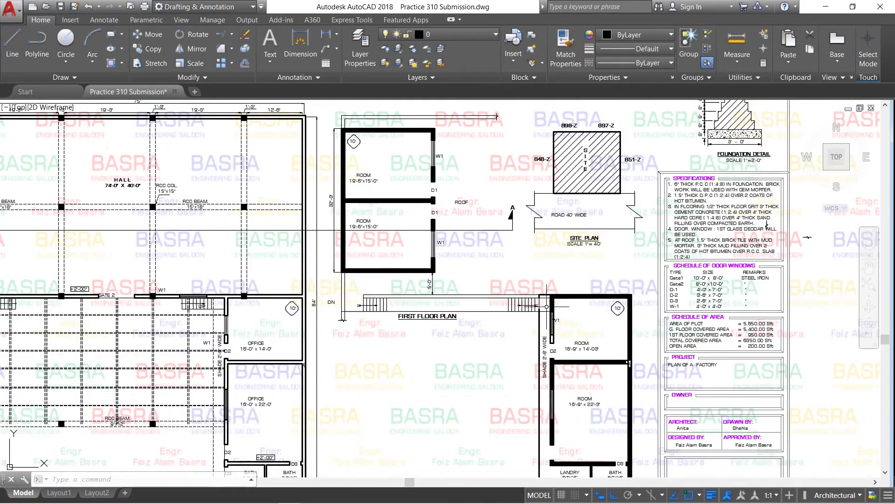
pyautogui.scroll(-3, 550, 326)
pyautogui.scroll(1, 529, 350)
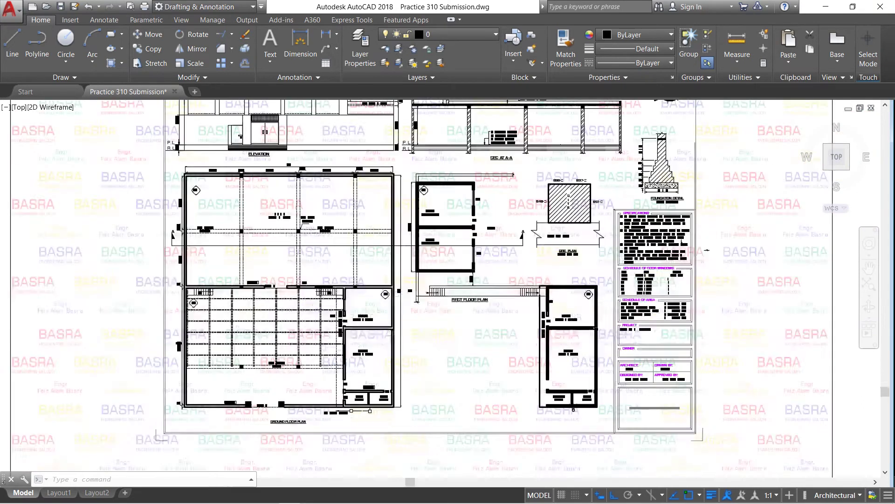
pyautogui.scroll(4, 540, 361)
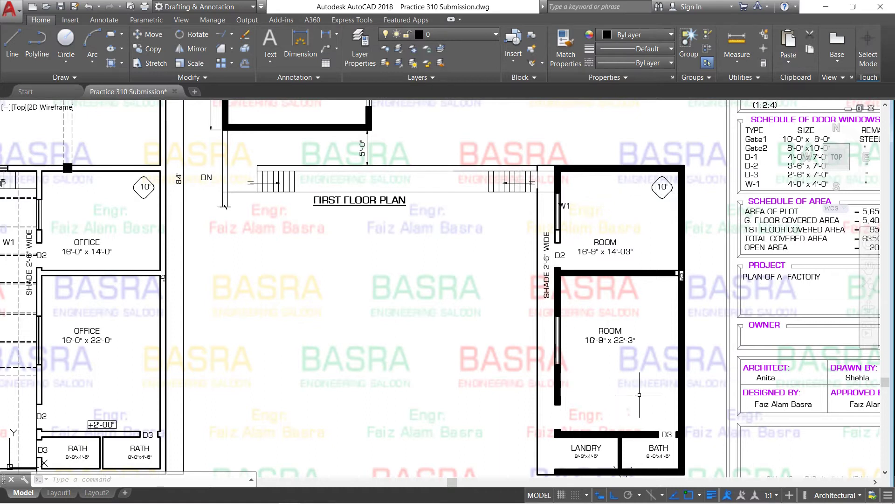
pyautogui.scroll(-4, 638, 327)
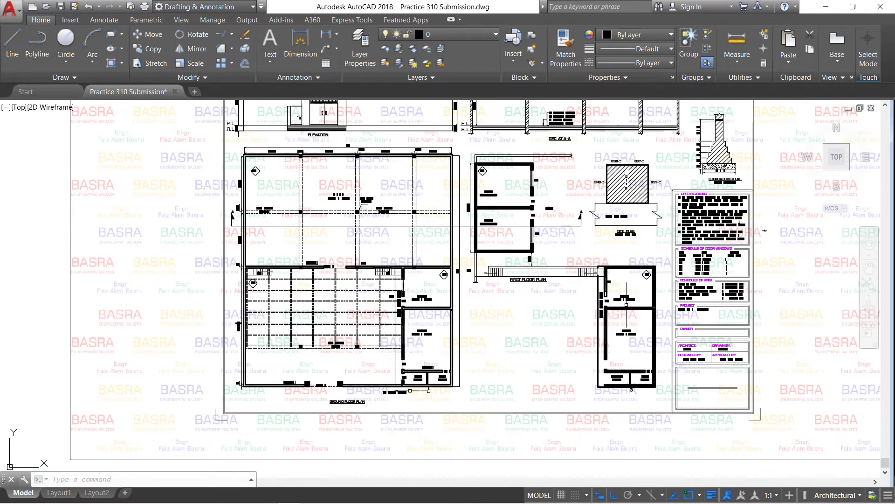
pyautogui.scroll(-2, 626, 310)
pyautogui.scroll(2, 551, 221)
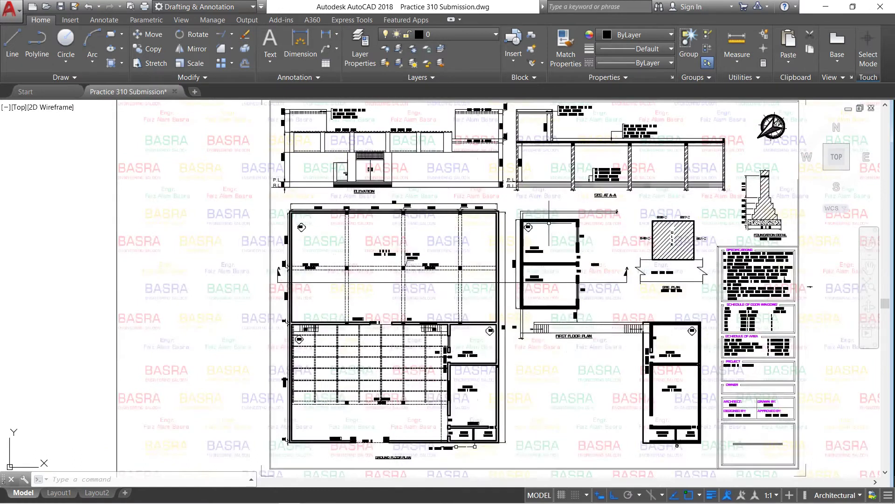
pyautogui.scroll(2, 551, 221)
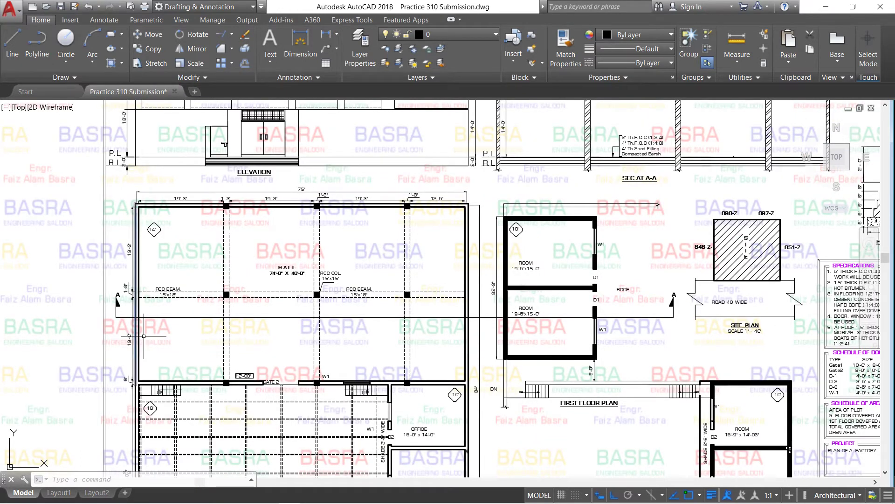
pyautogui.scroll(-4, 585, 282)
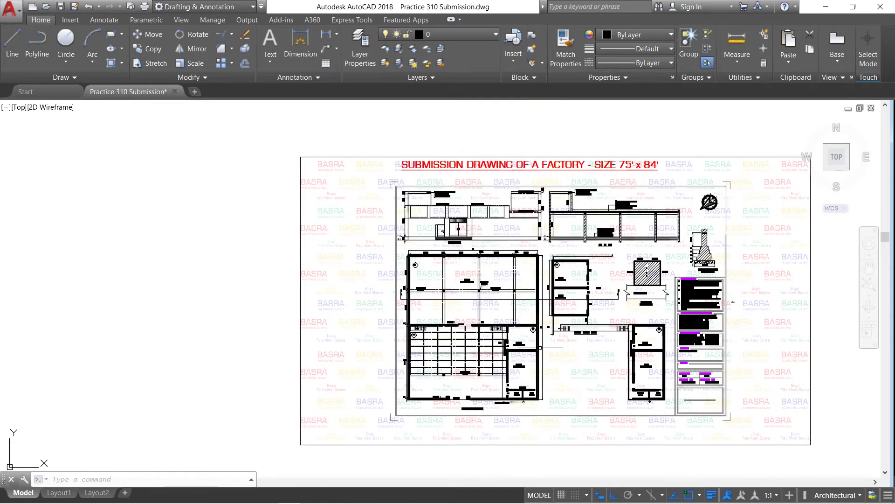
pyautogui.scroll(2, 514, 254)
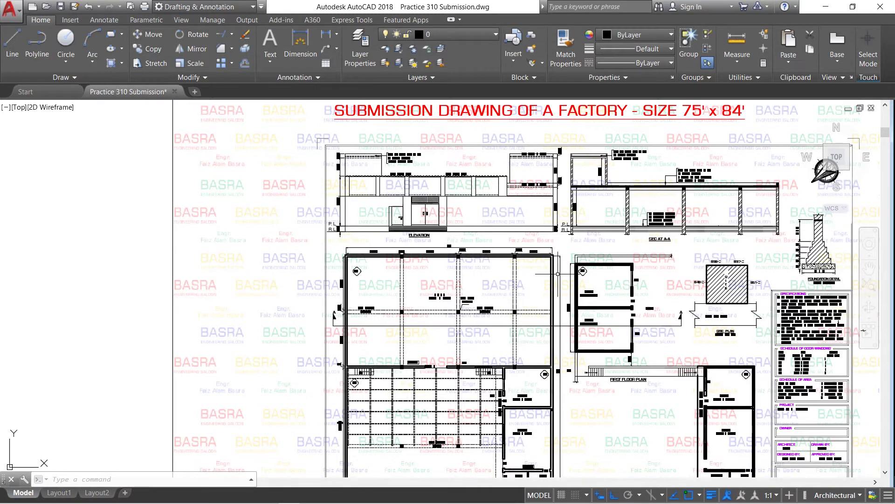
pyautogui.scroll(-3, 508, 377)
pyautogui.scroll(6, 480, 357)
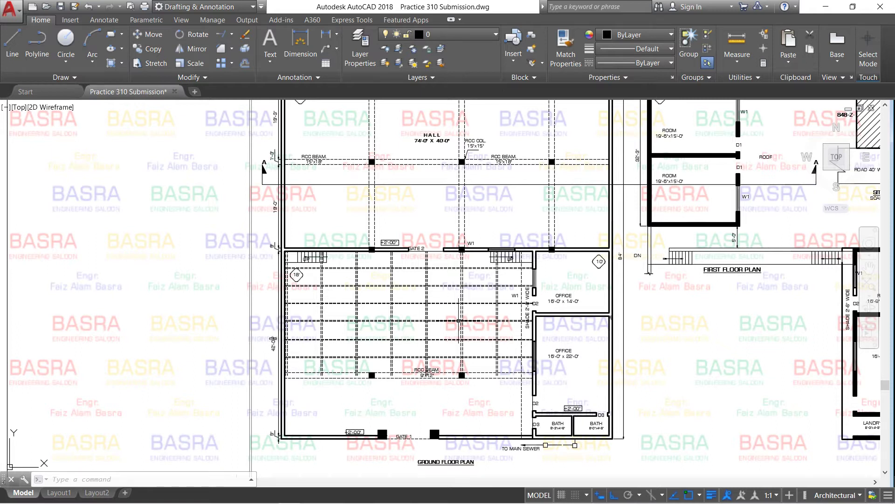
pyautogui.scroll(-3, 499, 356)
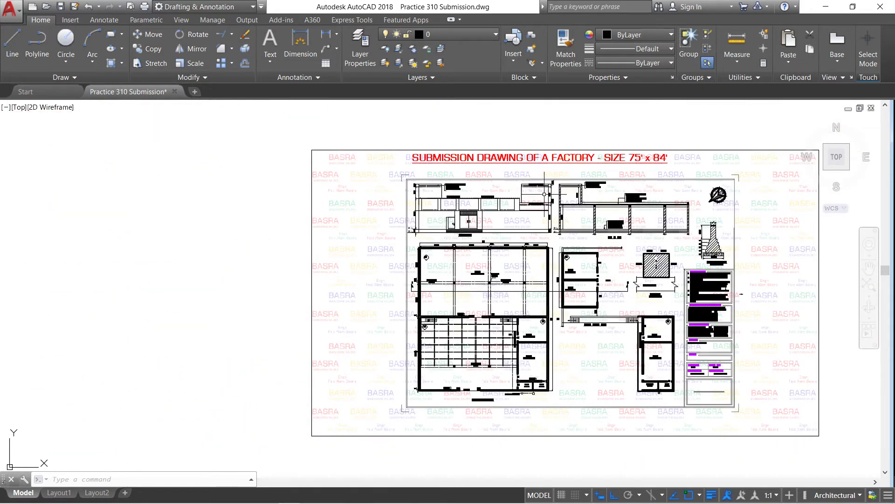
pyautogui.scroll(3, 544, 194)
pyautogui.scroll(2, 552, 259)
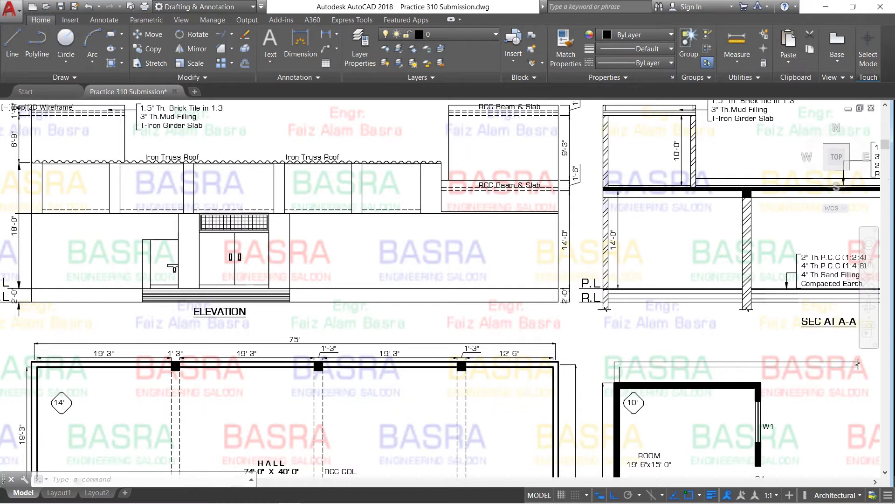
pyautogui.scroll(-2, 554, 249)
pyautogui.scroll(2, 359, 264)
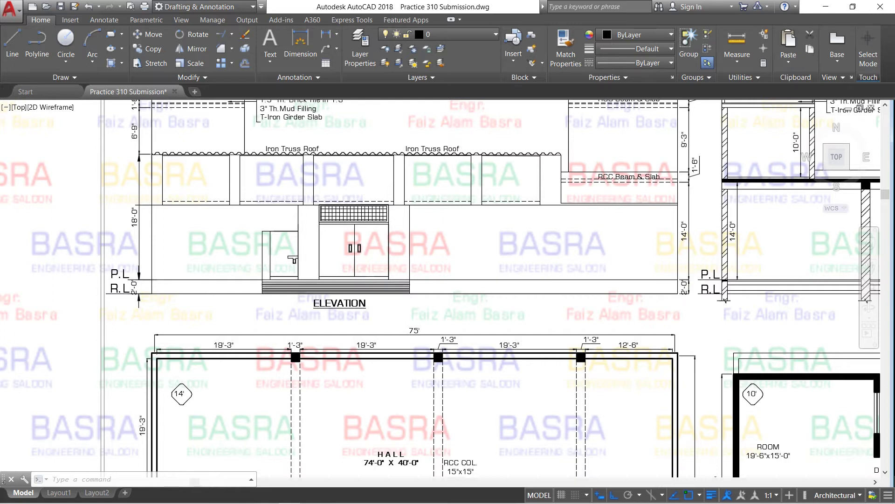
pyautogui.scroll(5, 295, 281)
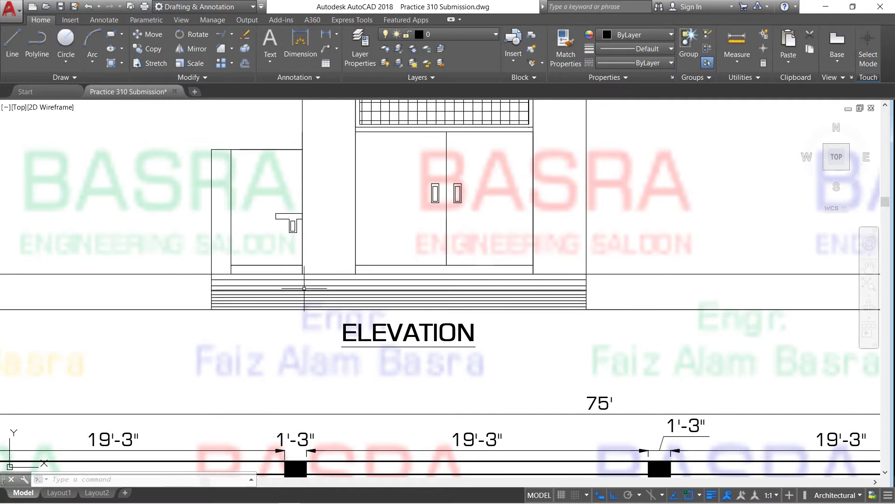
pyautogui.scroll(-2, 303, 307)
pyautogui.scroll(-2, 309, 292)
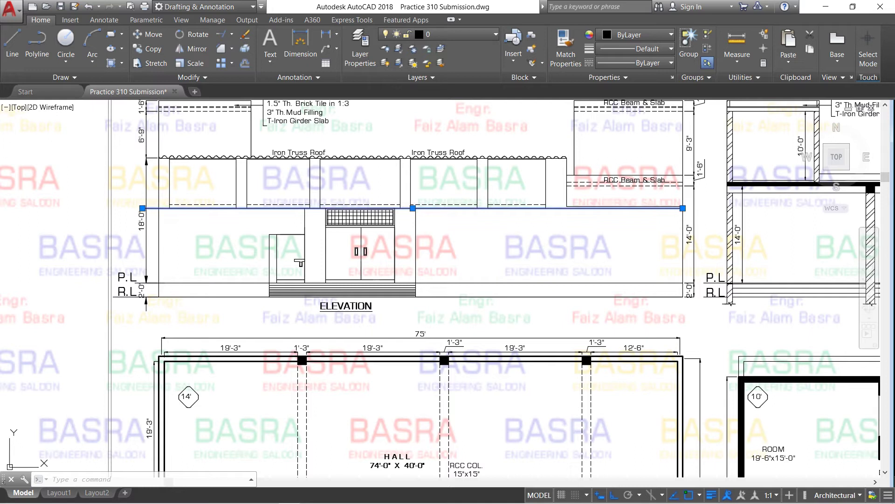
# Erase the long horizontal line across the elevation
pyautogui.click(143, 208)
pyautogui.click(247, 39)
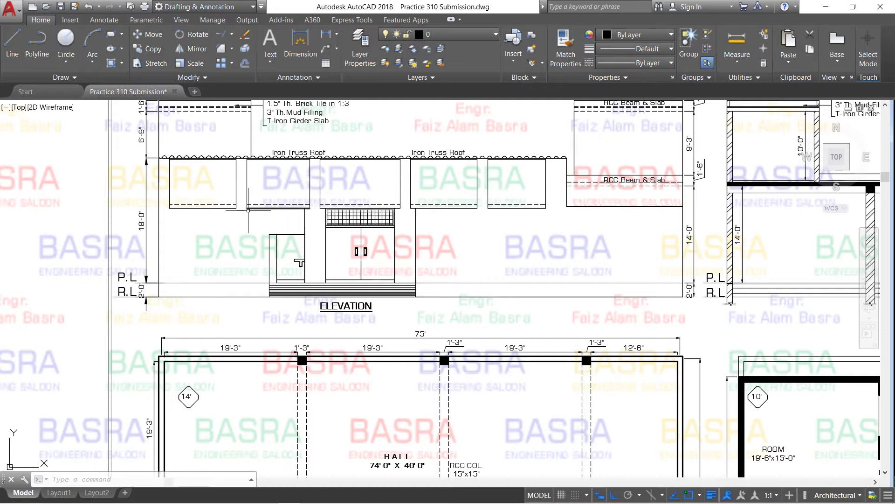
pyautogui.scroll(2, 242, 208)
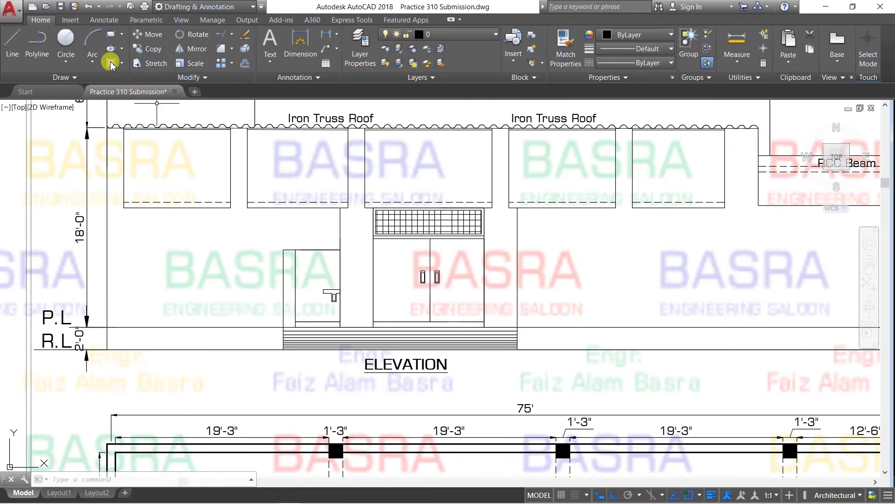
# Draw two short horizontal lines at the panel corner and the left wall panel
pyautogui.click(13, 45)
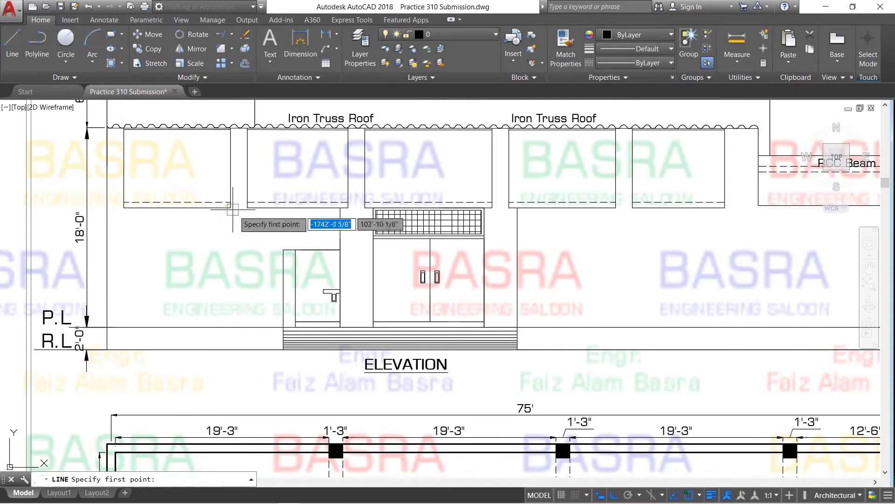
pyautogui.click(231, 207)
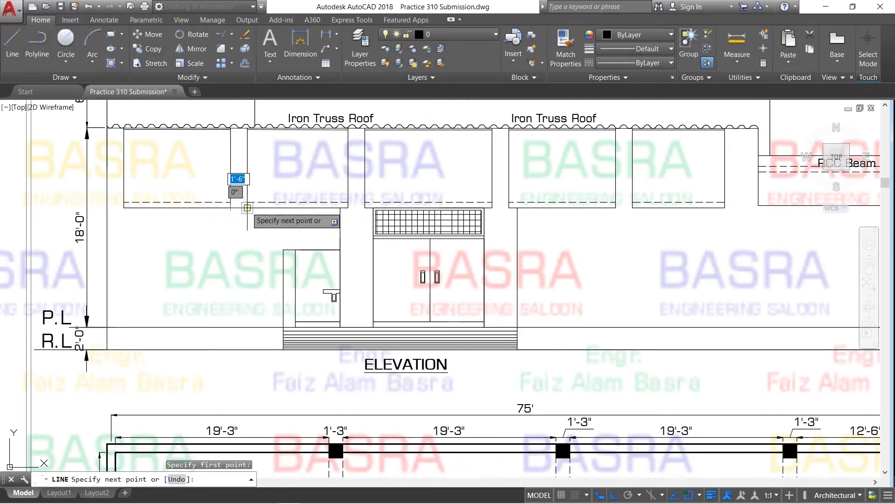
pyautogui.click(239, 208)
pyautogui.rightClick(240, 208)
pyautogui.click(268, 213)
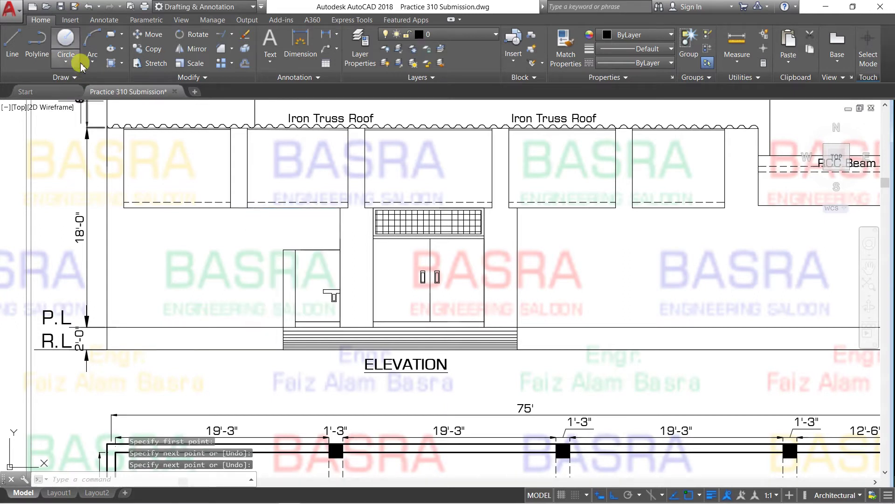
pyautogui.click(13, 43)
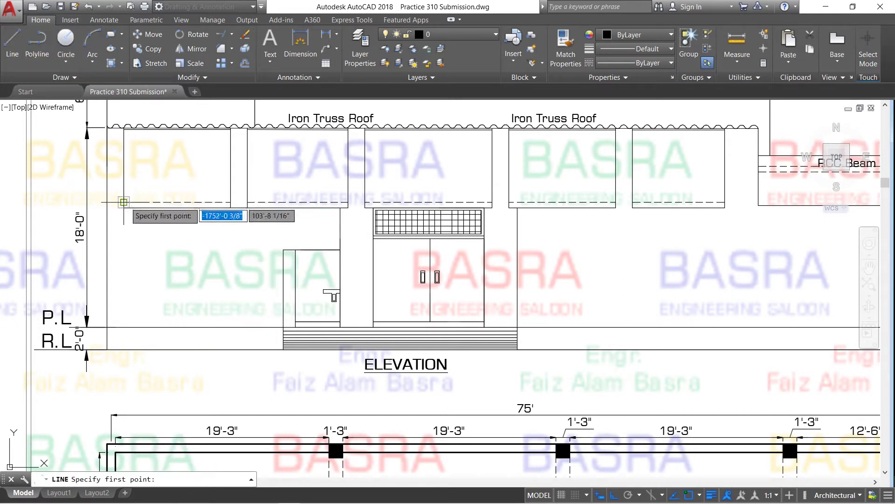
pyautogui.click(124, 207)
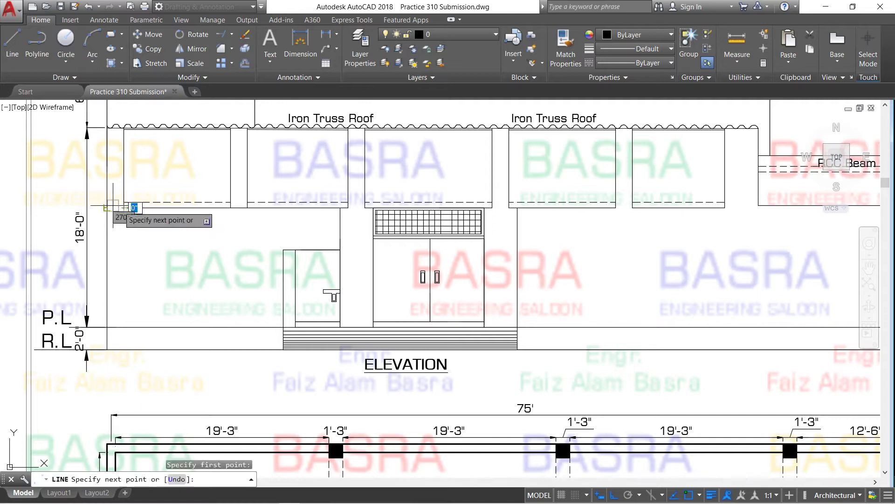
pyautogui.click(107, 208)
pyautogui.rightClick(107, 208)
pyautogui.click(158, 213)
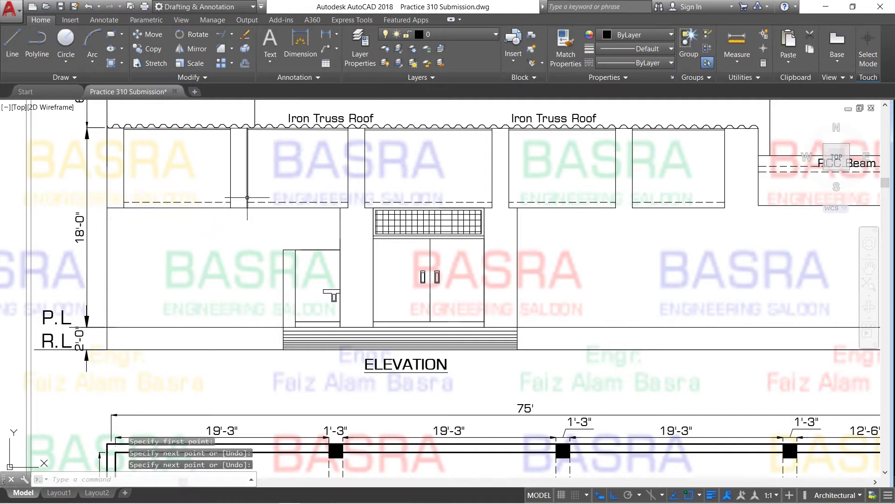
# Draw a new 37'-0" horizontal line across the right side of the elevation
pyautogui.click(4, 43)
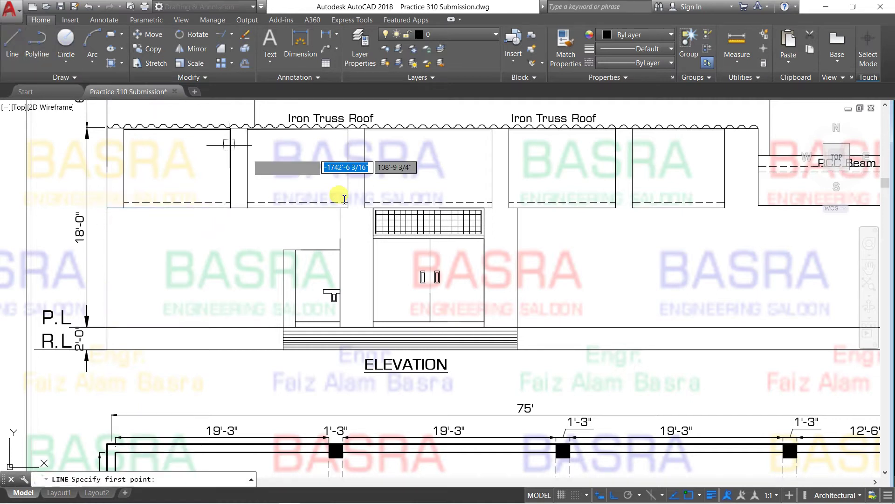
pyautogui.click(348, 208)
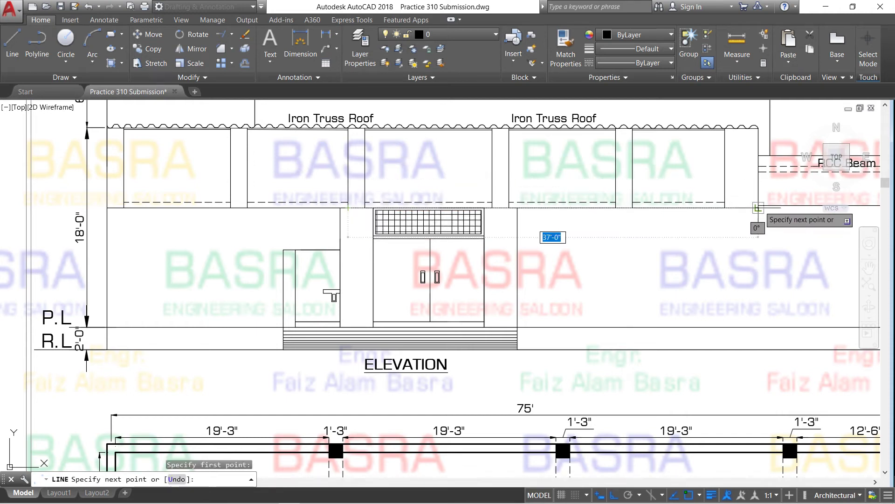
pyautogui.click(758, 208)
pyautogui.press('Return')
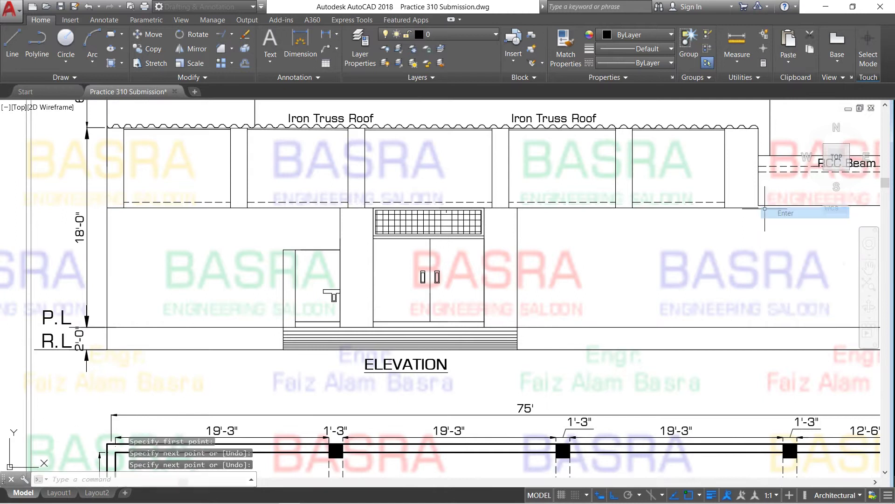
pyautogui.scroll(-1, 504, 240)
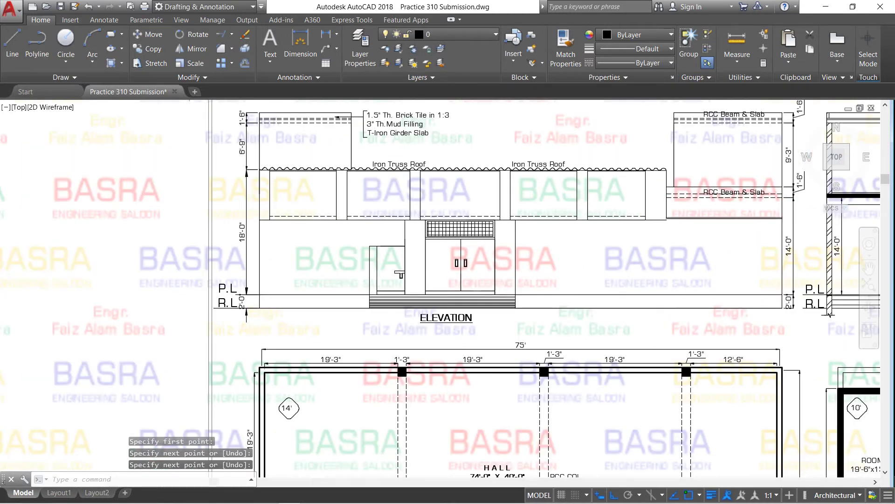
pyautogui.scroll(2, 676, 213)
pyautogui.scroll(1, 656, 221)
# Erase the new horizontal beam line and start a chamfer on the vertical line
pyautogui.moveTo(671, 226); pyautogui.dragTo(653, 216)
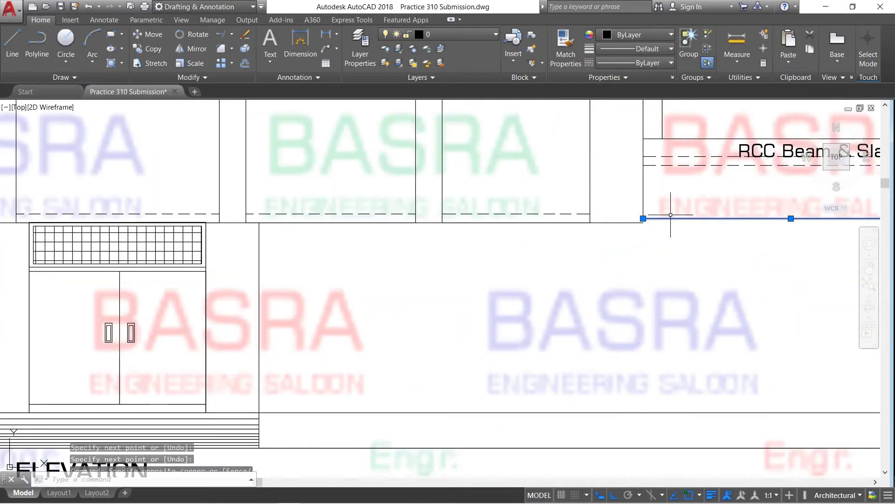
pyautogui.click(246, 34)
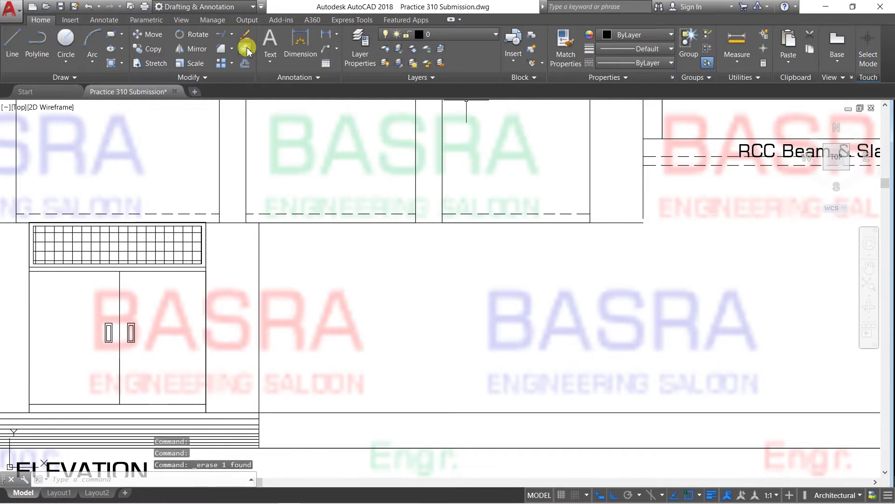
pyautogui.click(223, 32)
pyautogui.click(222, 48)
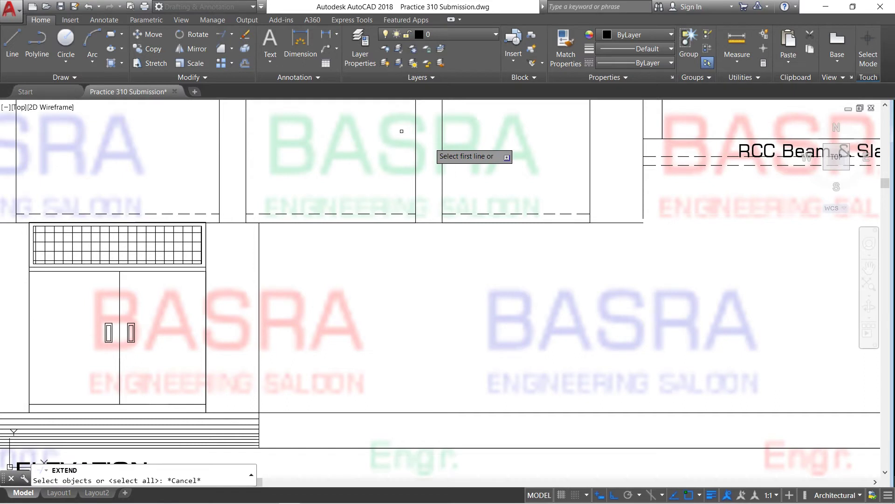
pyautogui.click(642, 216)
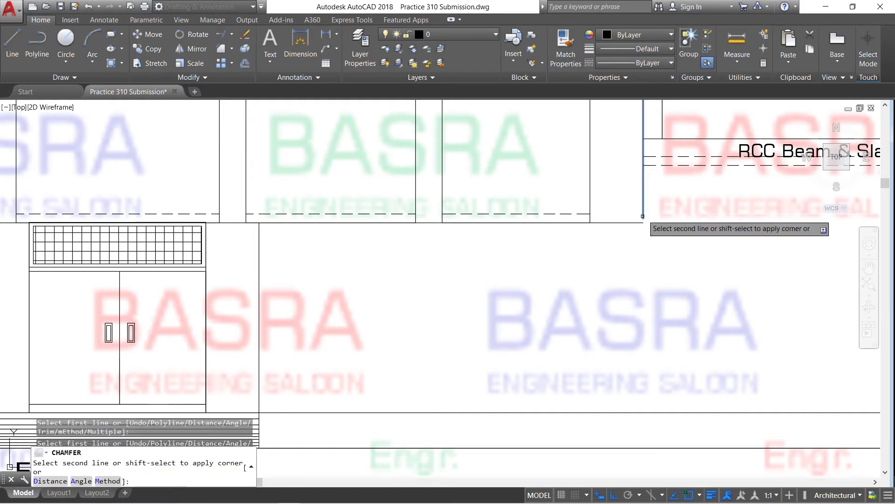
pyautogui.scroll(-4, 638, 239)
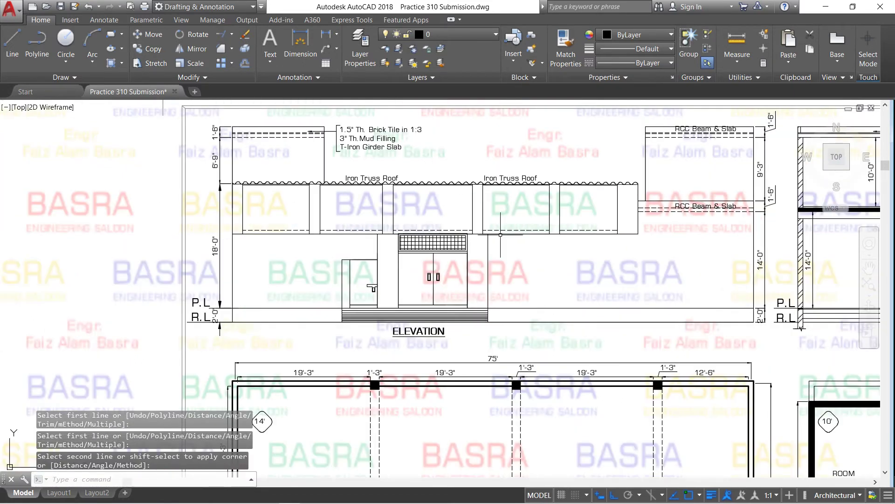
pyautogui.scroll(-3, 432, 239)
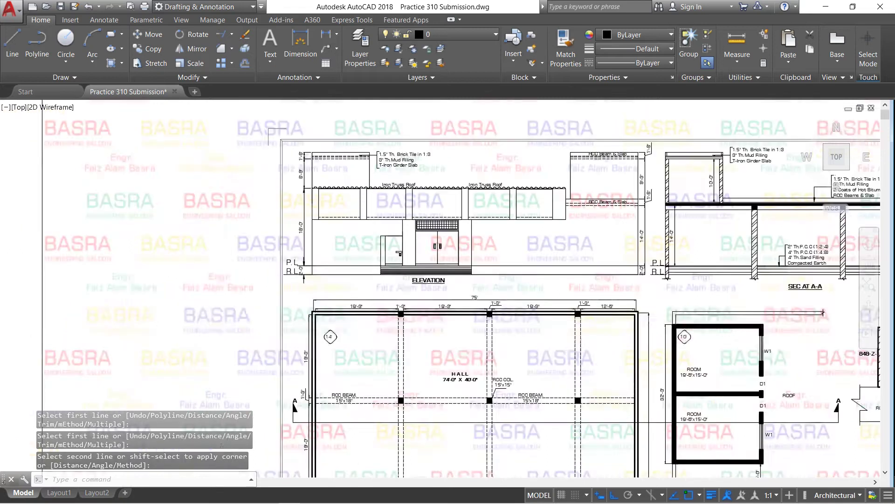
pyautogui.scroll(-3, 466, 326)
pyautogui.scroll(-4, 466, 330)
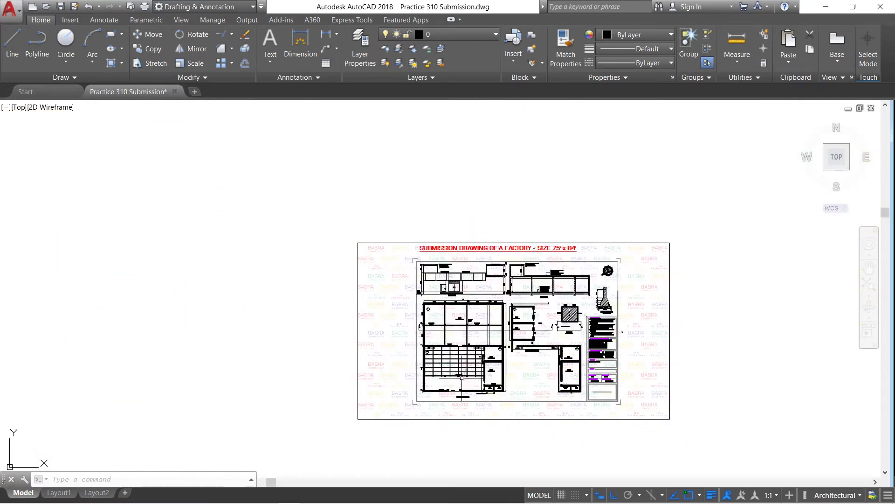
pyautogui.scroll(4, 461, 378)
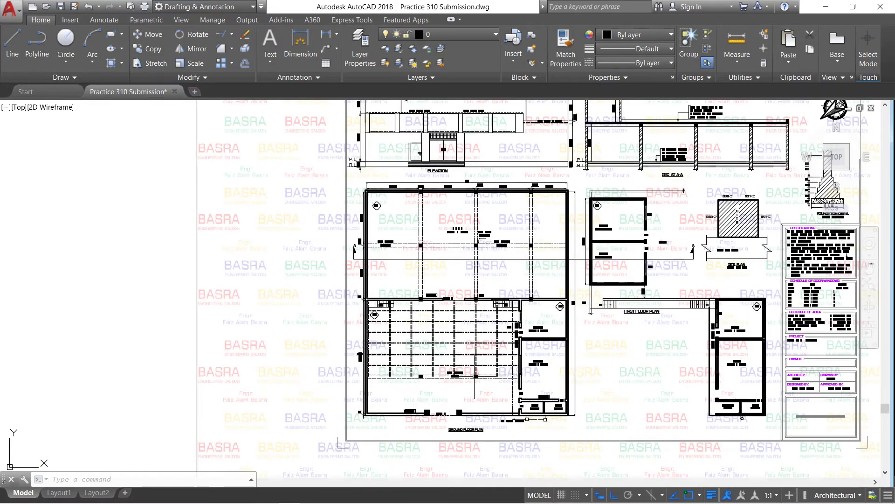
pyautogui.scroll(-3, 438, 366)
pyautogui.scroll(3, 461, 282)
pyautogui.scroll(3, 462, 282)
pyautogui.scroll(2, 460, 280)
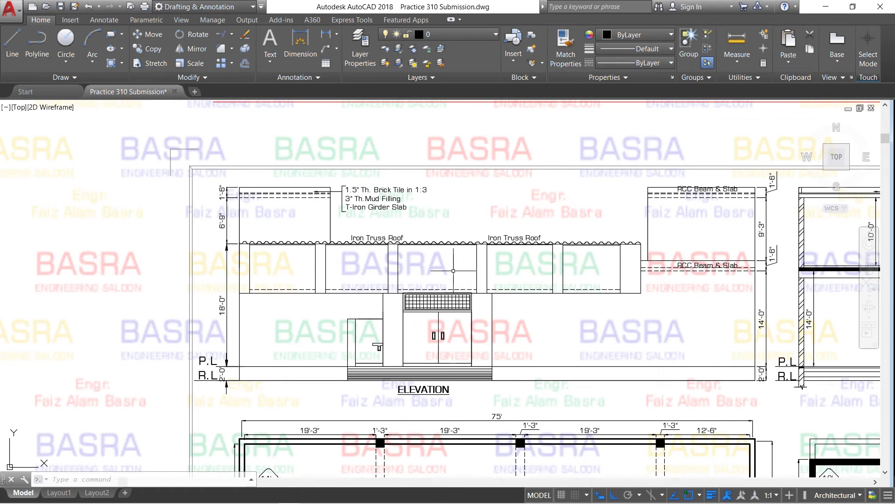
# Erase four extra vertical lines in the elevation's roof band
pyautogui.click(603, 270)
pyautogui.click(548, 261)
pyautogui.click(323, 254)
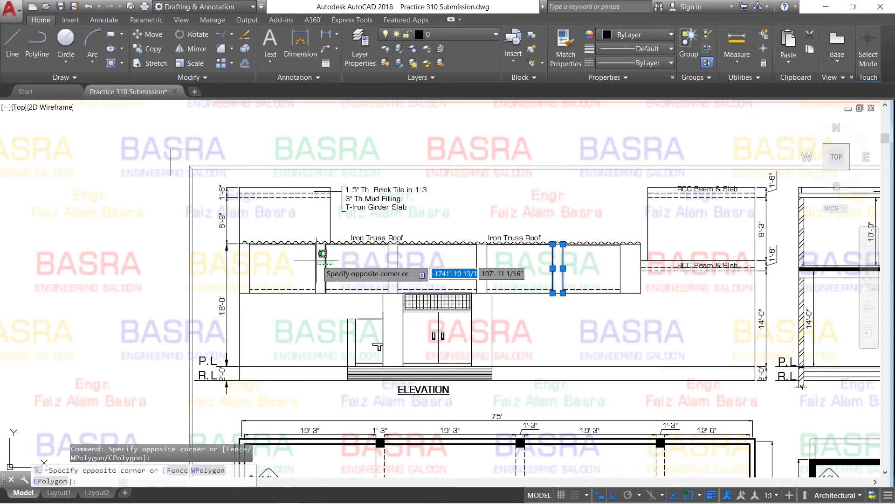
pyautogui.click(246, 36)
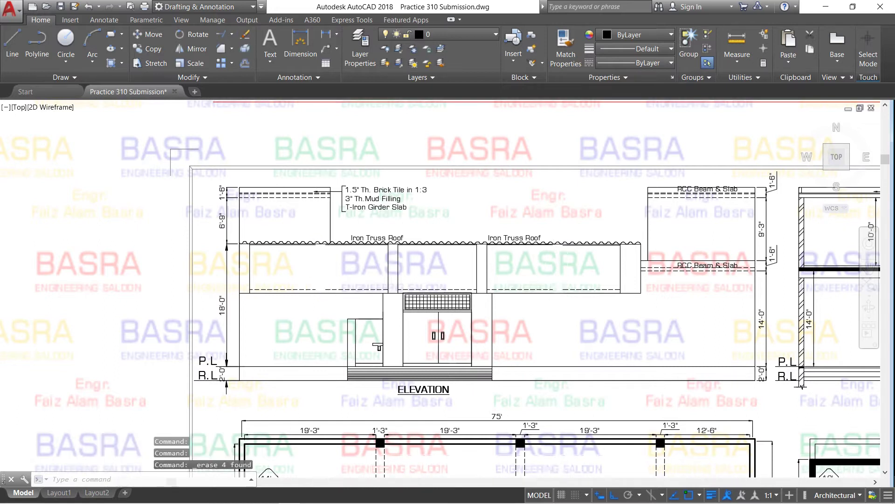
pyautogui.scroll(2, 391, 275)
# Move two vertical roof-band lines 64 to the left
pyautogui.click(149, 35)
pyautogui.click(415, 266)
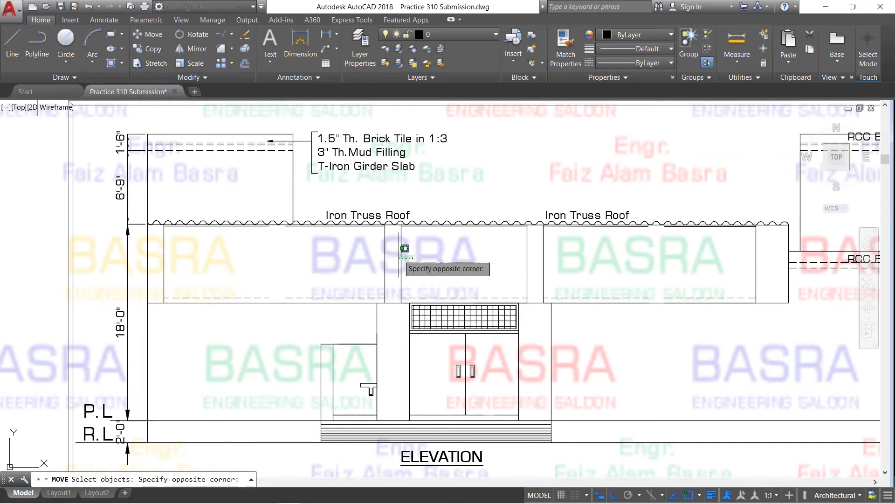
pyautogui.click(375, 249)
pyautogui.press('Return')
pyautogui.click(459, 256)
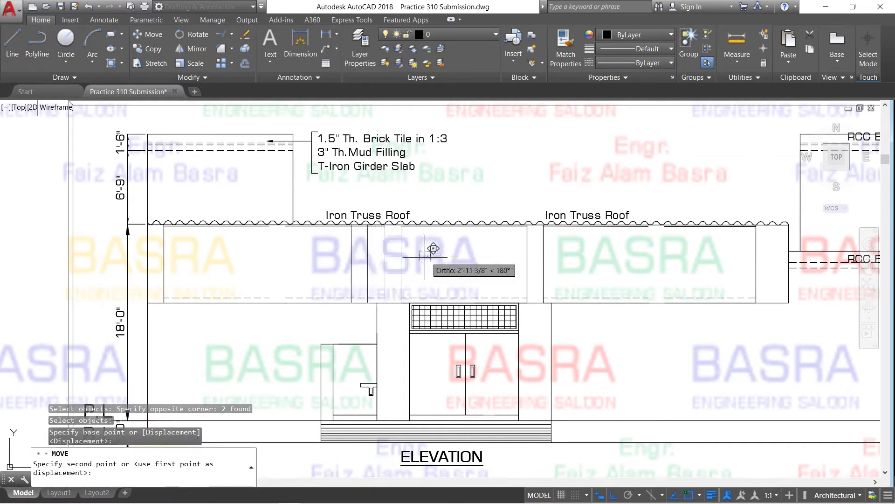
pyautogui.write('64')
pyautogui.press('Return')
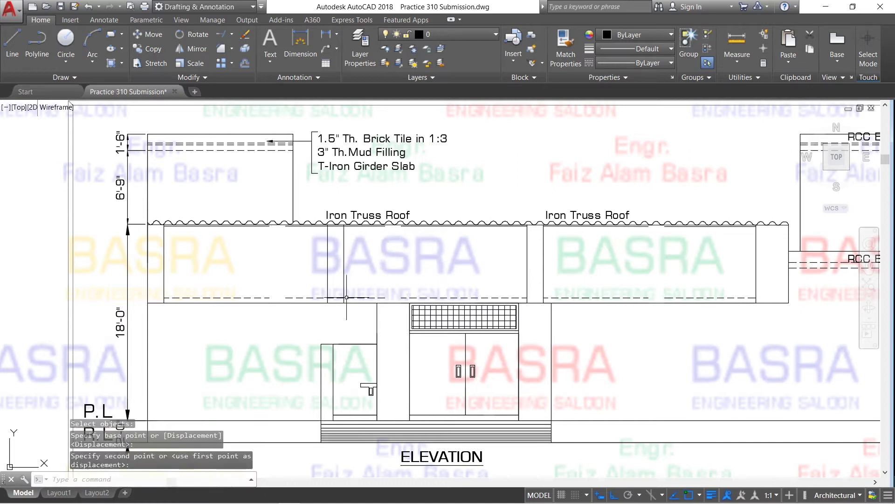
pyautogui.scroll(2, 347, 297)
# Trim the dashed segment between the vertical lines
pyautogui.click(233, 36)
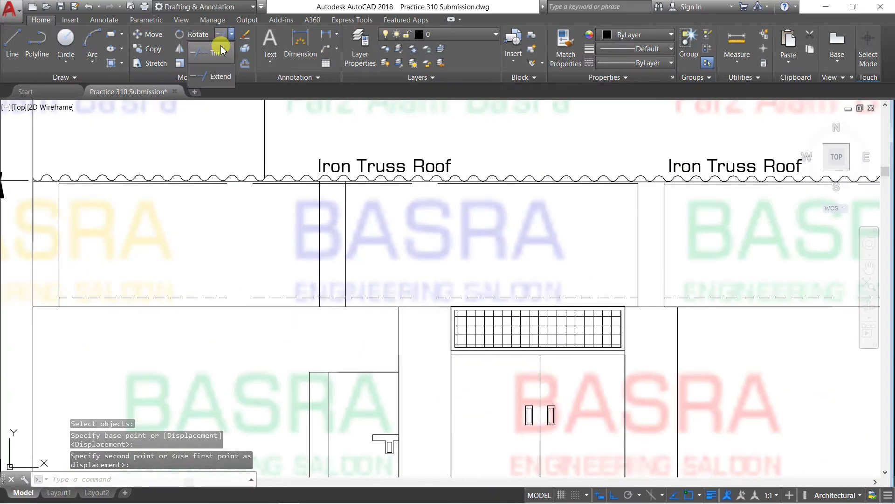
pyautogui.click(205, 51)
pyautogui.press('Return')
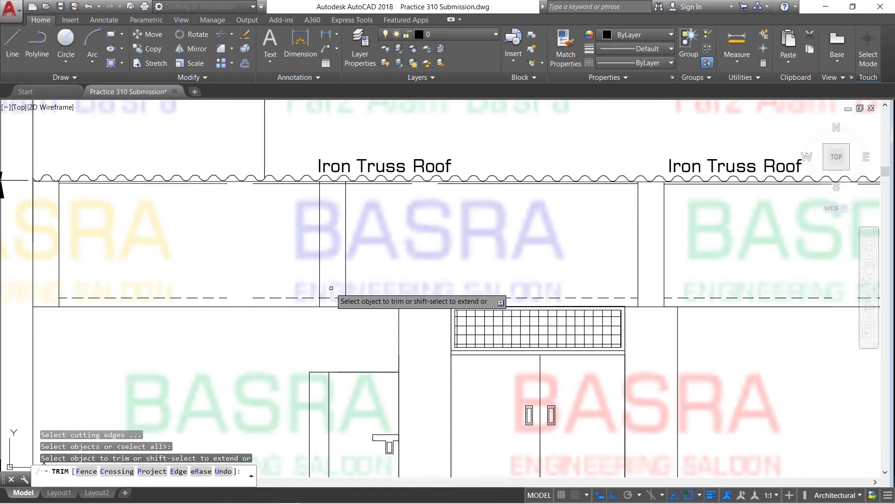
pyautogui.click(332, 297)
pyautogui.rightClick(406, 241)
pyautogui.click(431, 244)
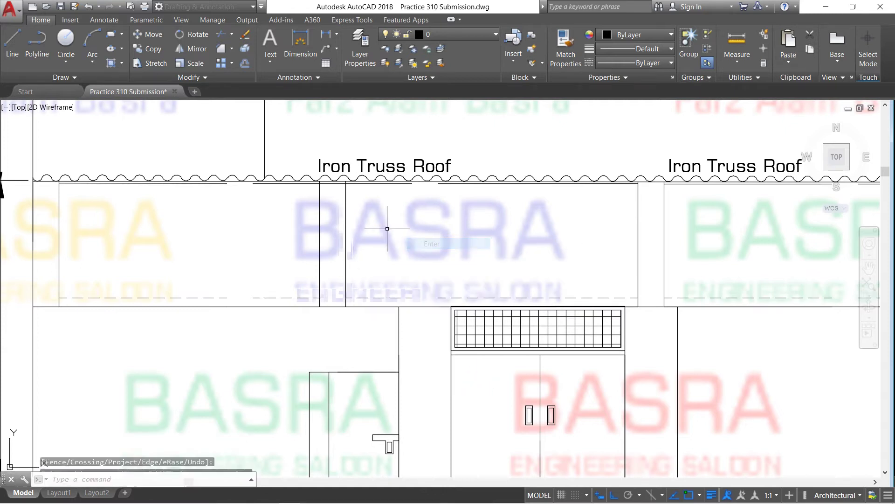
pyautogui.scroll(-2, 294, 190)
pyautogui.scroll(-2, 294, 190)
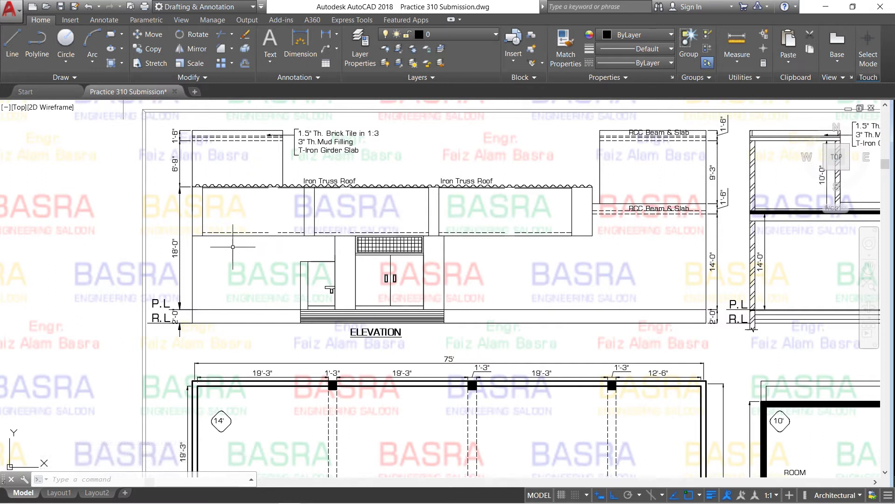
# Erase the six dashed line segments under the iron truss roof
pyautogui.click(487, 232)
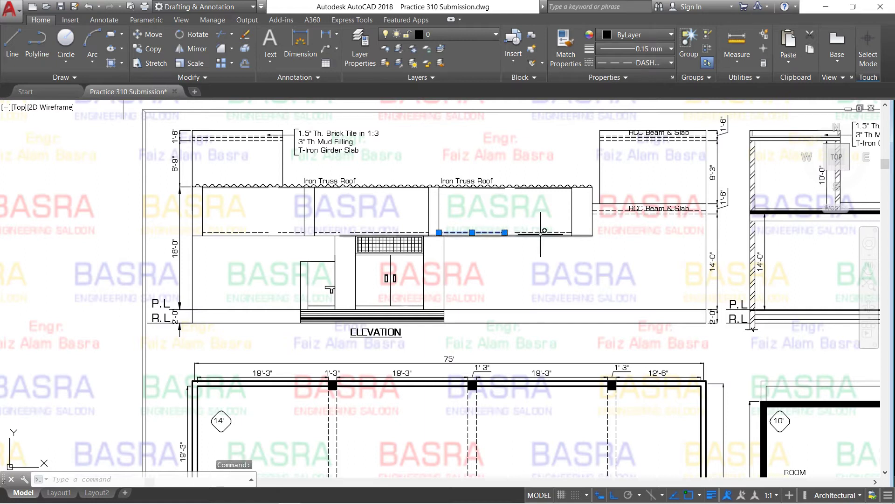
pyautogui.click(386, 231)
pyautogui.click(330, 230)
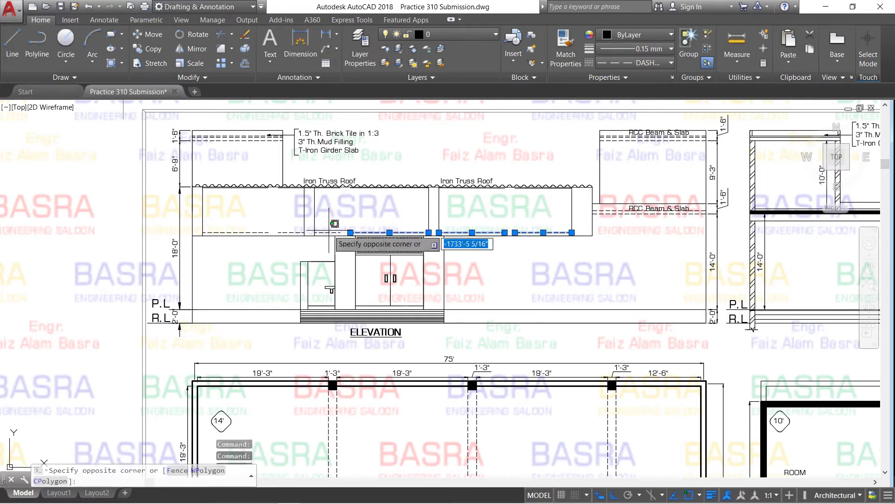
pyautogui.click(279, 229)
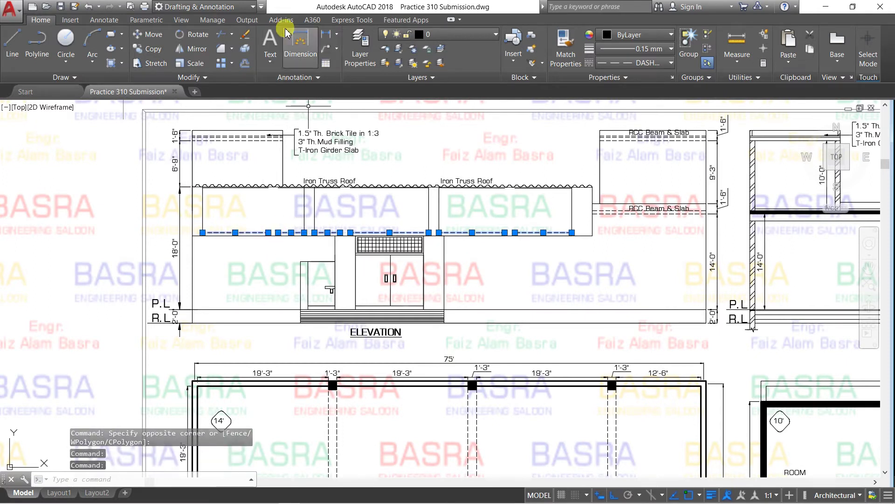
pyautogui.click(244, 34)
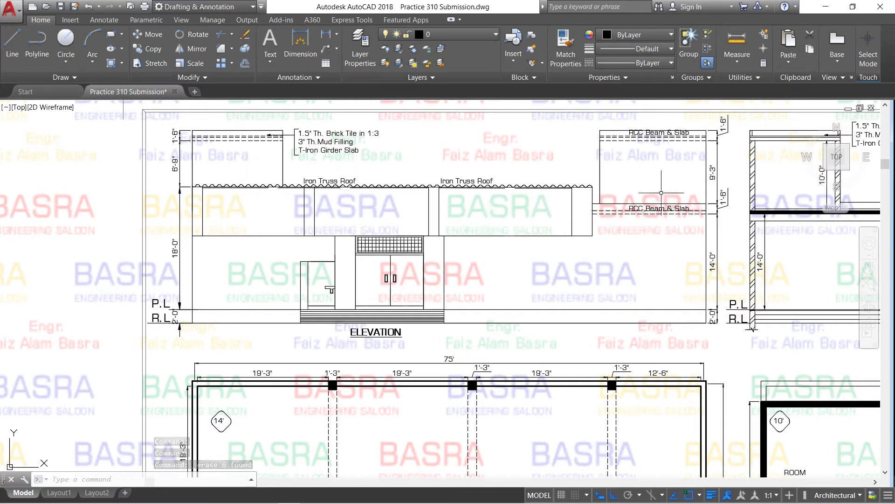
pyautogui.scroll(-2, 536, 206)
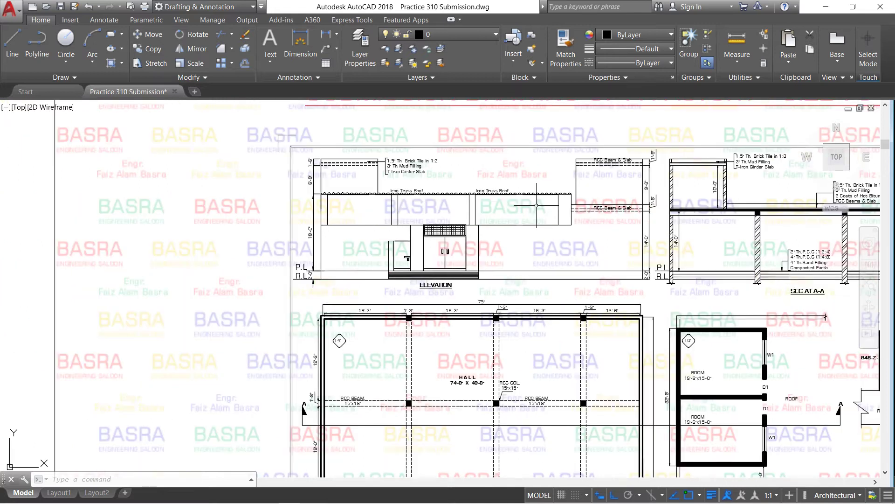
pyautogui.scroll(-2, 528, 198)
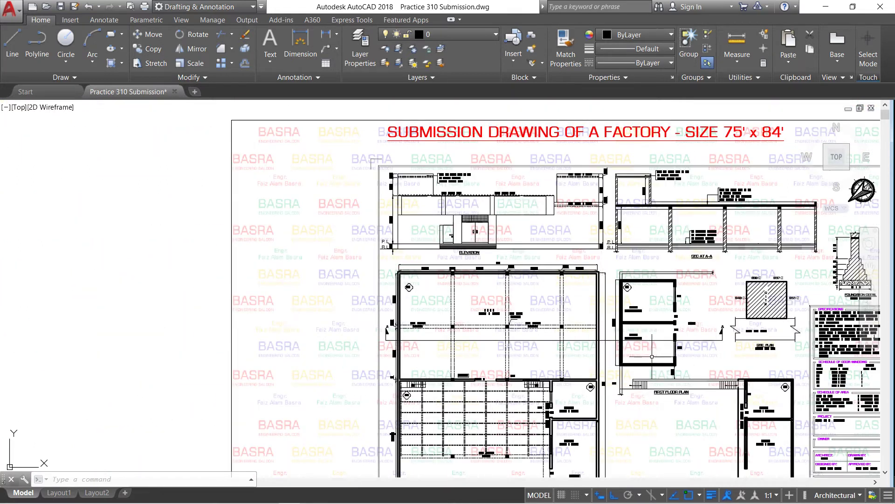
pyautogui.scroll(4, 436, 192)
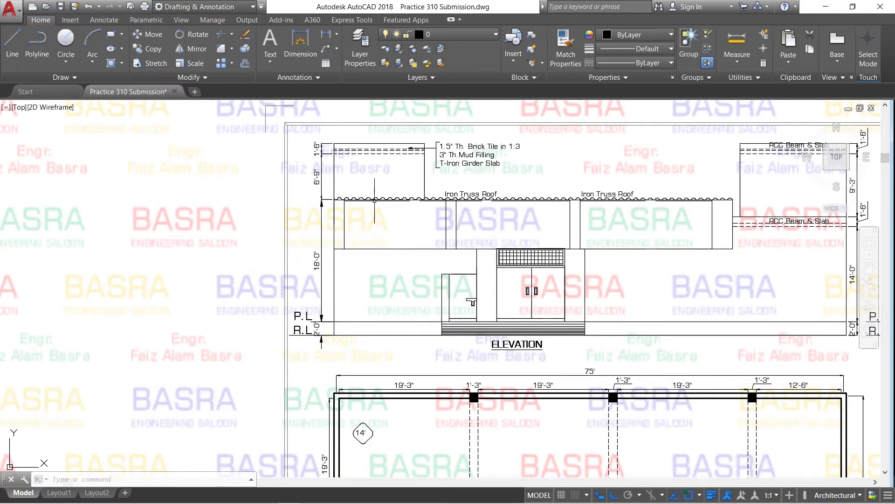
pyautogui.scroll(2, 387, 168)
pyautogui.scroll(-2, 382, 173)
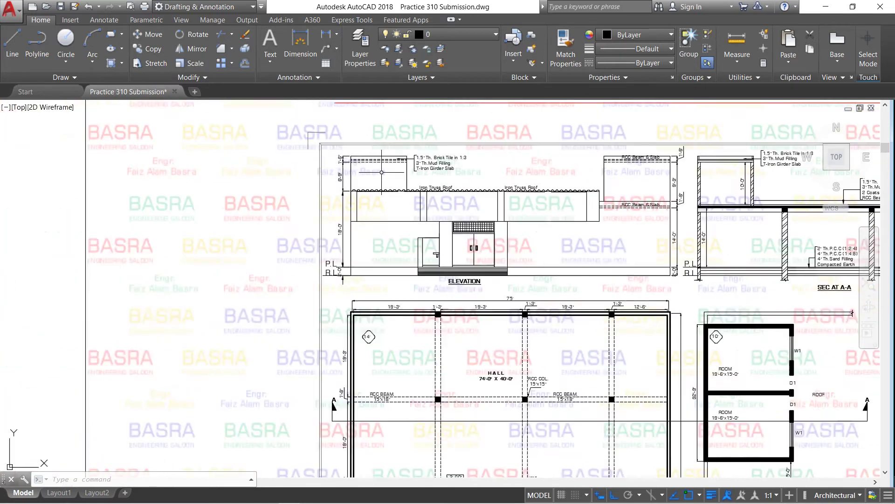
pyautogui.scroll(-2, 382, 172)
pyautogui.scroll(4, 378, 264)
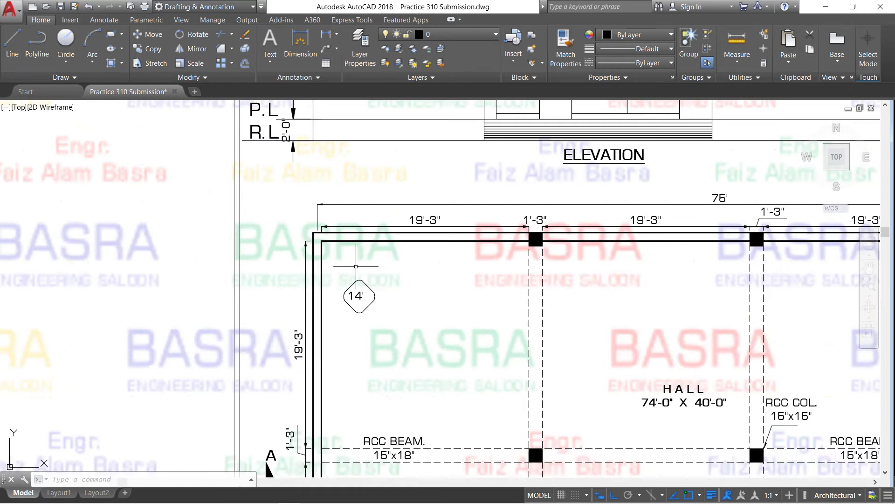
pyautogui.scroll(-4, 356, 266)
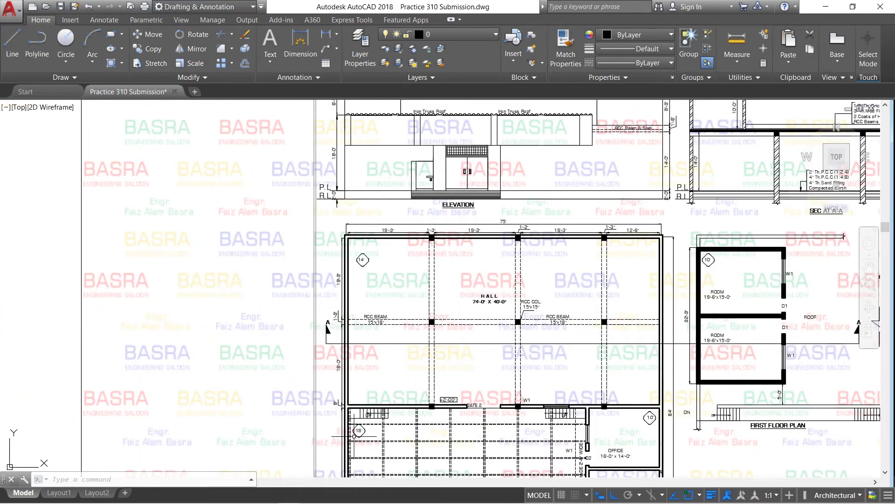
pyautogui.scroll(4, 356, 432)
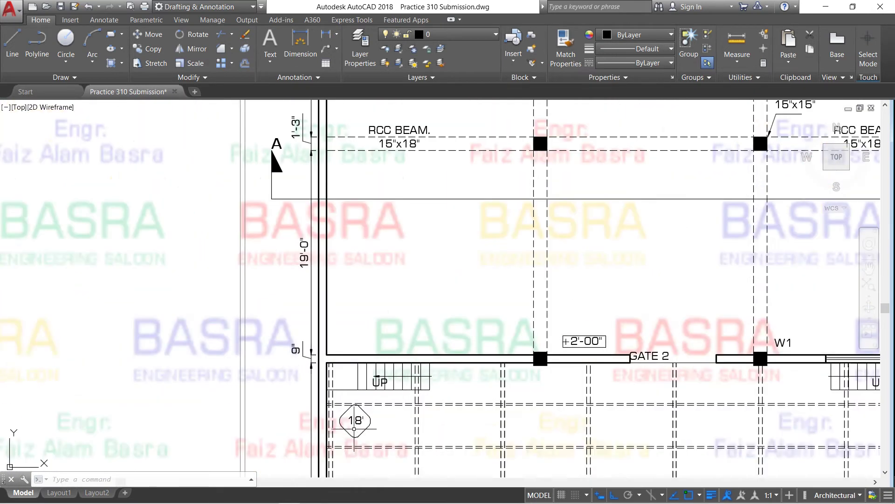
pyautogui.scroll(-4, 352, 353)
pyautogui.scroll(-1, 352, 353)
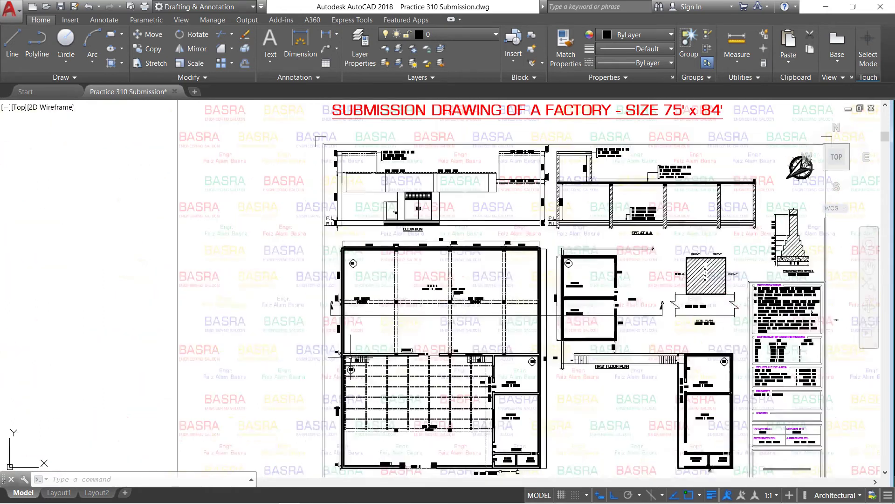
pyautogui.scroll(2, 370, 176)
pyautogui.scroll(2, 371, 176)
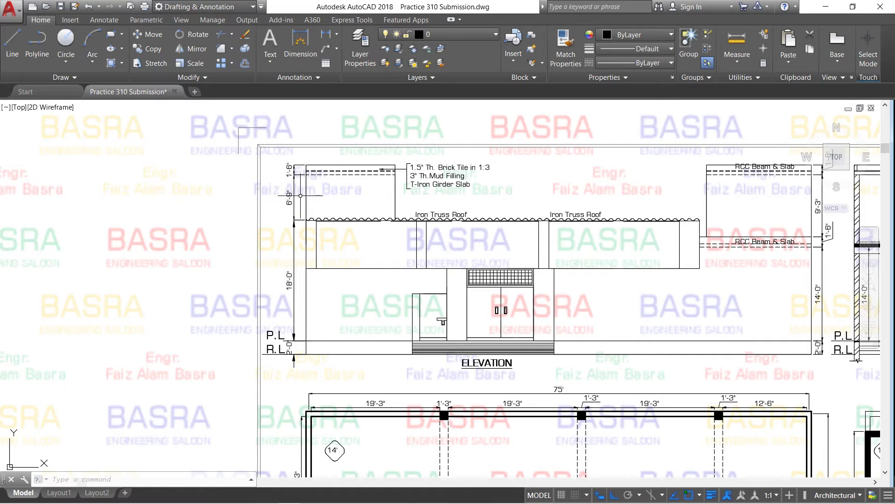
pyautogui.scroll(-2, 227, 189)
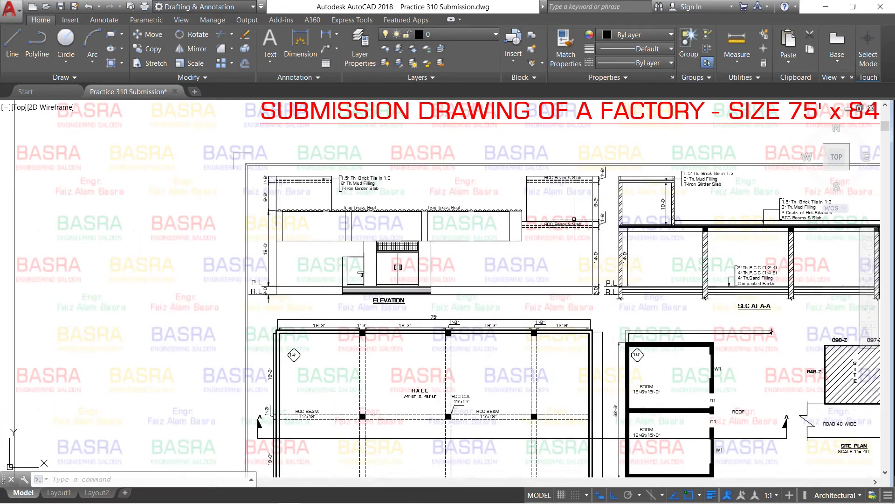
pyautogui.scroll(-5, 512, 220)
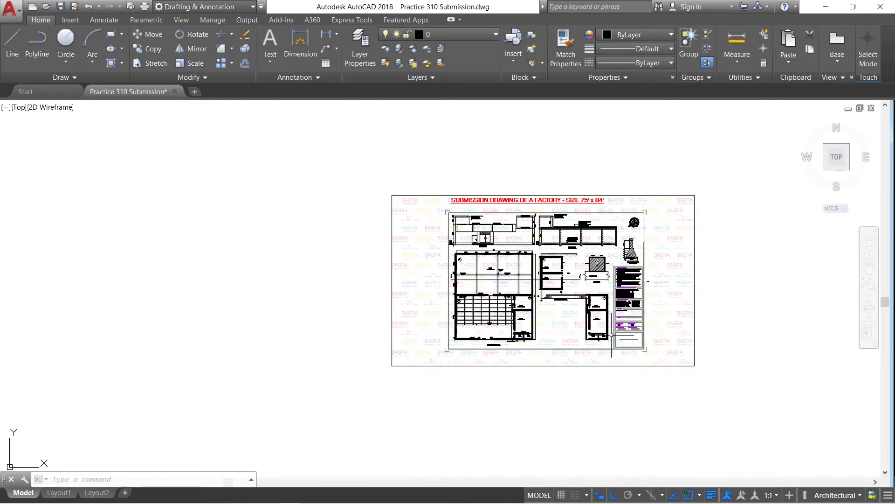
pyautogui.scroll(-2, 558, 307)
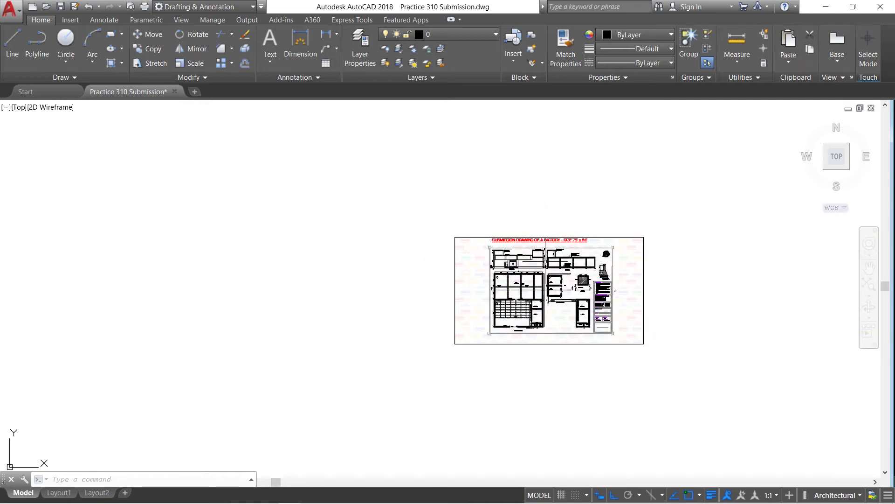
pyautogui.scroll(5, 544, 256)
pyautogui.scroll(4, 533, 236)
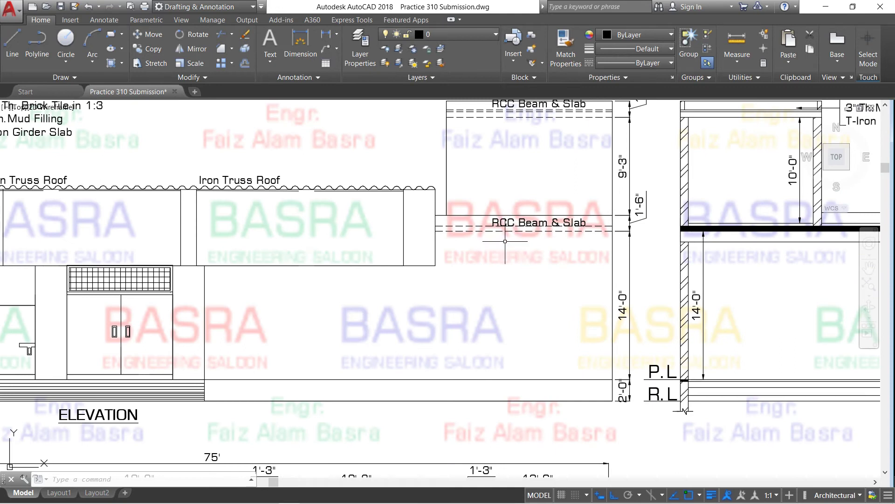
pyautogui.scroll(-2, 508, 249)
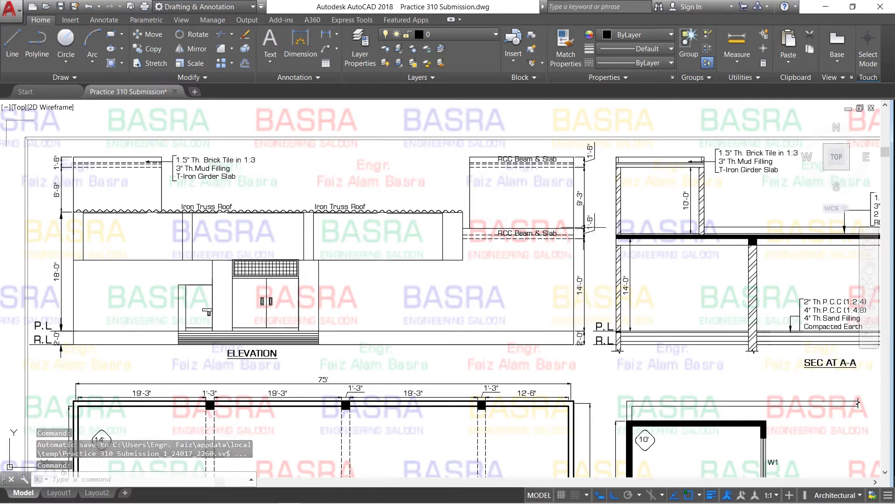
pyautogui.scroll(2, 578, 214)
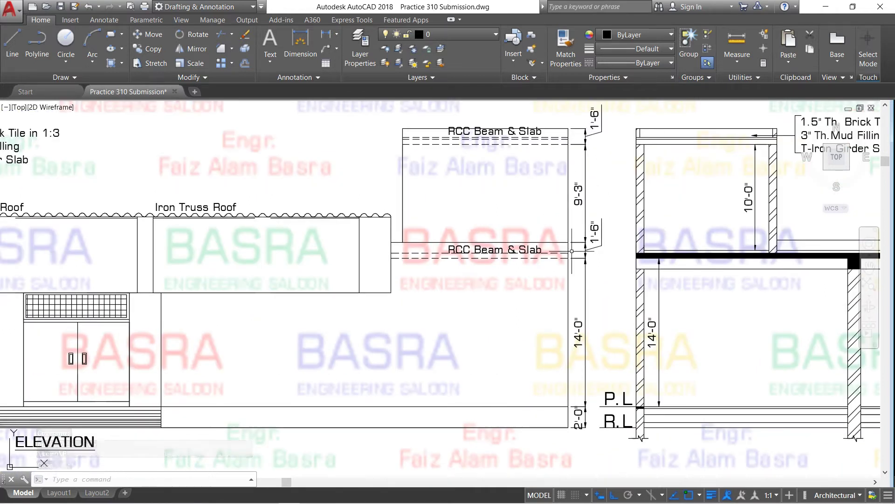
pyautogui.scroll(2, 566, 251)
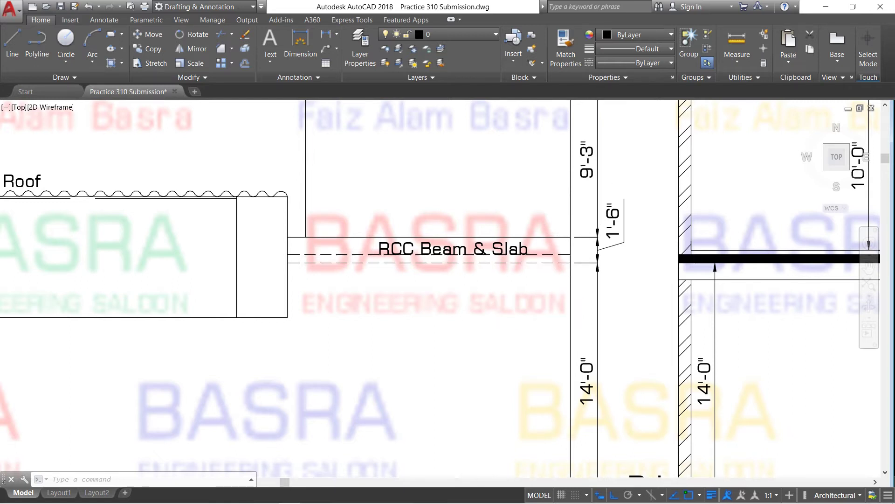
pyautogui.scroll(-1, 580, 276)
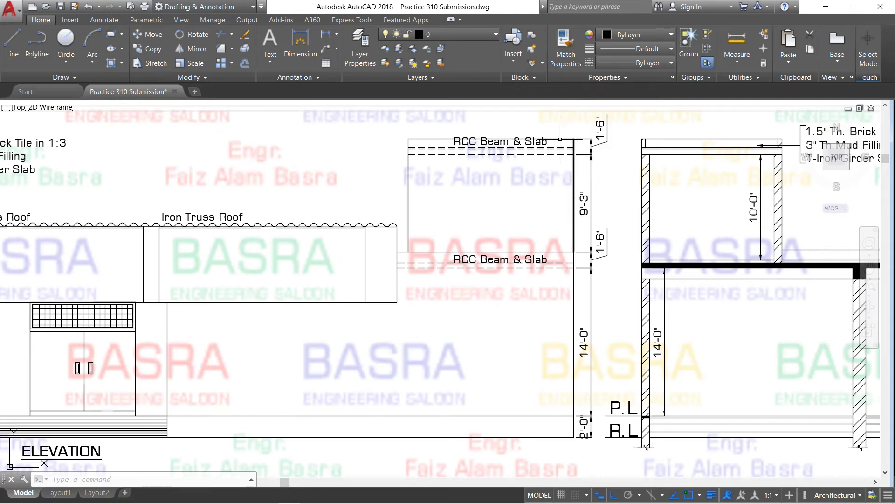
pyautogui.scroll(2, 515, 138)
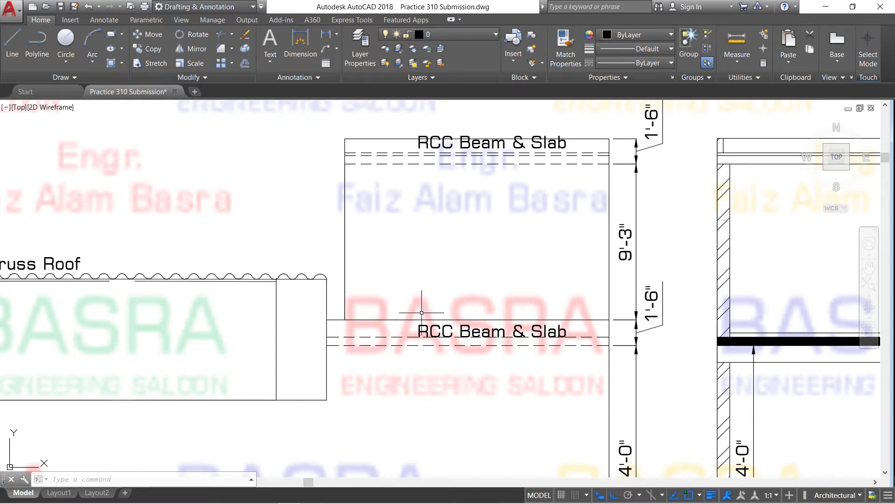
pyautogui.scroll(-2, 512, 271)
pyautogui.scroll(-2, 538, 267)
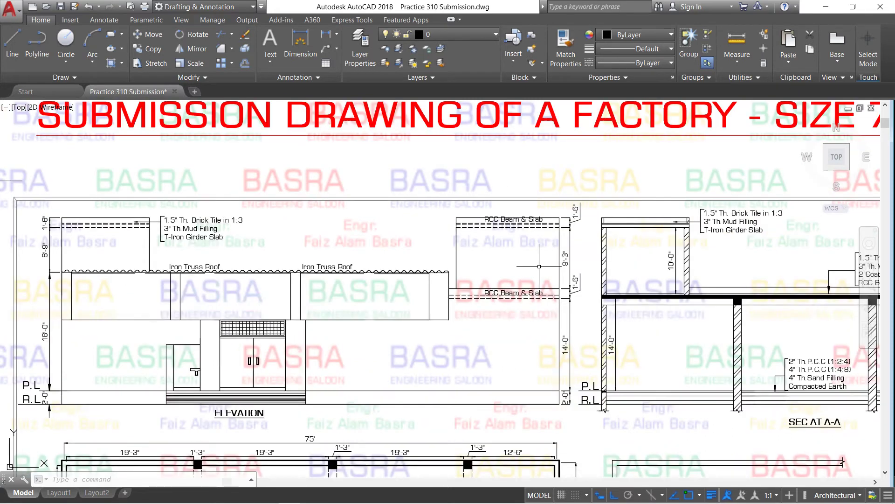
pyautogui.scroll(4, 86, 281)
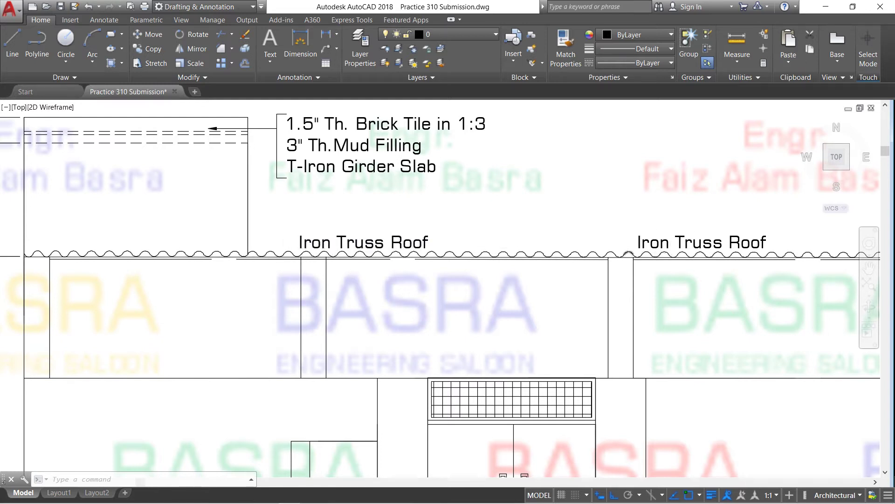
pyautogui.scroll(-4, 622, 255)
pyautogui.scroll(2, 507, 254)
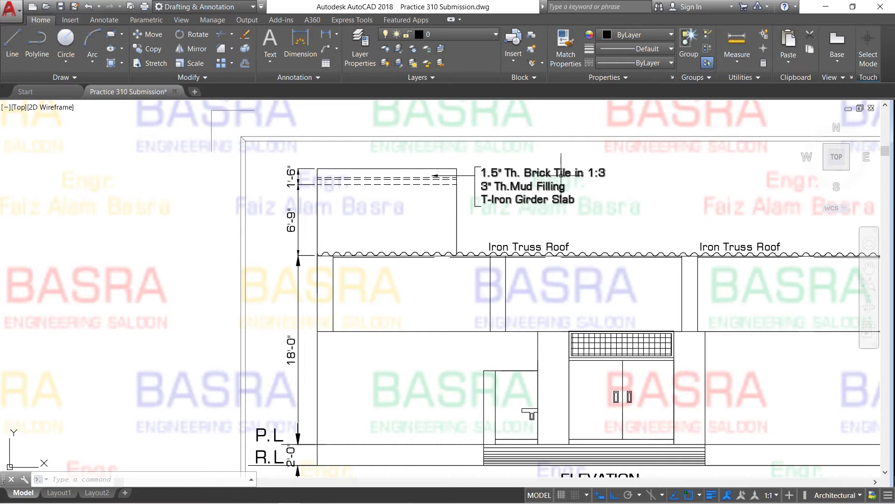
pyautogui.scroll(-4, 418, 168)
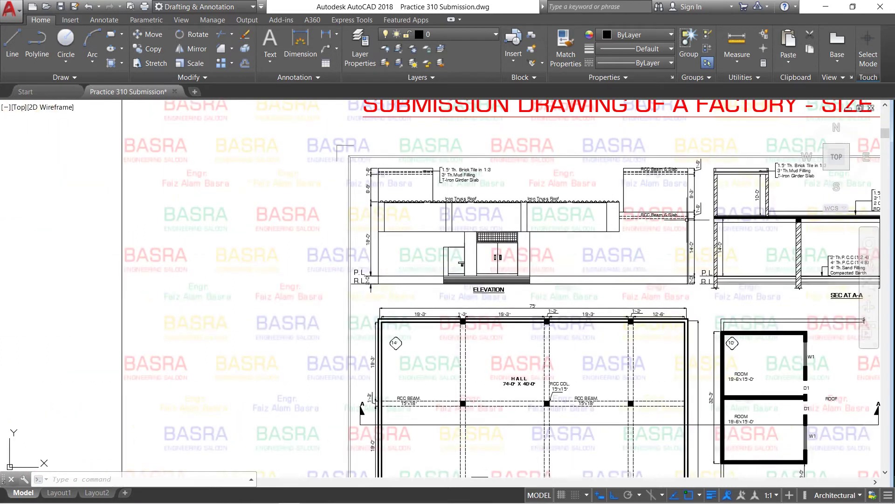
pyautogui.scroll(3, 606, 256)
pyautogui.scroll(-3, 496, 209)
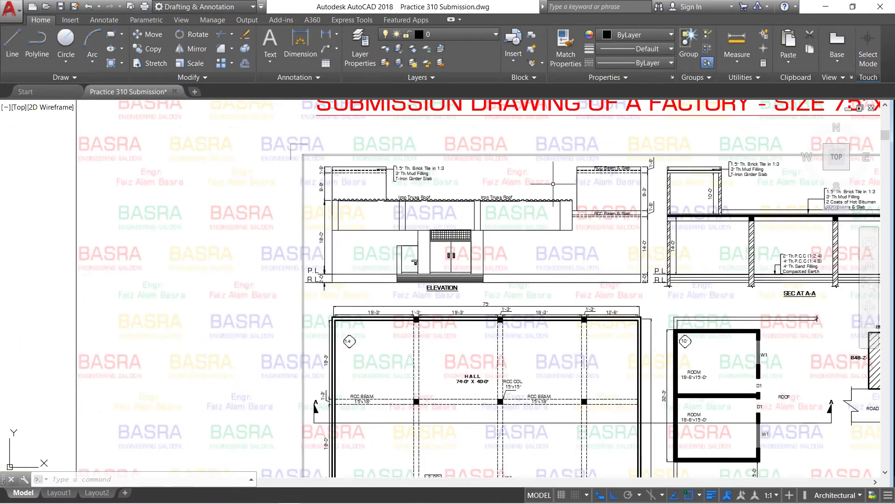
pyautogui.scroll(2, 591, 188)
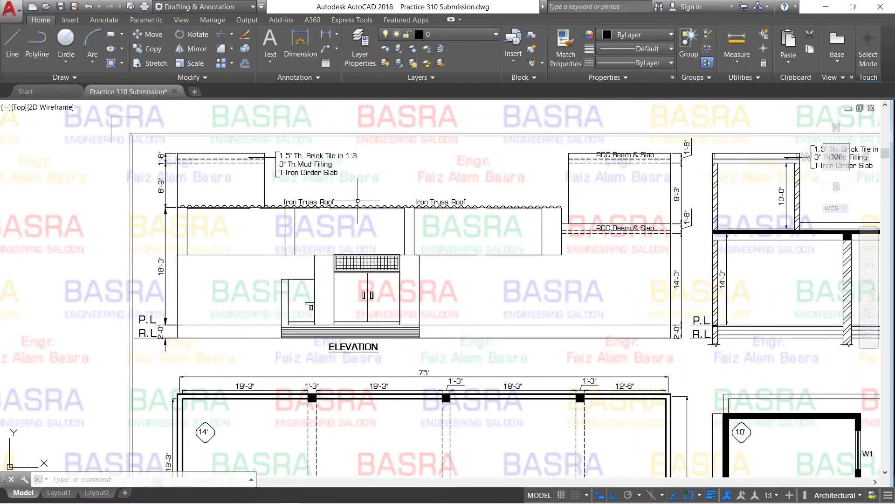
pyautogui.scroll(-4, 259, 205)
pyautogui.scroll(2, 525, 208)
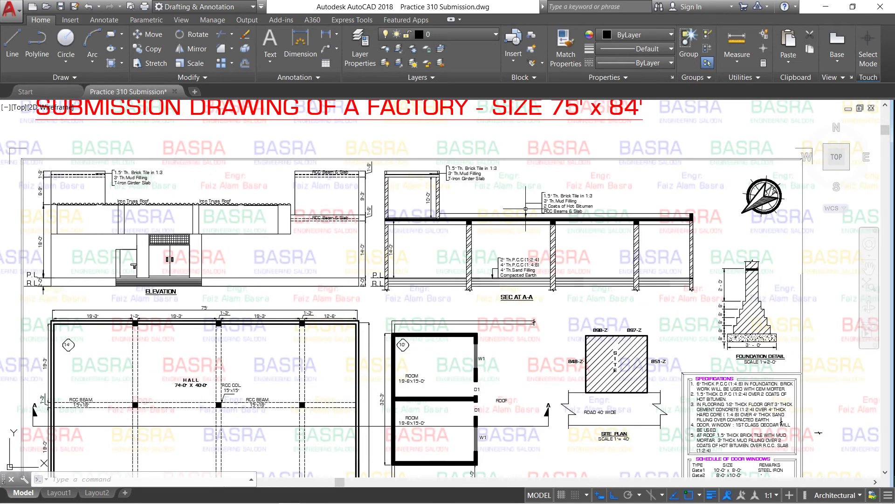
pyautogui.scroll(-2, 526, 209)
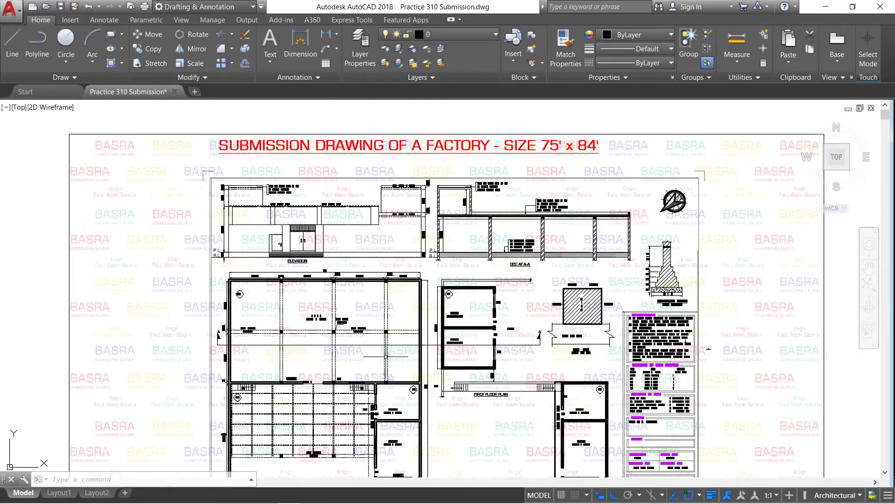
pyautogui.scroll(2, 406, 341)
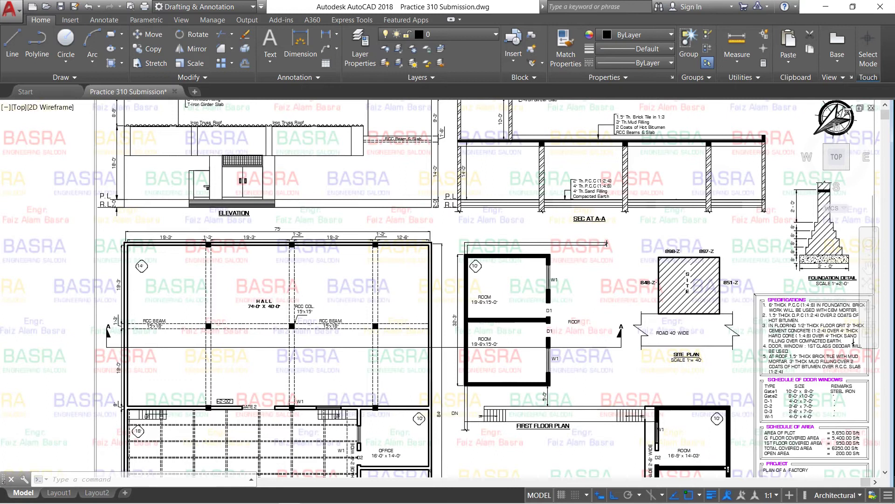
# Erase the diagonal hatch inside the section A-A columns
pyautogui.scroll(-2, 157, 331)
pyautogui.scroll(2, 487, 206)
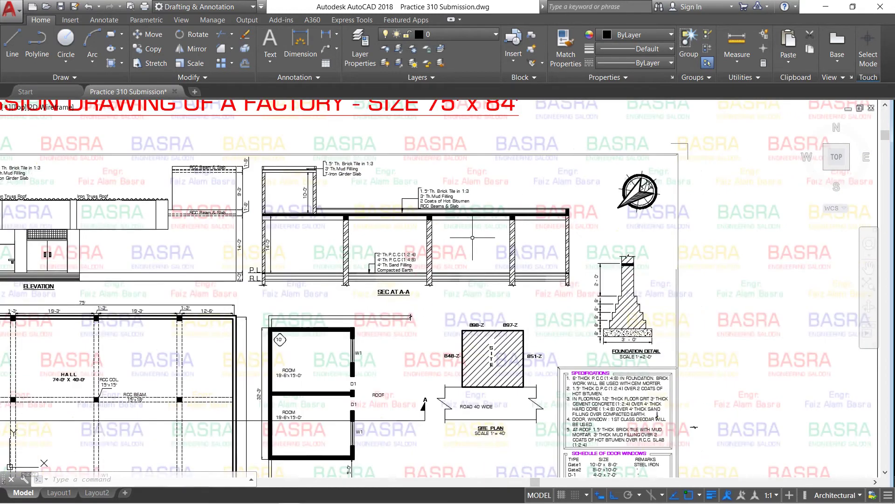
pyautogui.scroll(2, 472, 237)
pyautogui.click(537, 247)
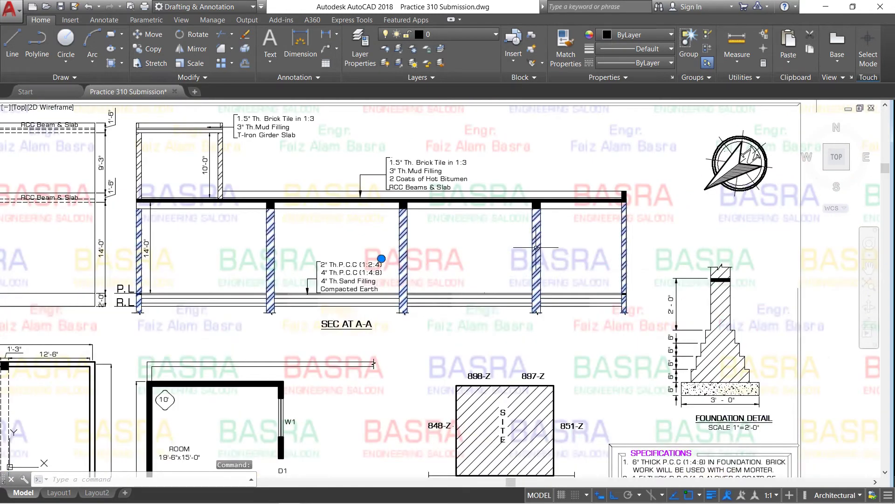
pyautogui.click(43, 21)
pyautogui.press('Delete')
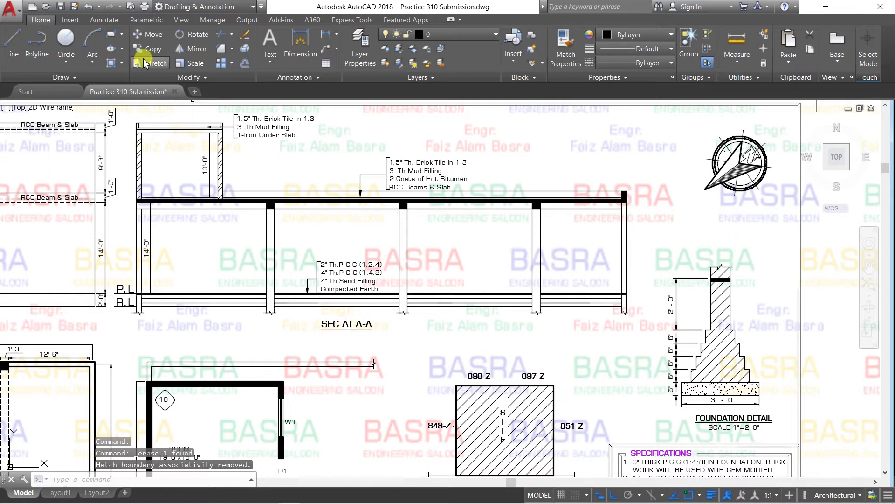
# Fill the left and right end walls of section A-A with ANSI32 hatch
pyautogui.click(112, 63)
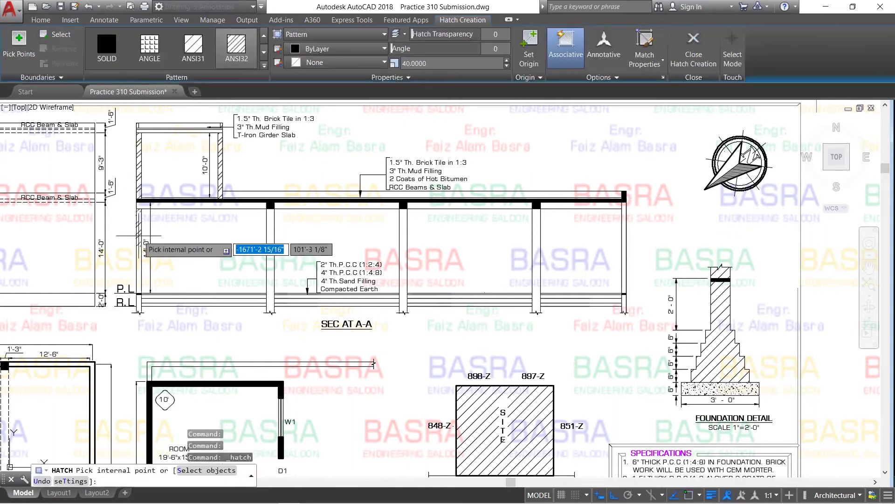
pyautogui.click(138, 252)
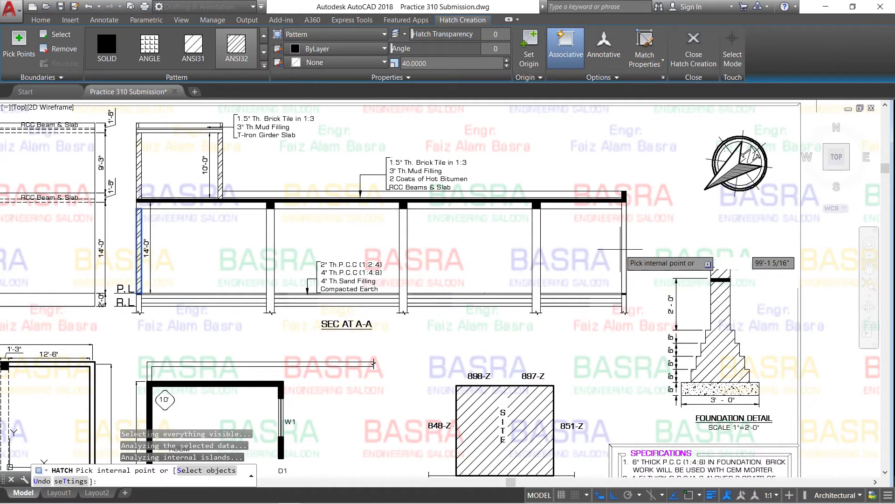
pyautogui.click(625, 245)
pyautogui.rightClick(741, 234)
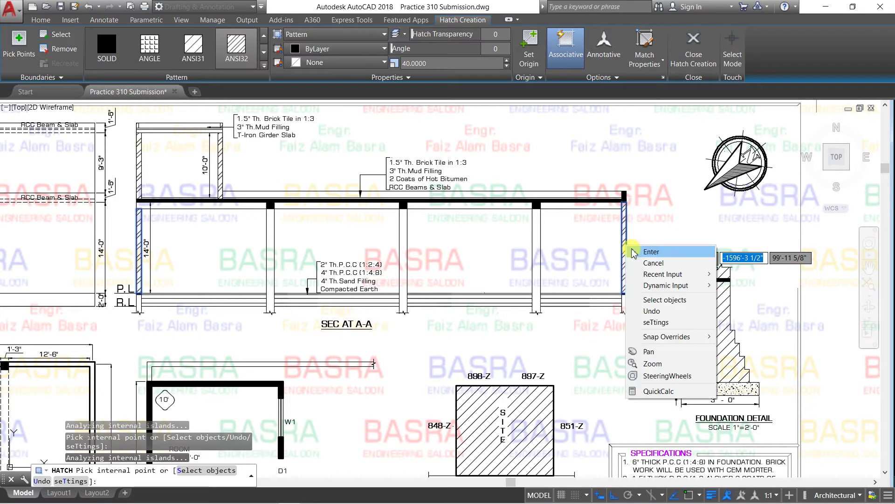
pyautogui.click(753, 242)
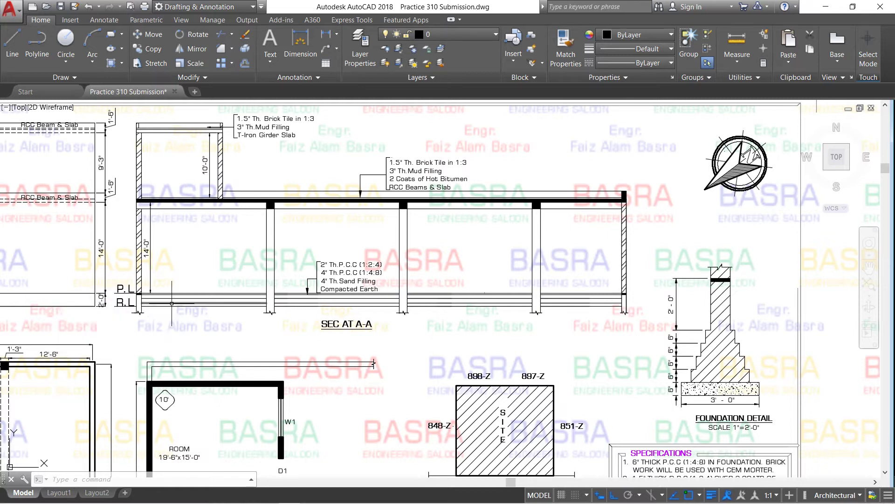
# Move the six ground line segments under section A-A down to a new position
pyautogui.scroll(2, 321, 289)
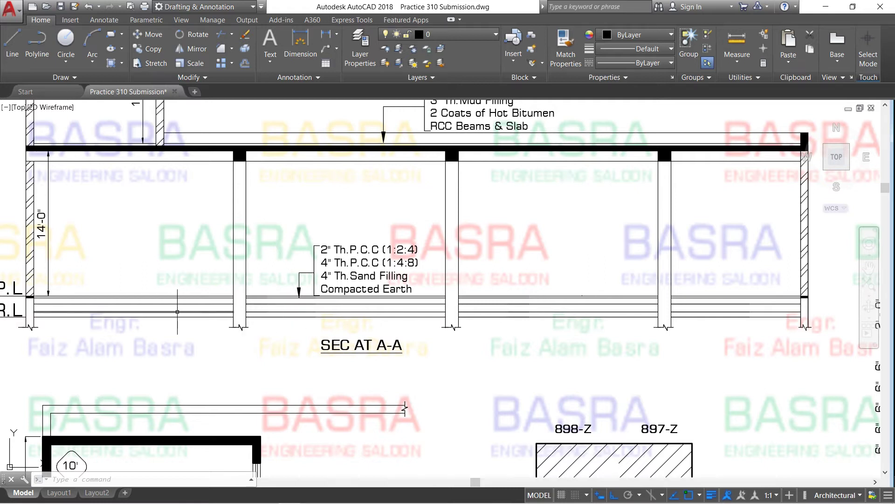
pyautogui.click(149, 34)
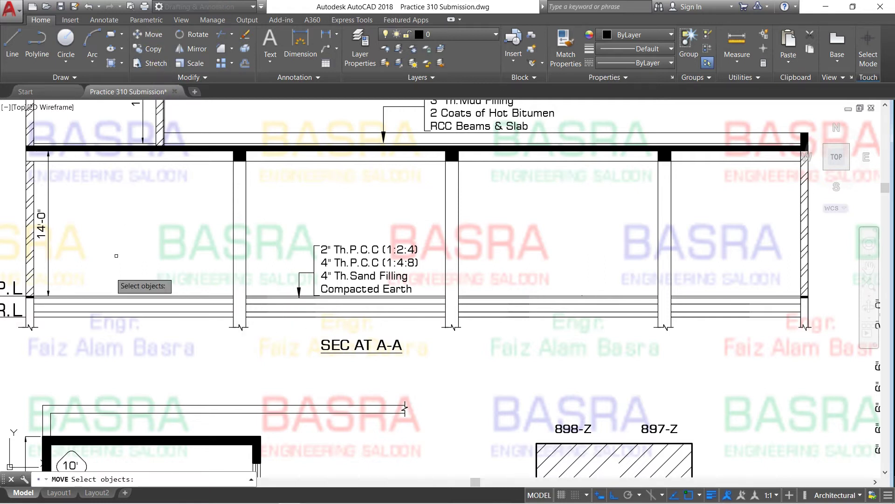
pyautogui.click(120, 316)
pyautogui.click(265, 317)
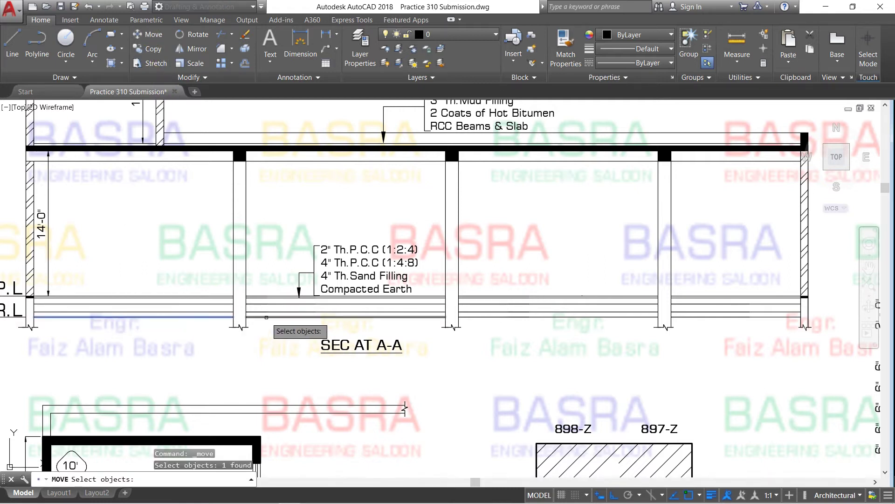
pyautogui.click(518, 317)
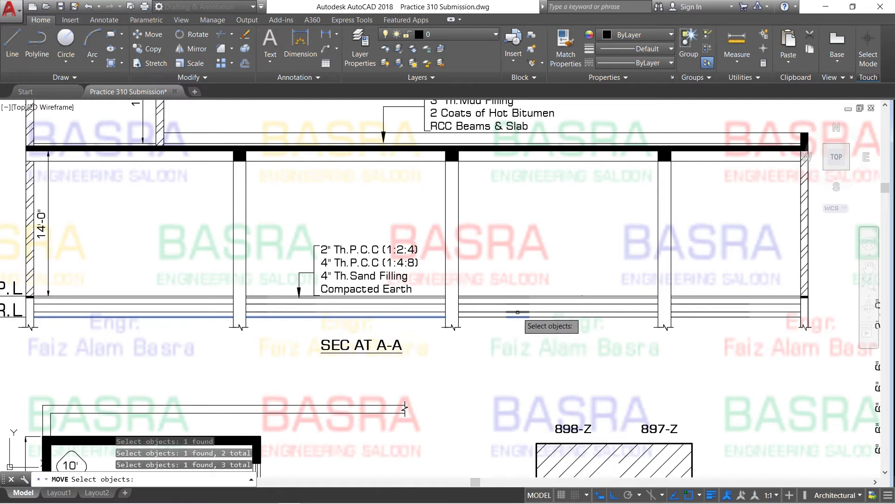
pyautogui.click(499, 317)
pyautogui.click(685, 317)
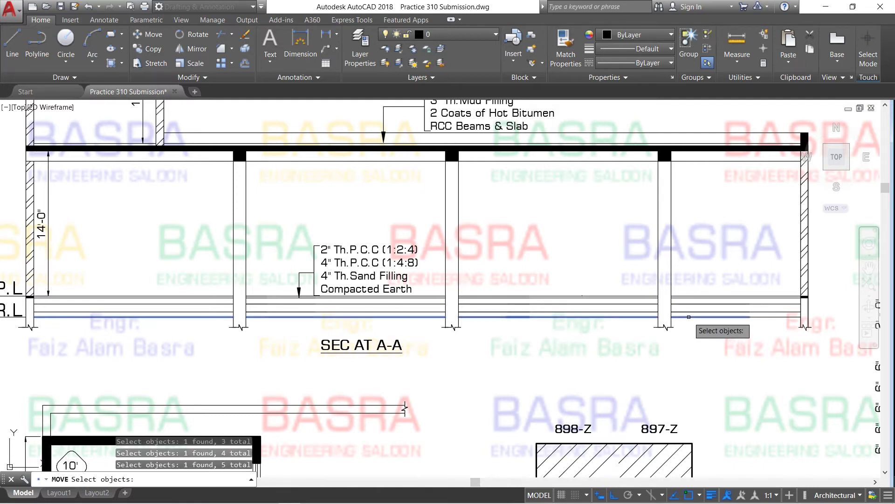
pyautogui.click(759, 316)
pyautogui.press('Return')
pyautogui.click(756, 317)
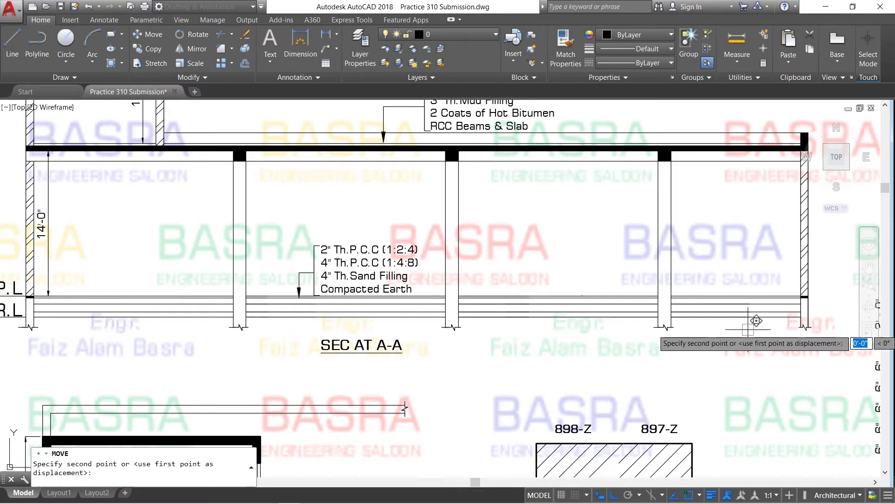
pyautogui.click(758, 329)
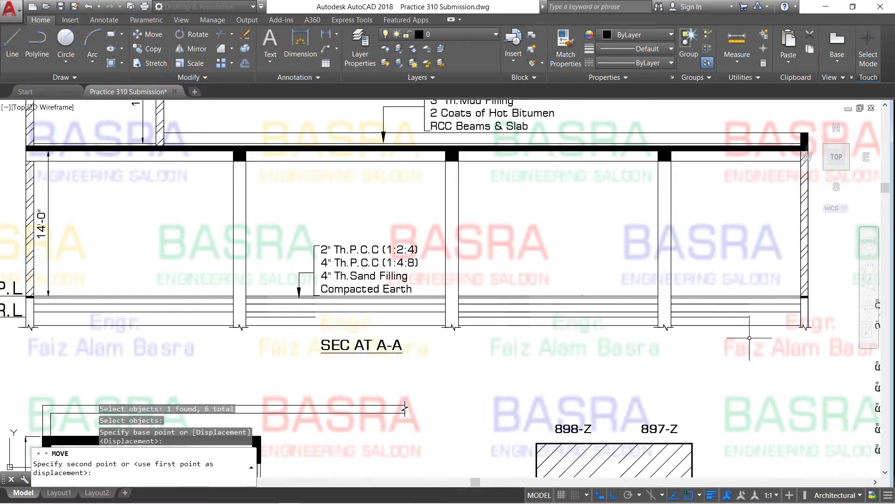
# Erase the three short stray lines under the section A-A bays
pyautogui.click(318, 316)
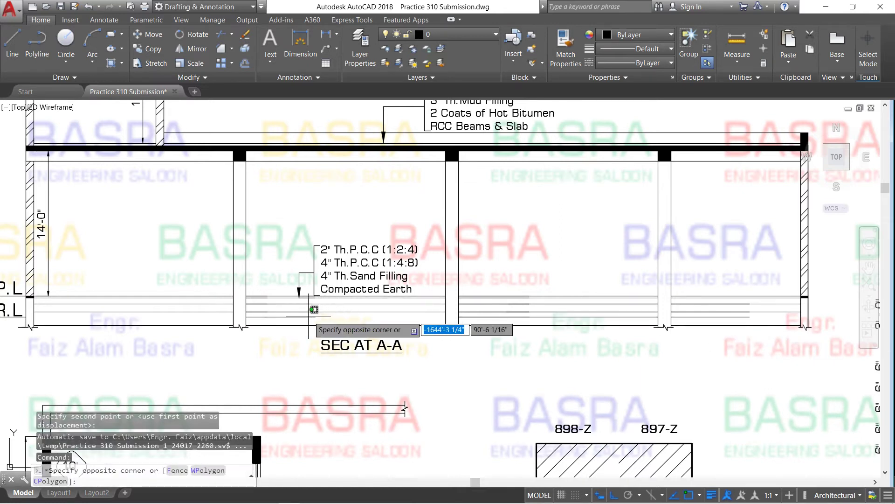
pyautogui.click(297, 318)
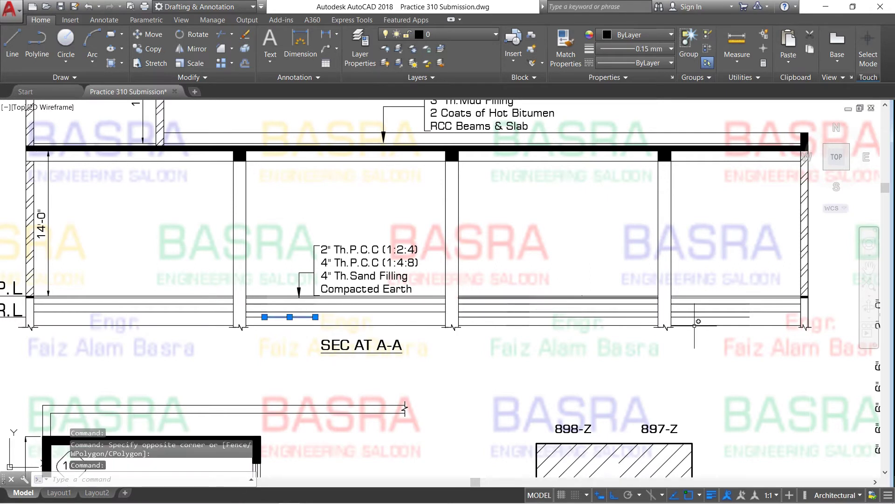
pyautogui.click(589, 317)
pyautogui.click(687, 318)
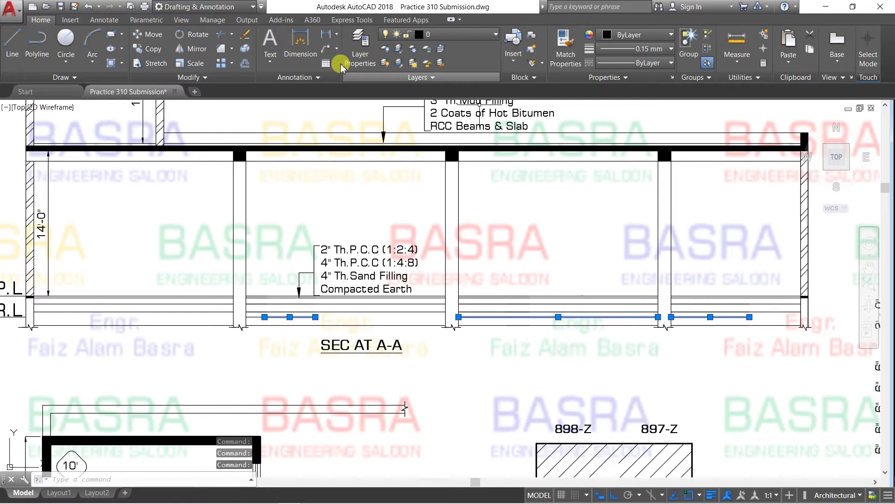
pyautogui.click(246, 35)
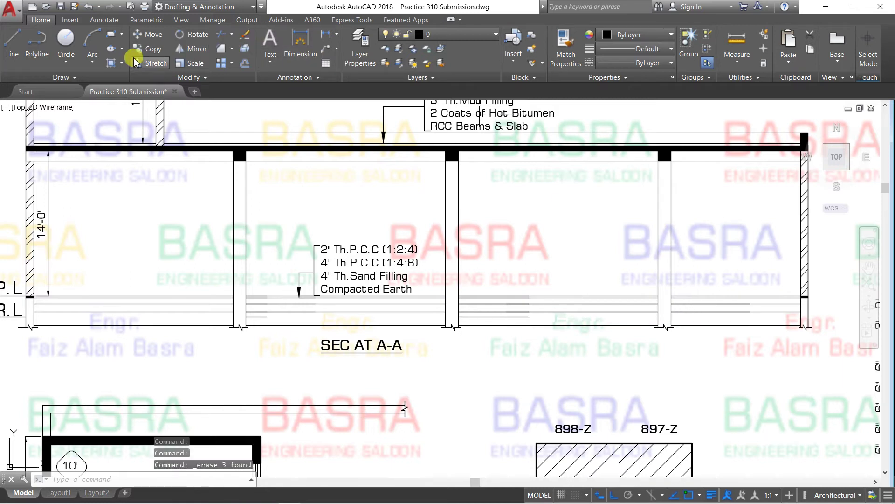
# Start HATCH and pick the second, third and fourth floor bays of SEC AT A-A
pyautogui.write('h')
pyautogui.press('Return')
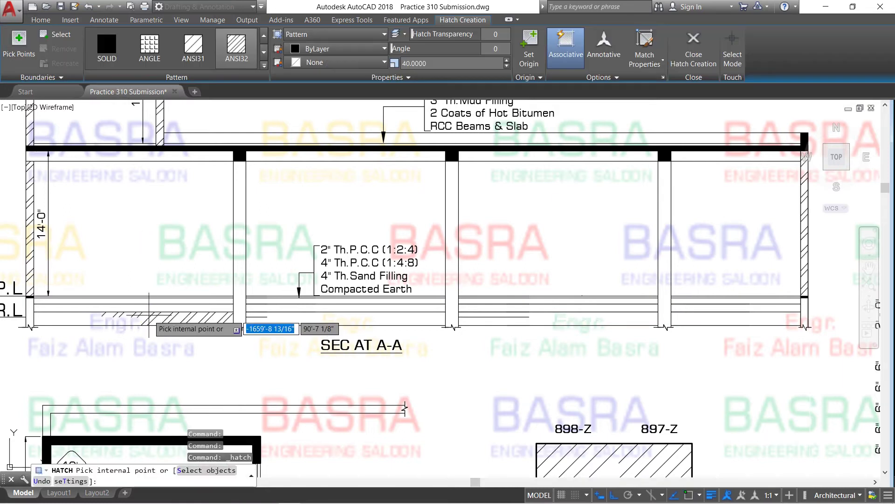
pyautogui.click(303, 318)
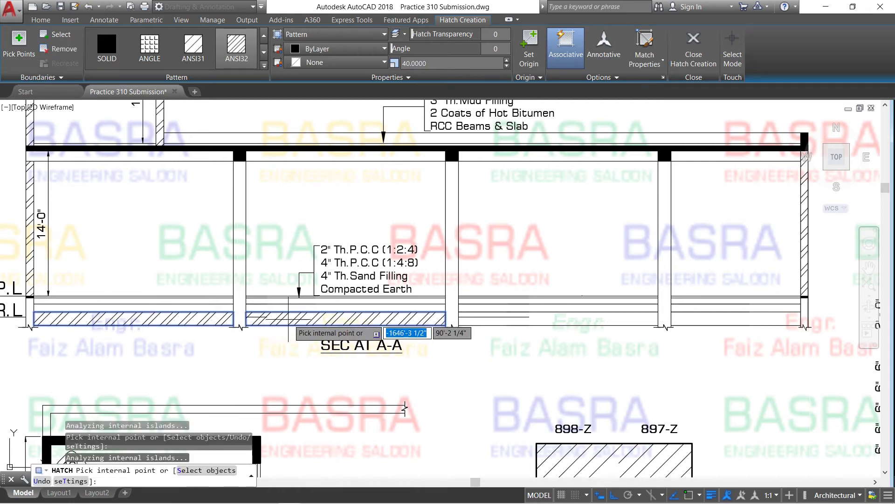
pyautogui.click(559, 318)
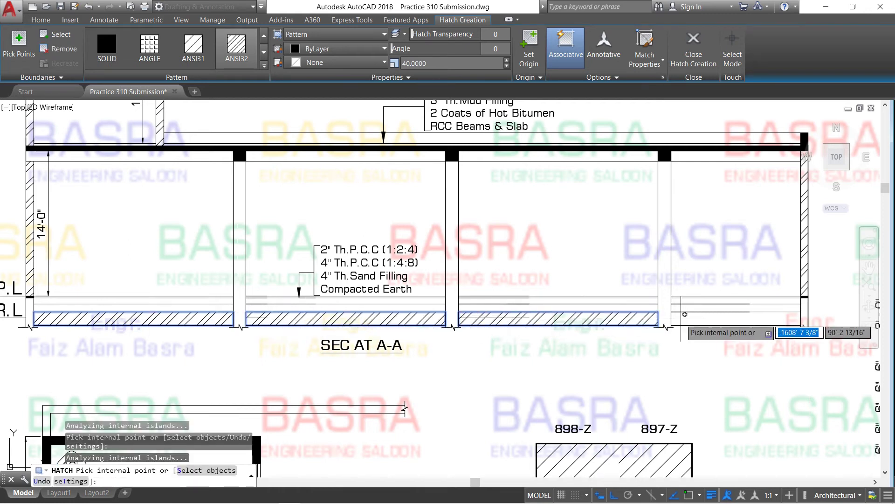
pyautogui.click(732, 318)
# Try ANSI31, ANSI35, AR-RROOF, AR-RSHKE and BRICK, then settle on the EARTH pattern
pyautogui.click(194, 46)
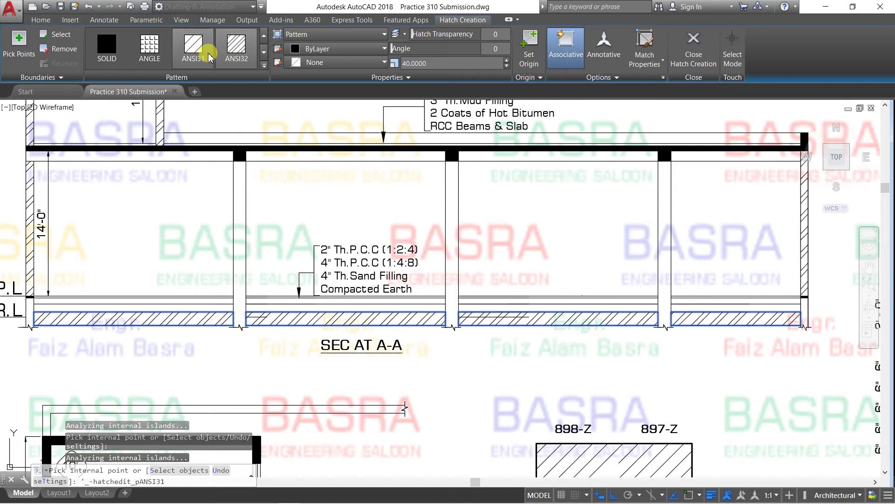
pyautogui.scroll(-1, 208, 51)
pyautogui.click(207, 51)
pyautogui.scroll(-2, 209, 56)
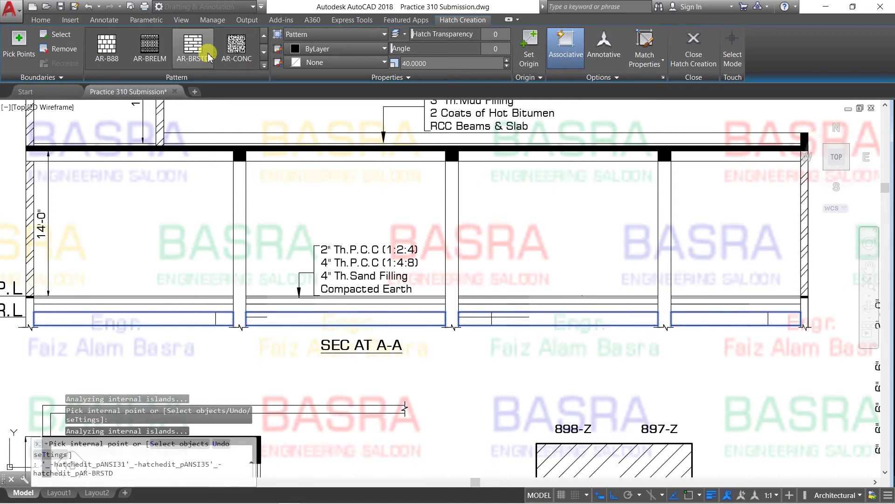
pyautogui.scroll(-1, 209, 56)
pyautogui.click(209, 55)
pyautogui.click(230, 55)
pyautogui.scroll(-1, 230, 55)
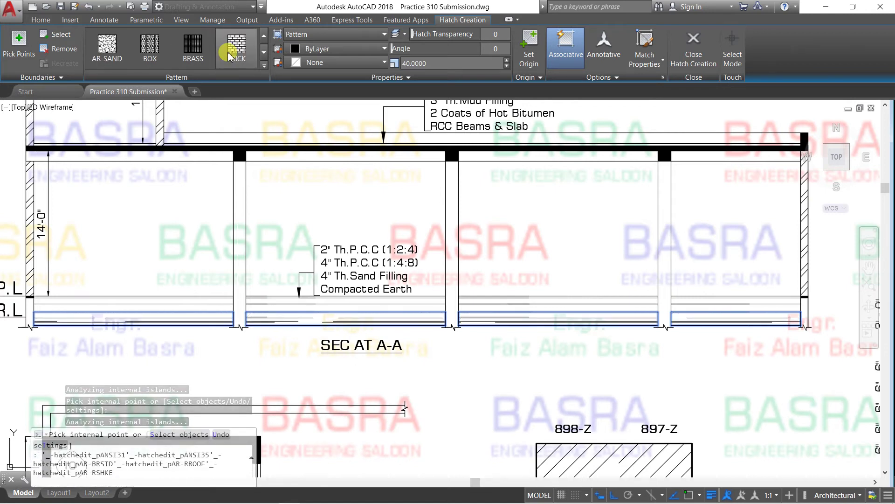
pyautogui.click(225, 56)
pyautogui.scroll(-1, 224, 56)
pyautogui.click(224, 55)
pyautogui.scroll(-1, 224, 56)
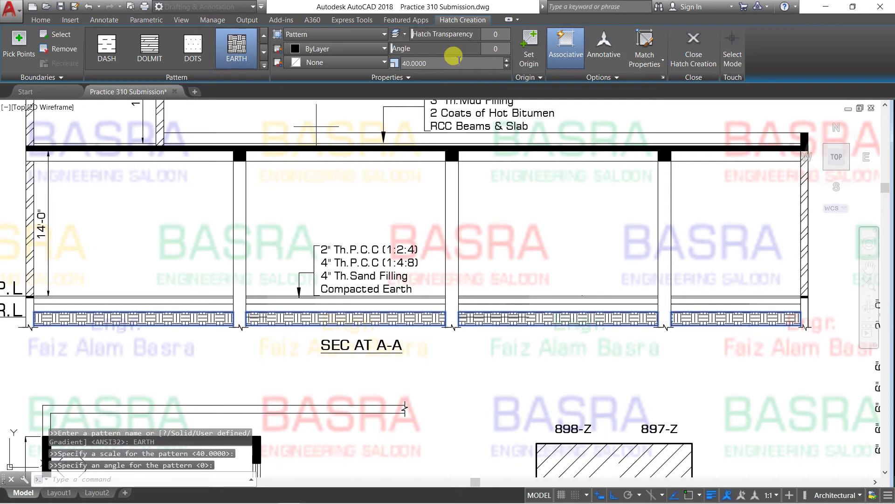
# Set the EARTH hatch angle to 45° and finish the hatch
pyautogui.click(498, 49)
pyautogui.write('45')
pyautogui.press('Return')
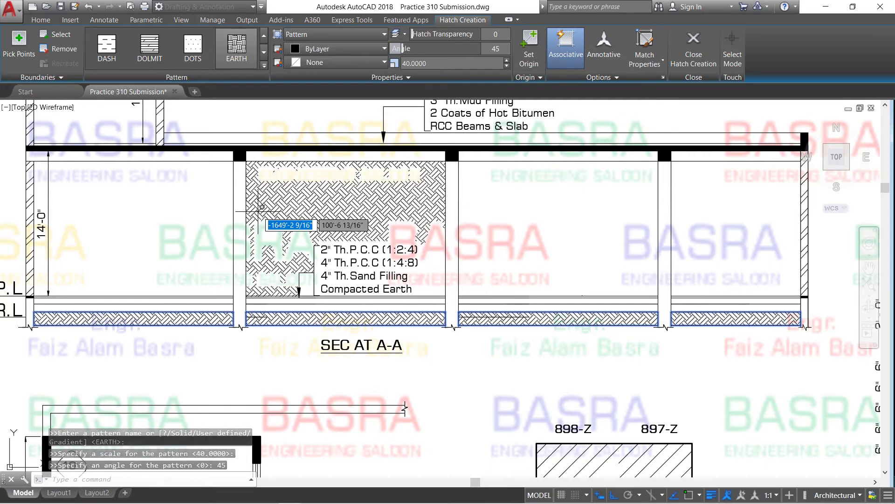
pyautogui.press('Escape')
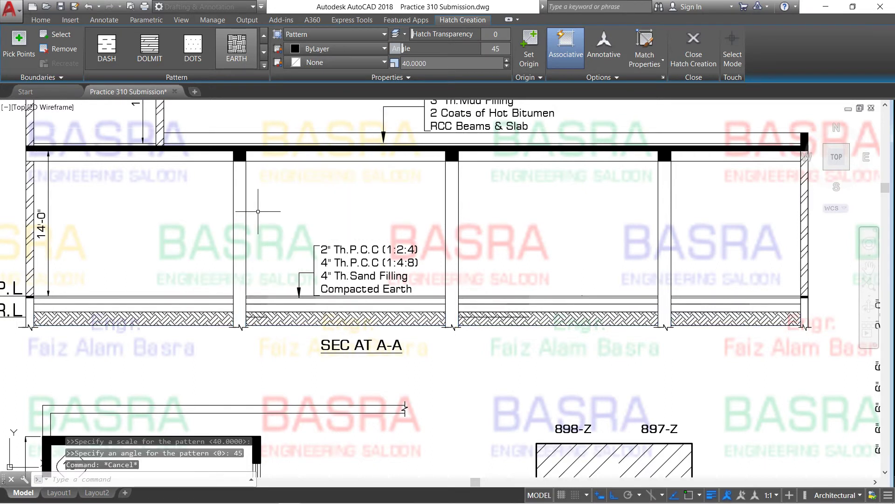
# Erase the six stray lines crossing the earth-hatched floor bays
pyautogui.scroll(4, 210, 349)
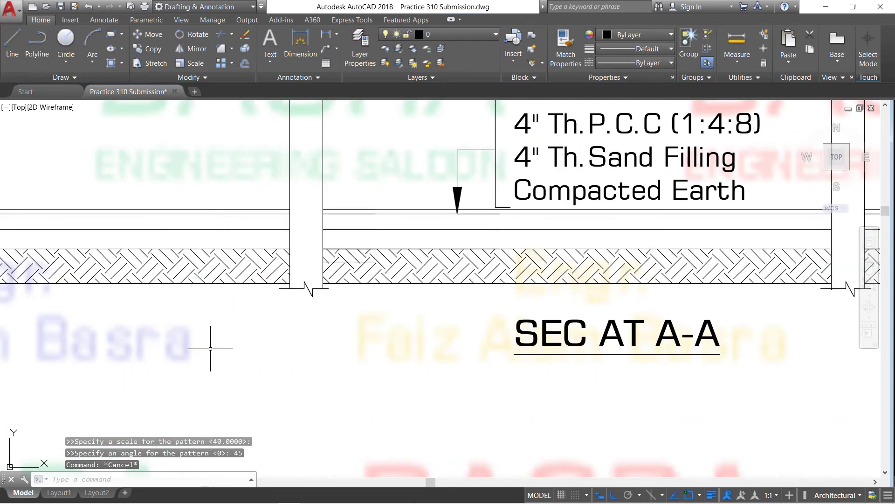
pyautogui.click(245, 34)
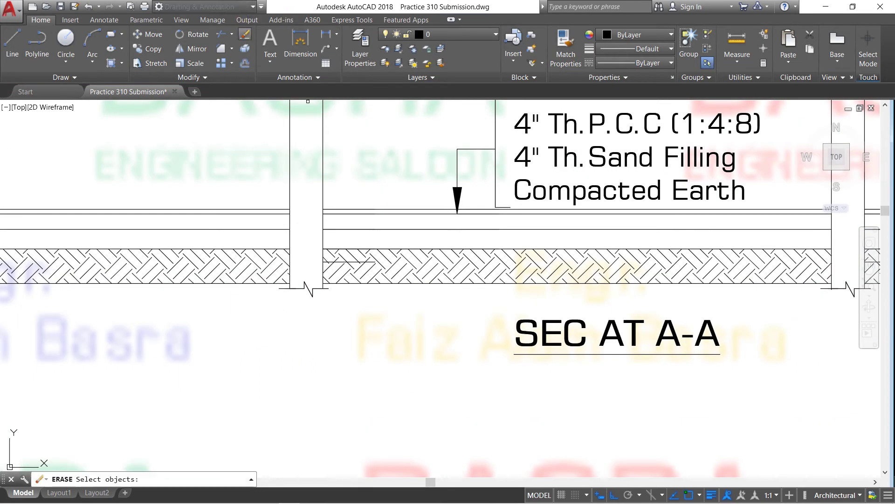
pyautogui.scroll(2, 233, 283)
pyautogui.click(259, 278)
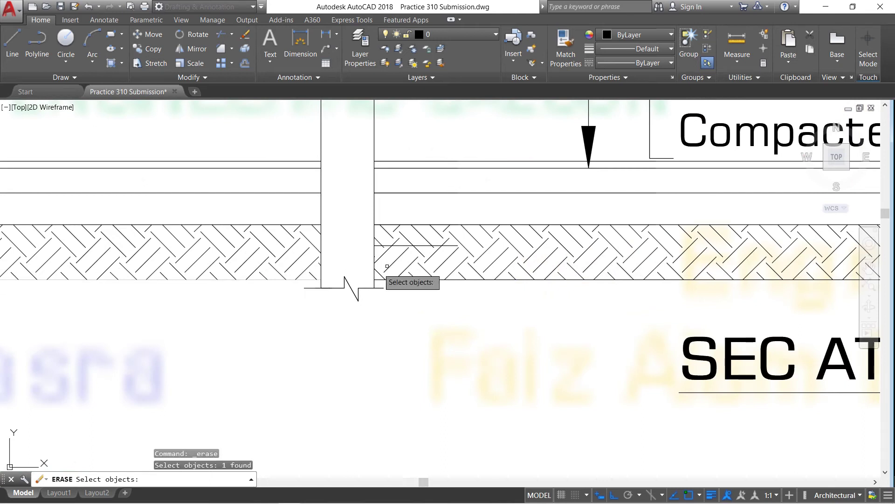
pyautogui.click(402, 249)
pyautogui.scroll(-4, 111, 318)
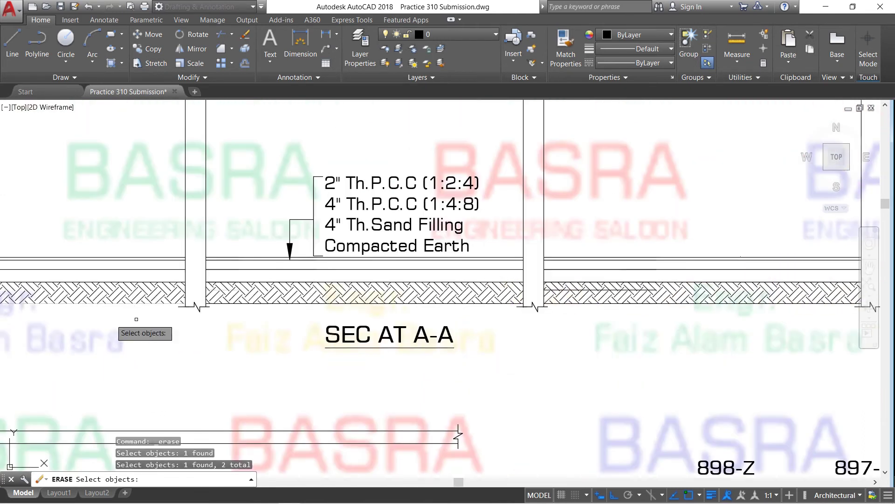
pyautogui.scroll(4, 620, 291)
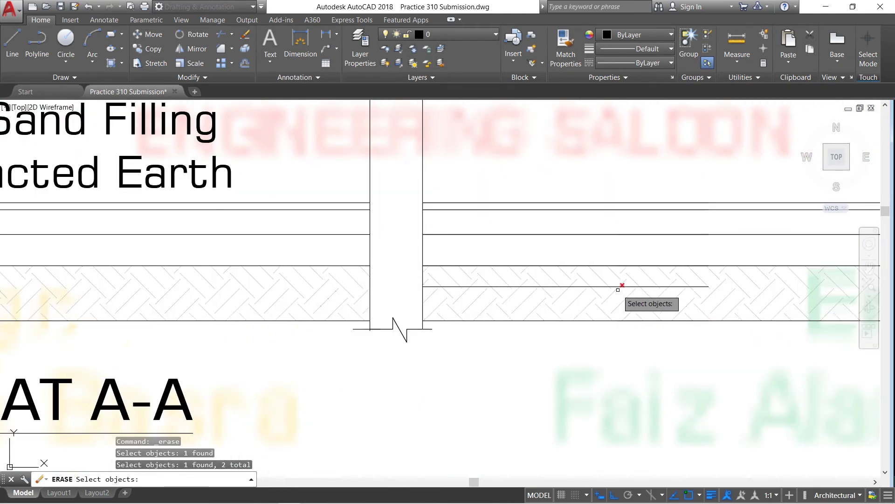
pyautogui.click(627, 288)
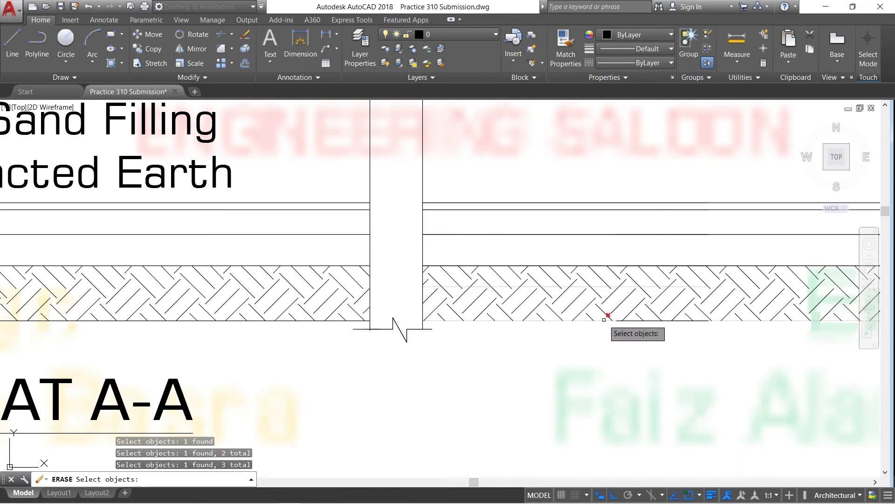
pyautogui.click(447, 320)
pyautogui.click(362, 316)
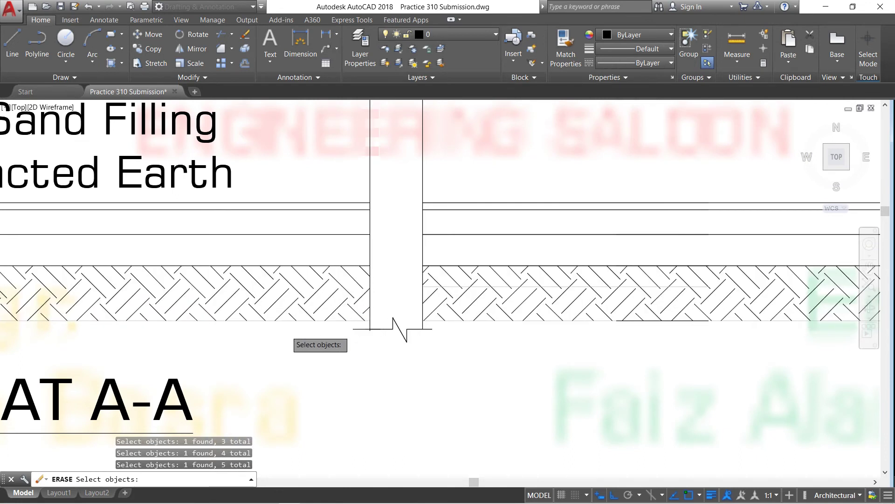
pyautogui.scroll(-4, 270, 326)
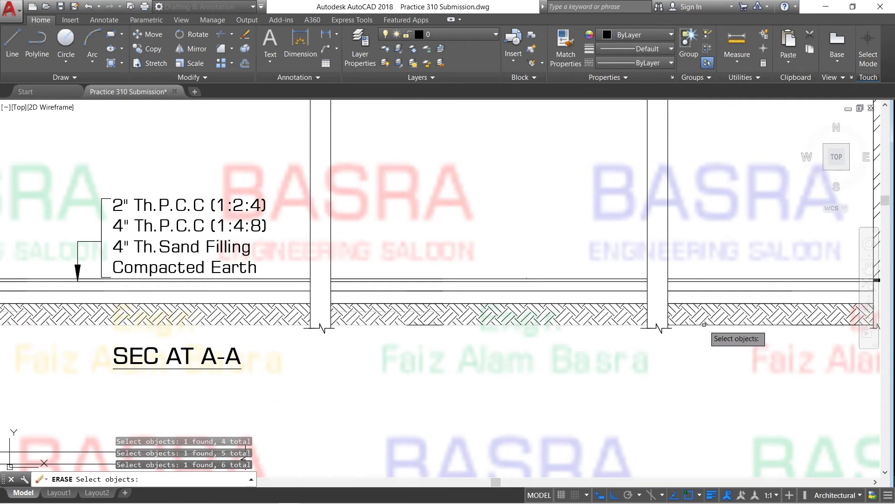
pyautogui.click(705, 325)
pyautogui.press('Return')
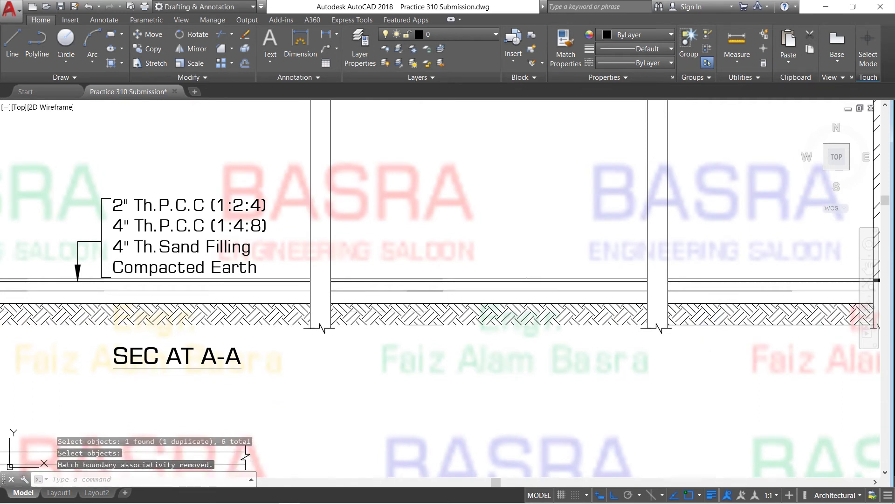
# Erase the two short lines beneath the hatched floor band
pyautogui.click(706, 324)
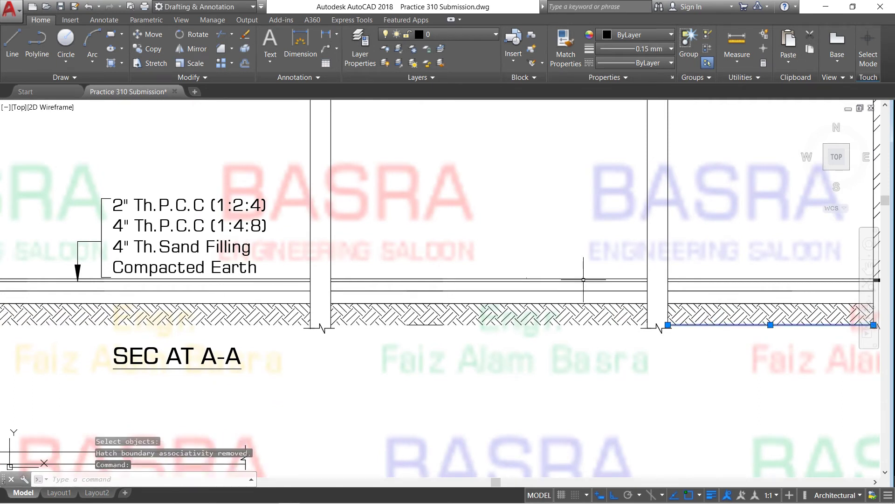
pyautogui.click(415, 324)
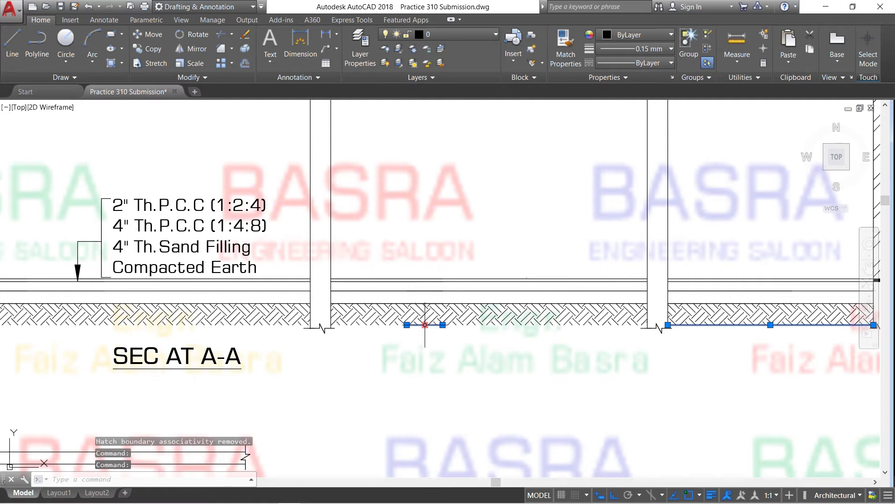
pyautogui.click(246, 36)
pyautogui.scroll(-5, 353, 205)
pyautogui.scroll(3, 111, 219)
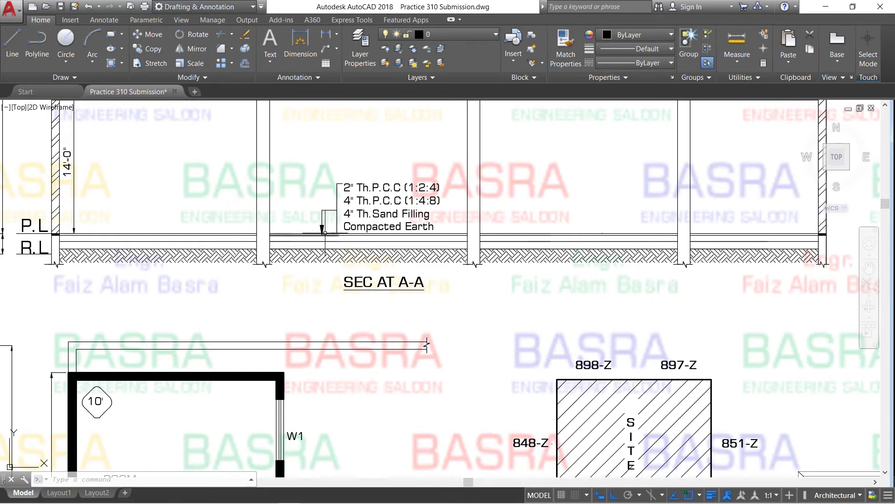
pyautogui.scroll(3, 325, 232)
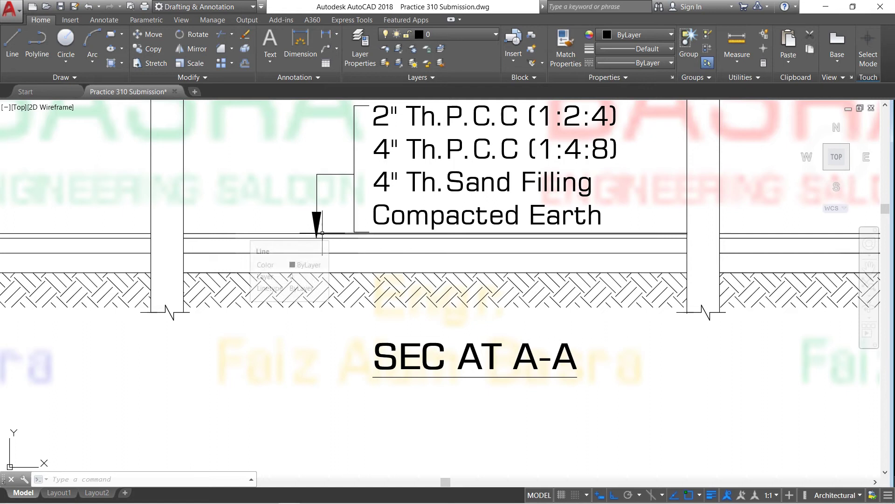
pyautogui.scroll(-2, 322, 232)
pyautogui.scroll(-2, 329, 236)
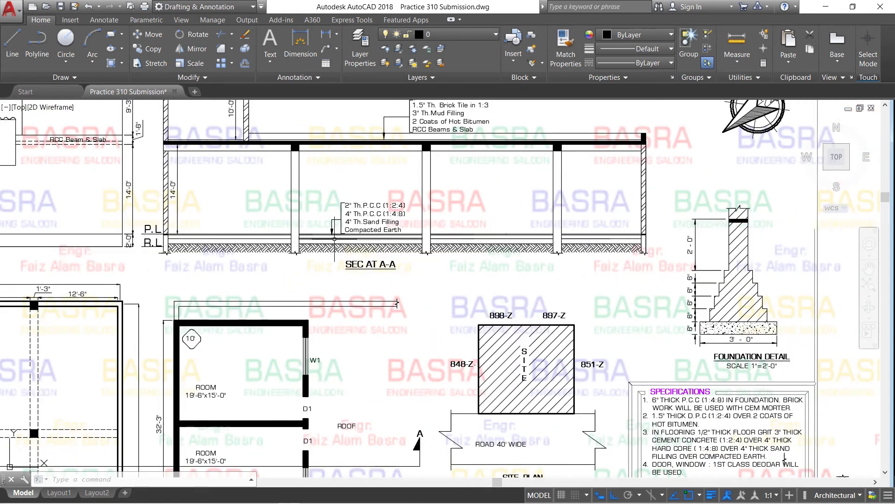
pyautogui.scroll(-2, 334, 238)
pyautogui.scroll(-2, 335, 239)
pyautogui.scroll(4, 379, 162)
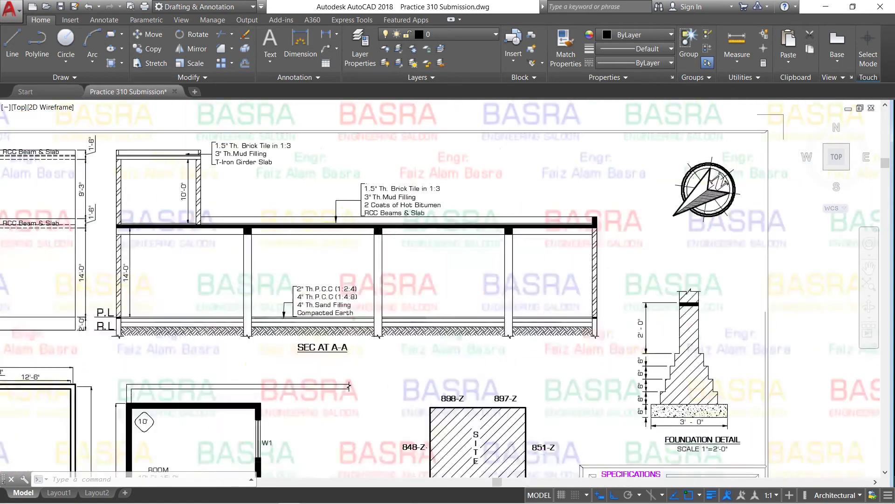
pyautogui.scroll(3, 371, 193)
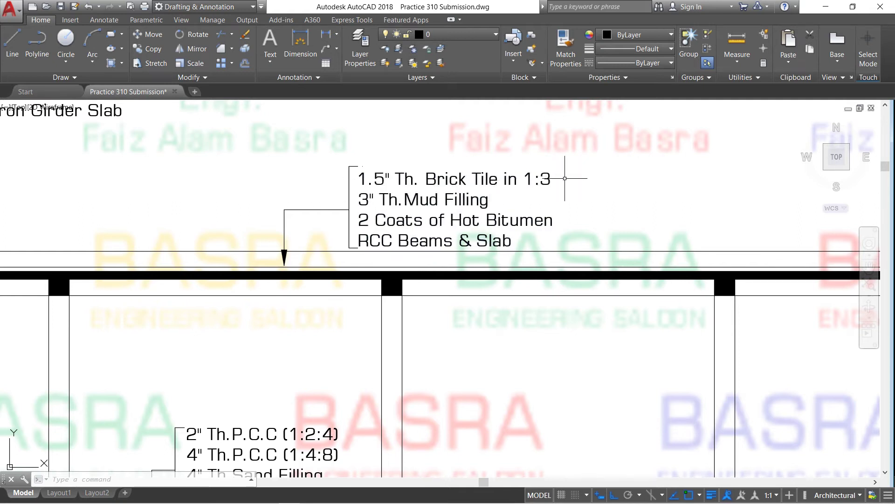
pyautogui.scroll(-3, 366, 237)
pyautogui.scroll(-2, 365, 238)
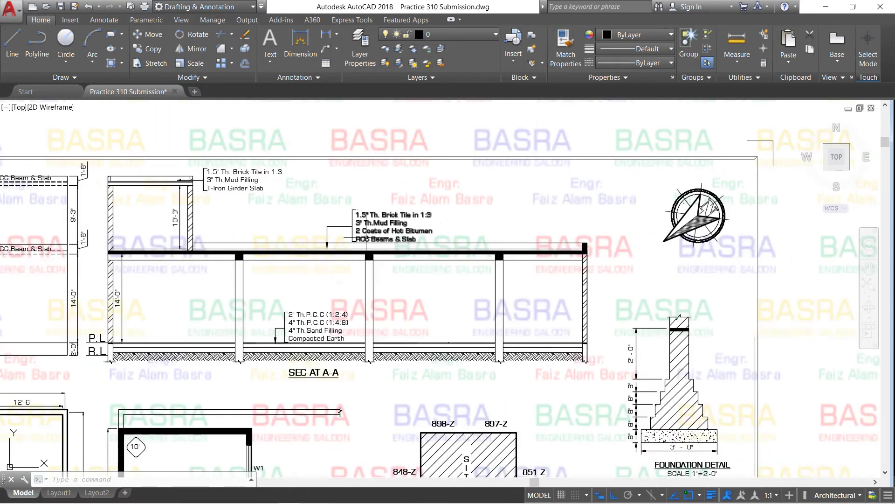
pyautogui.scroll(2, 208, 247)
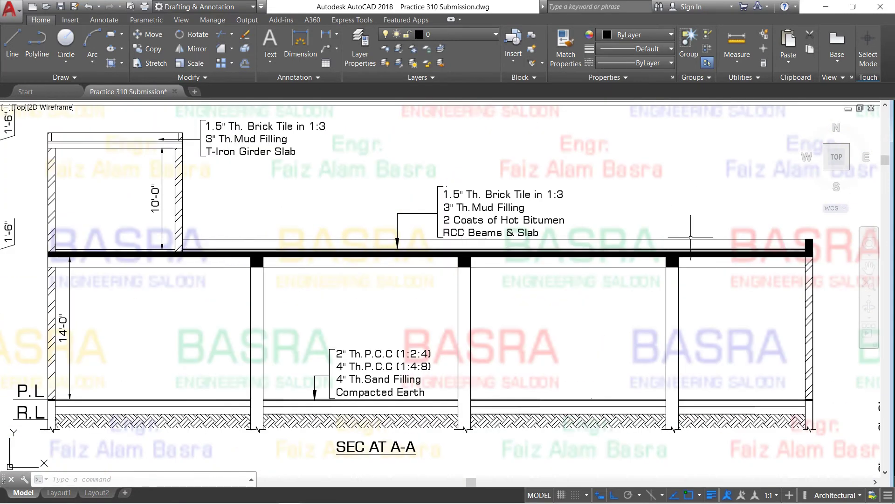
pyautogui.scroll(-2, 370, 150)
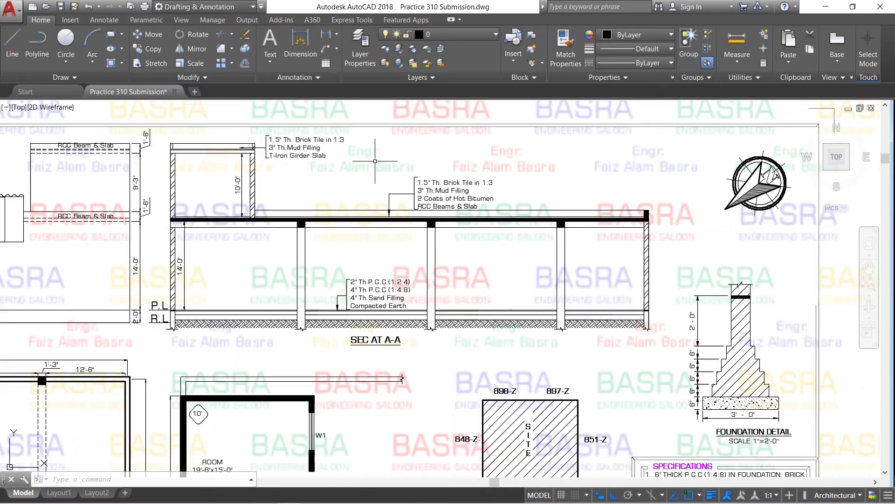
pyautogui.scroll(-4, 495, 154)
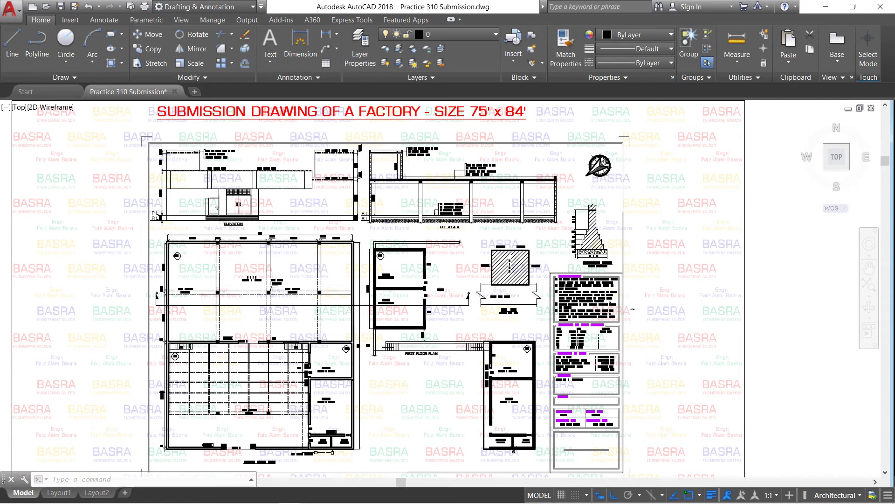
pyautogui.scroll(2, 401, 154)
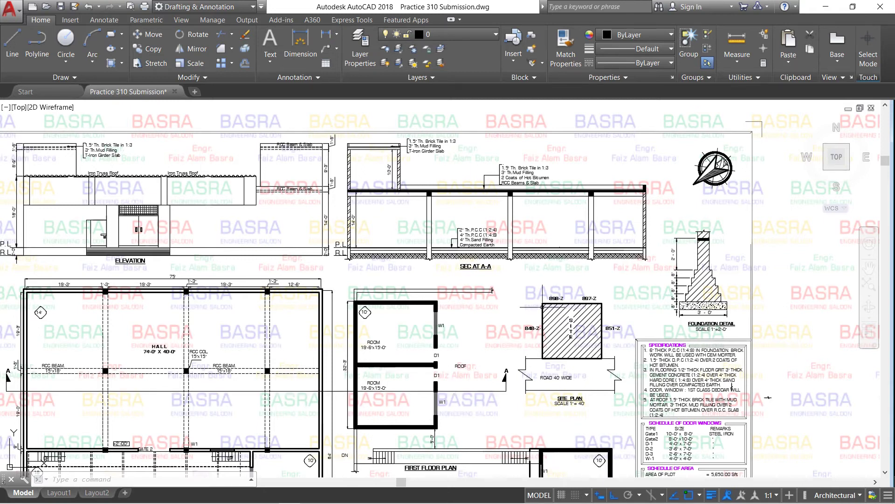
pyautogui.scroll(-2, 479, 215)
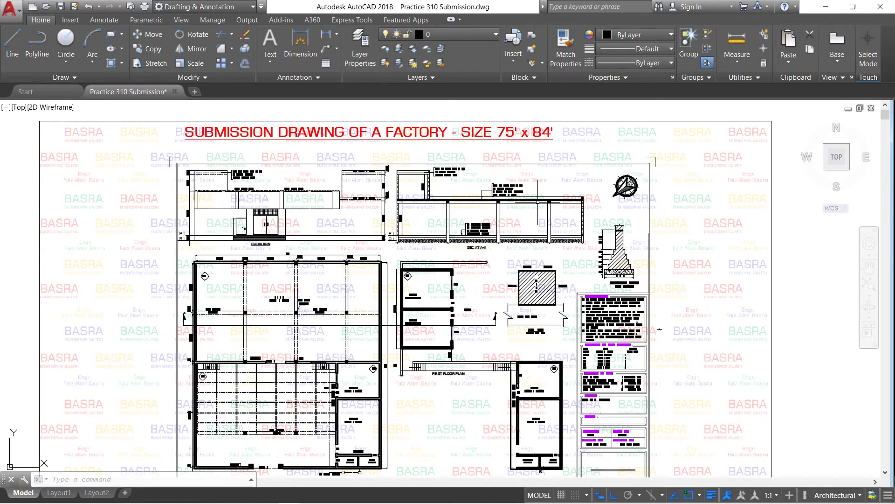
pyautogui.scroll(3, 548, 191)
pyautogui.scroll(1, 547, 195)
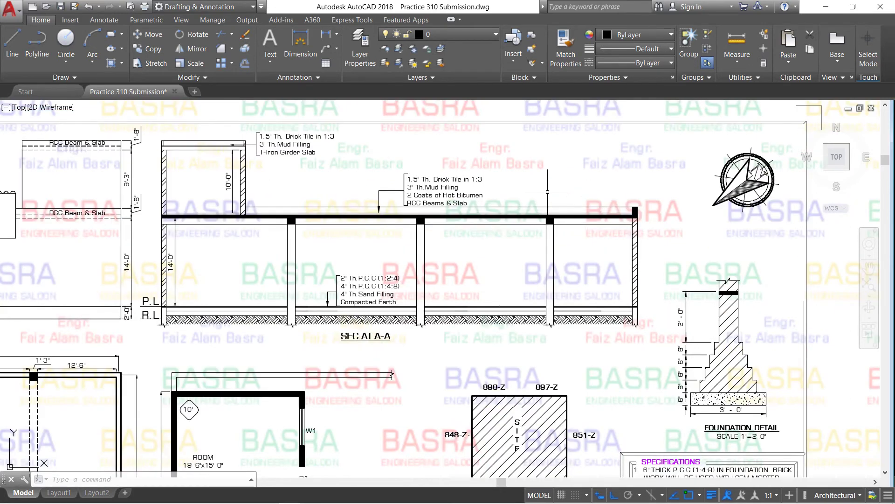
pyautogui.scroll(-2, 477, 185)
pyautogui.scroll(-3, 477, 185)
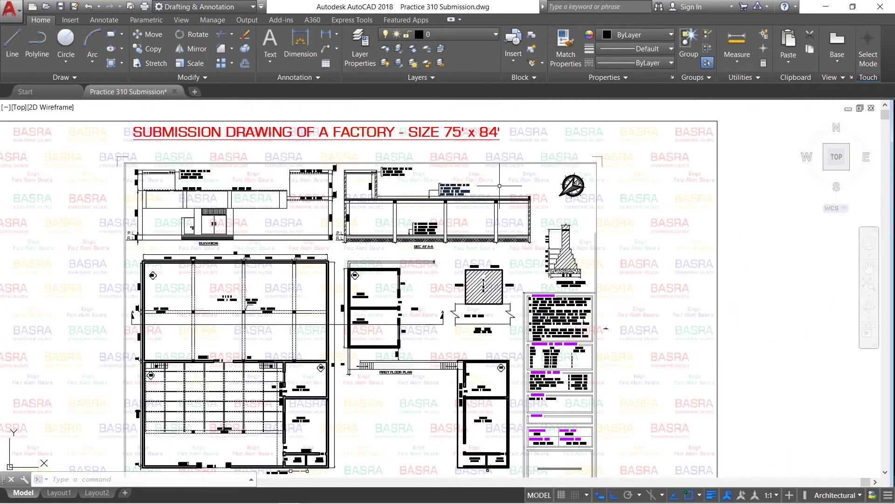
pyautogui.scroll(3, 500, 185)
pyautogui.scroll(2, 590, 196)
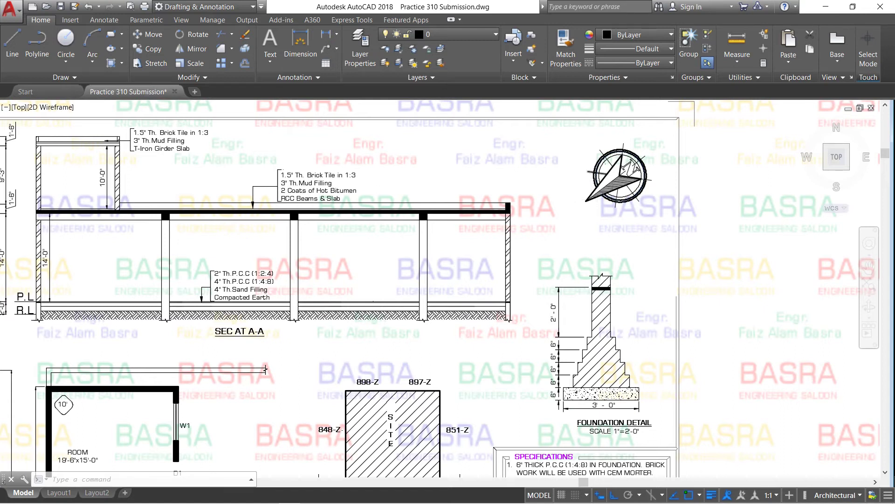
pyautogui.scroll(-2, 592, 176)
pyautogui.scroll(2, 571, 329)
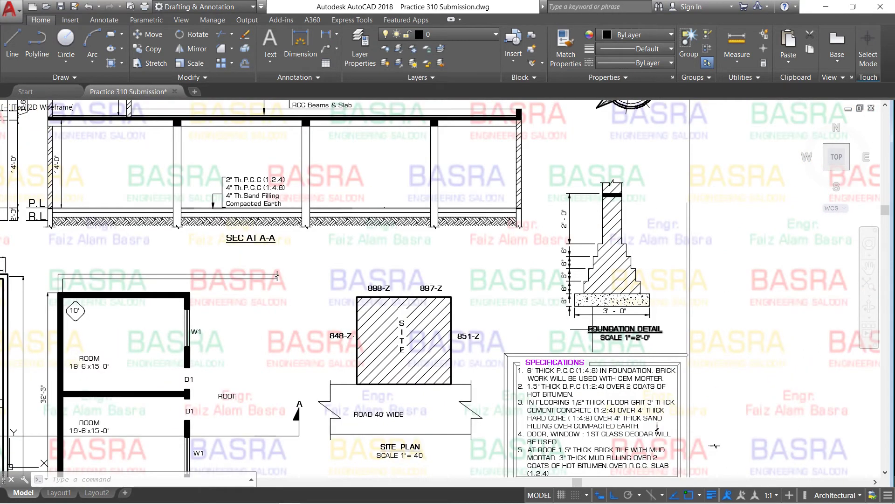
pyautogui.scroll(2, 593, 330)
pyautogui.scroll(-2, 560, 305)
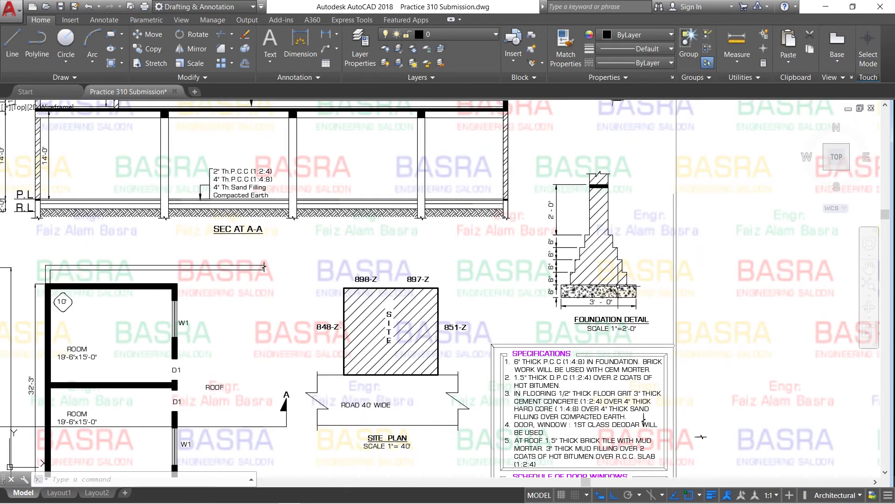
pyautogui.scroll(2, 618, 286)
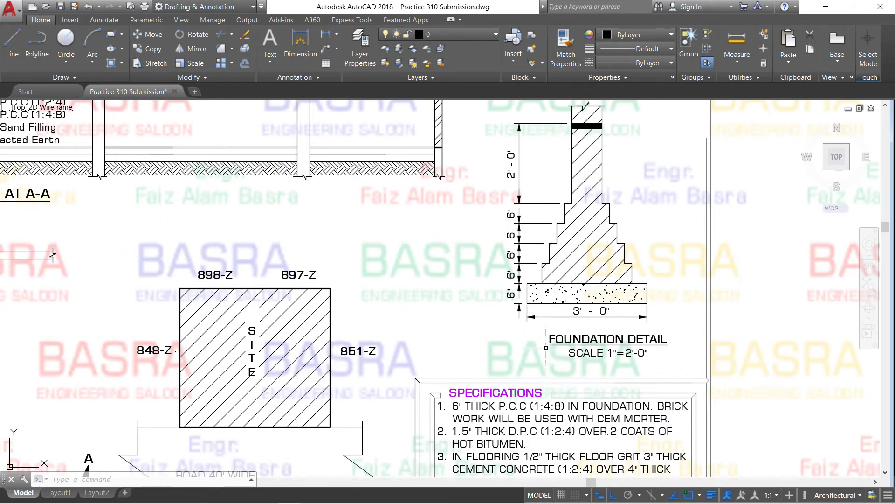
pyautogui.scroll(-2, 497, 269)
pyautogui.scroll(2, 573, 303)
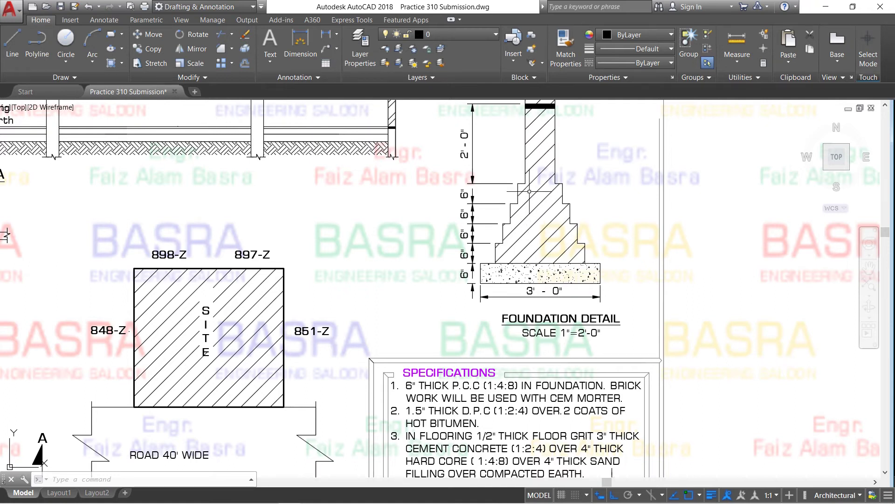
pyautogui.scroll(-3, 536, 157)
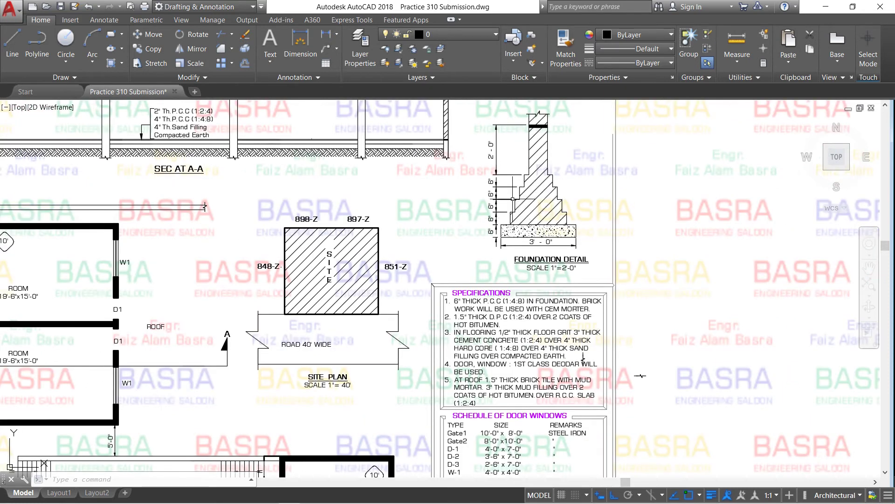
pyautogui.scroll(2, 362, 251)
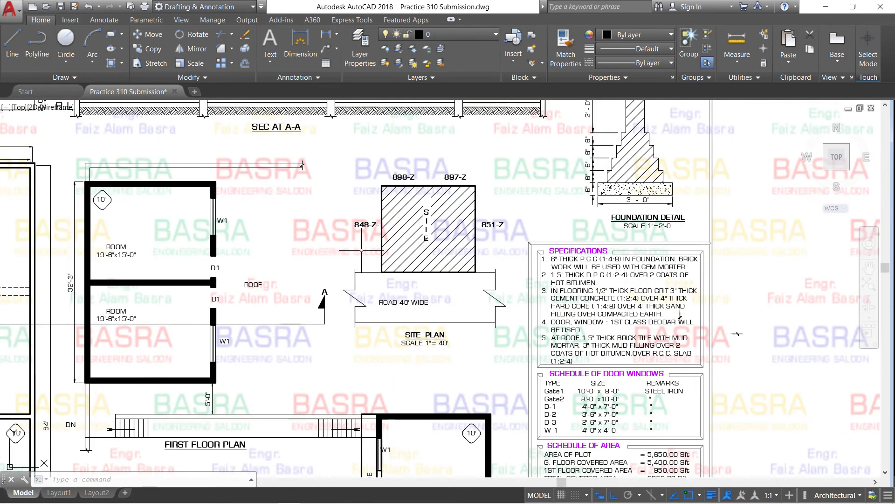
pyautogui.scroll(2, 362, 250)
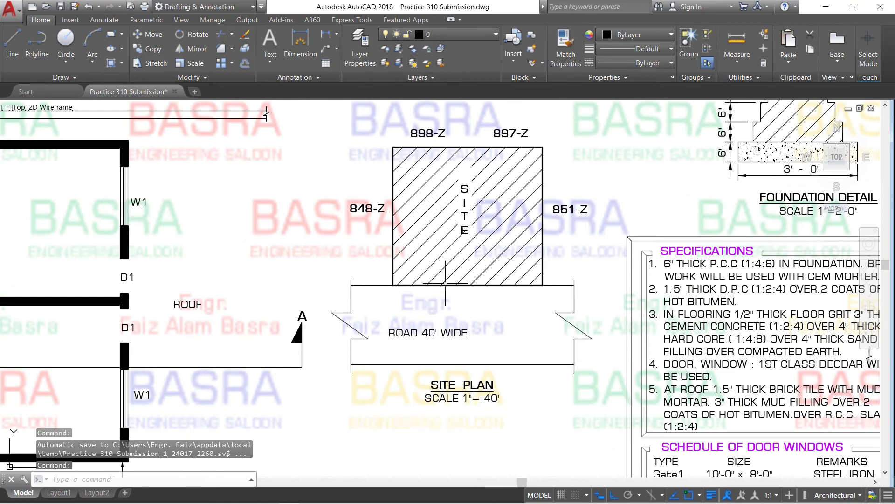
pyautogui.scroll(-2, 478, 250)
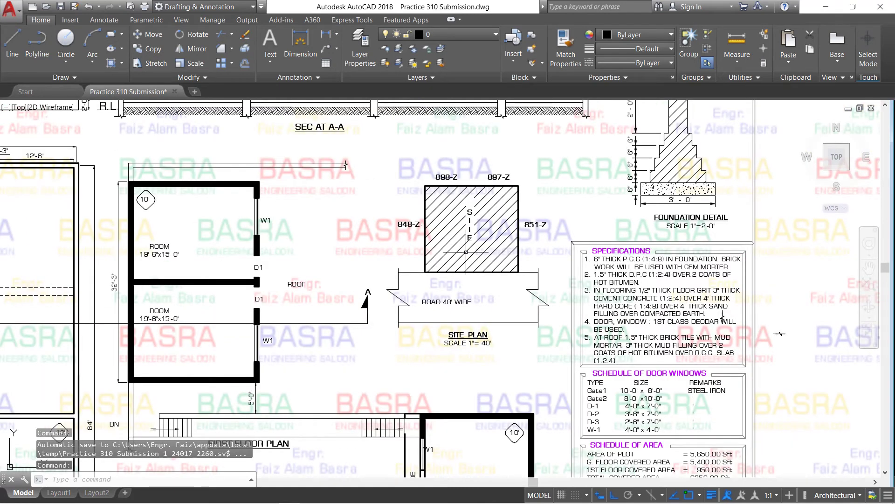
# Delete the diagonal hatch inside the site square
pyautogui.click(449, 257)
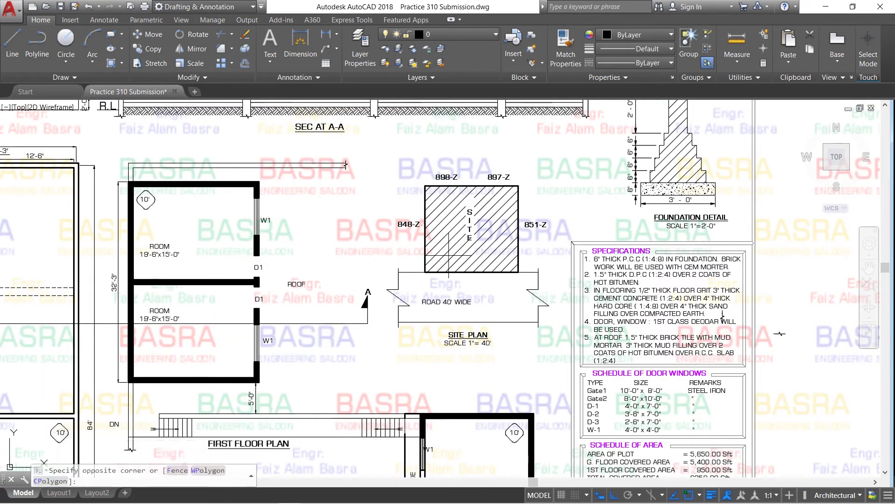
pyautogui.click(444, 251)
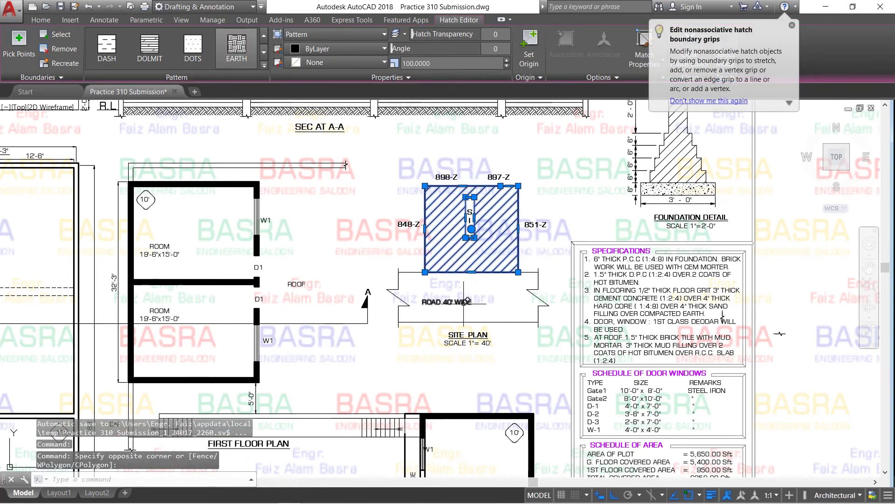
pyautogui.press('Delete')
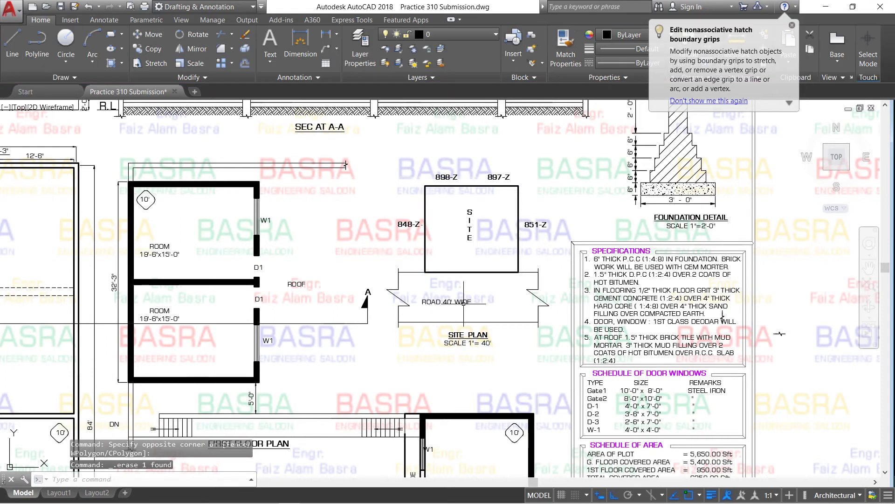
# Draw a horizontal line across the site box bottom with a short drop to its edge
pyautogui.click(12, 42)
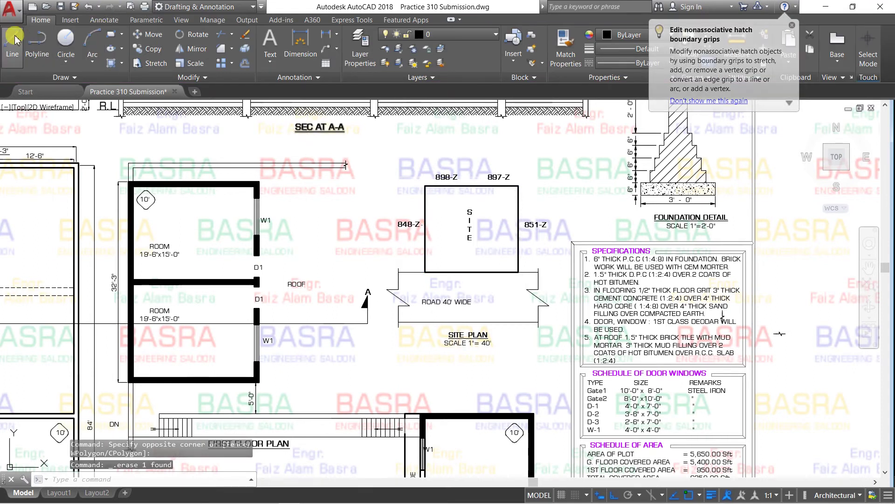
pyautogui.scroll(2, 477, 251)
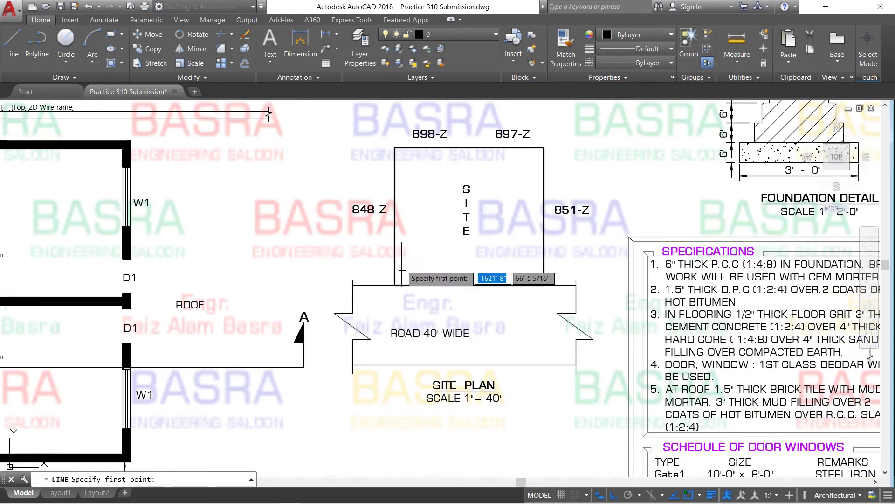
pyautogui.scroll(4, 397, 275)
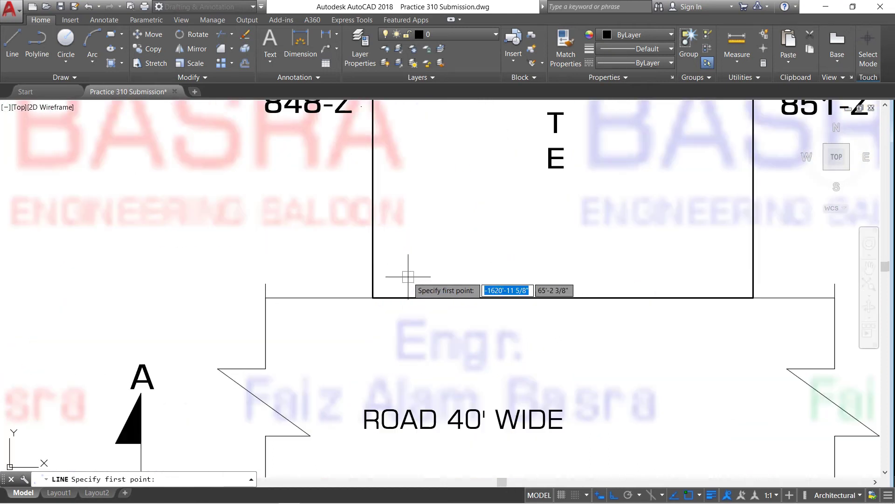
pyautogui.click(384, 278)
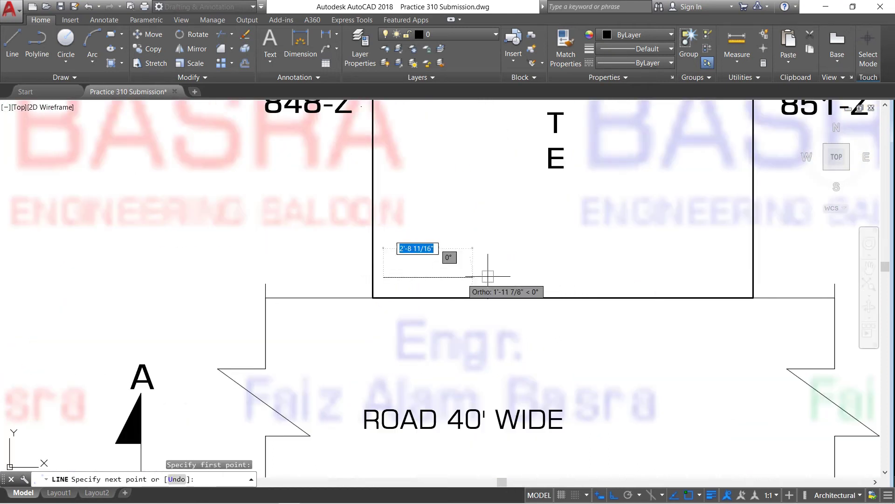
pyautogui.click(673, 277)
pyautogui.click(682, 277)
pyautogui.click(682, 297)
pyautogui.rightClick(682, 297)
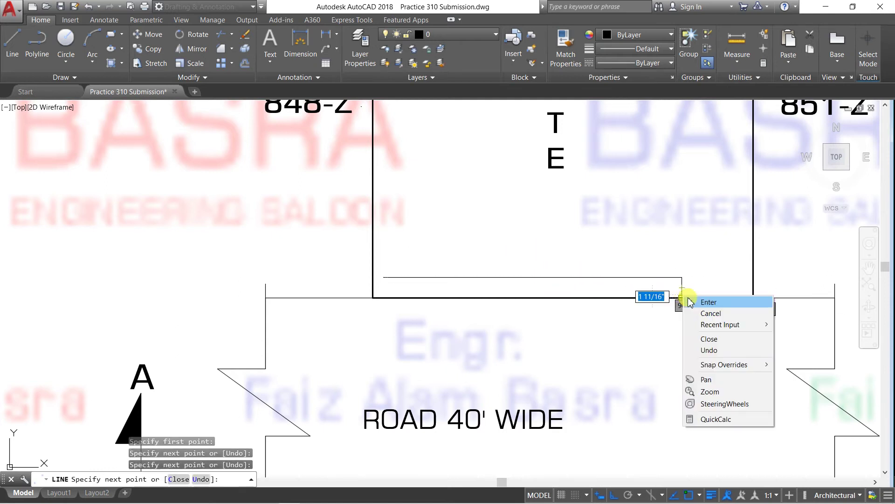
pyautogui.click(710, 300)
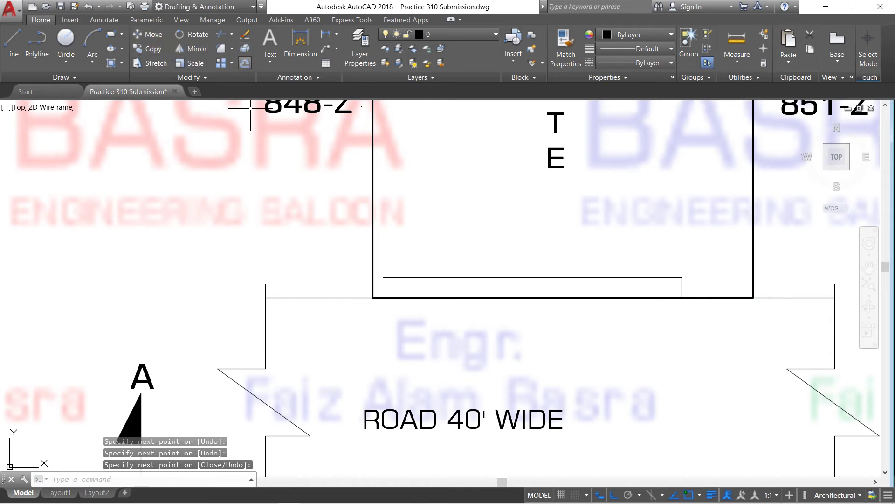
# Stretch the new line's left endpoint out to the site box corner
pyautogui.click(392, 280)
pyautogui.click(383, 277)
pyautogui.click(373, 277)
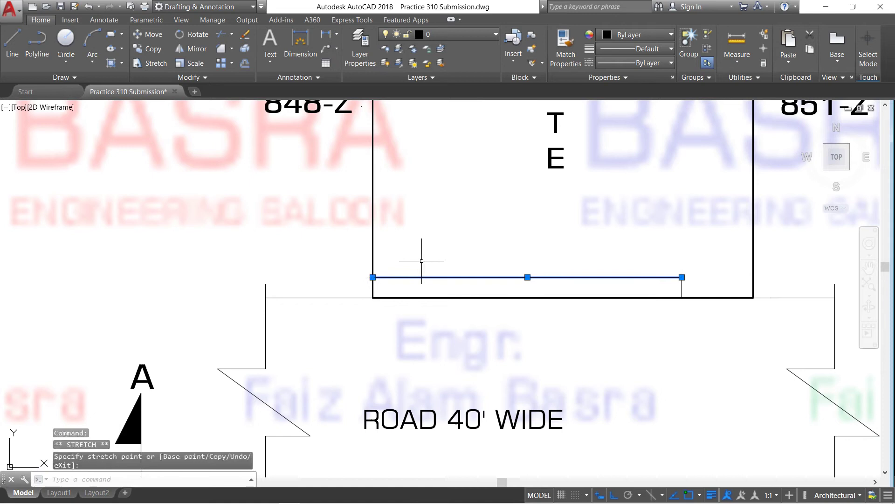
pyautogui.press('Escape')
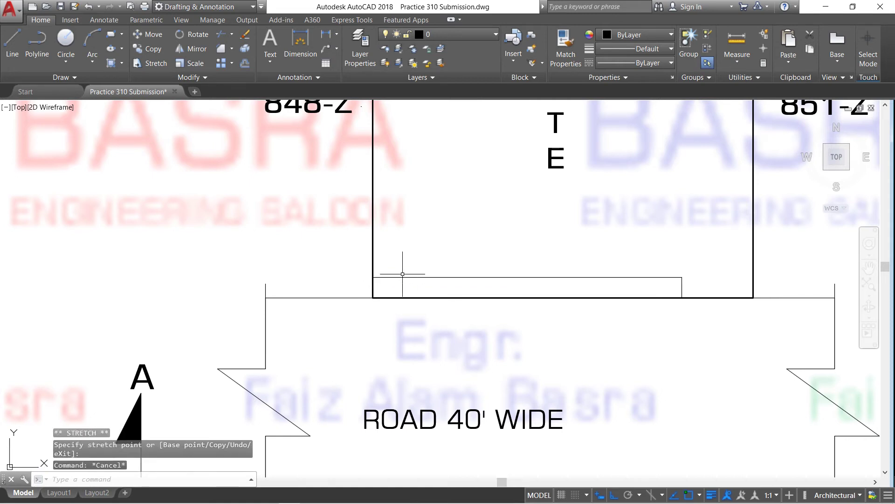
pyautogui.scroll(-2, 402, 273)
pyautogui.scroll(-2, 403, 273)
# Hatch the inside of the site square
pyautogui.click(112, 64)
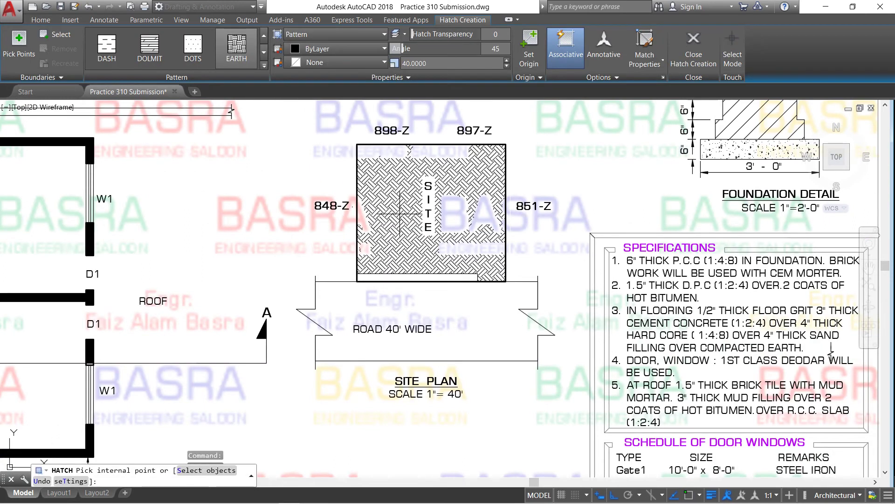
pyautogui.click(410, 224)
pyautogui.rightClick(415, 233)
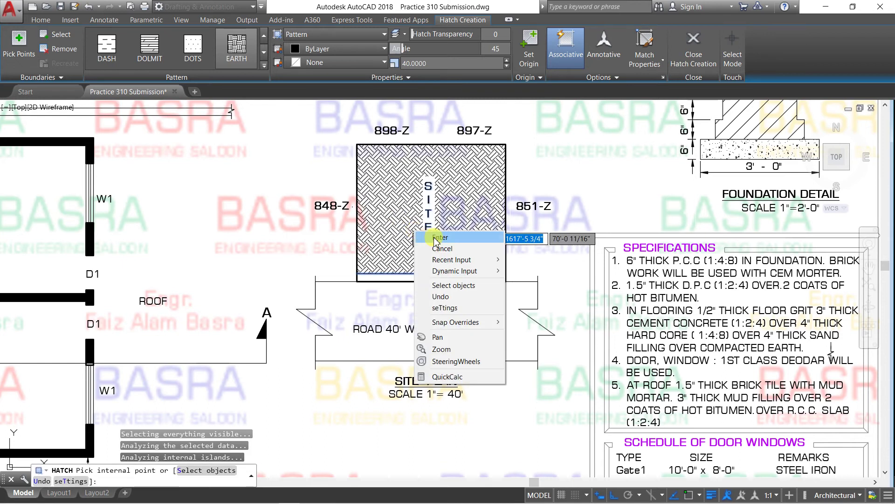
pyautogui.click(436, 238)
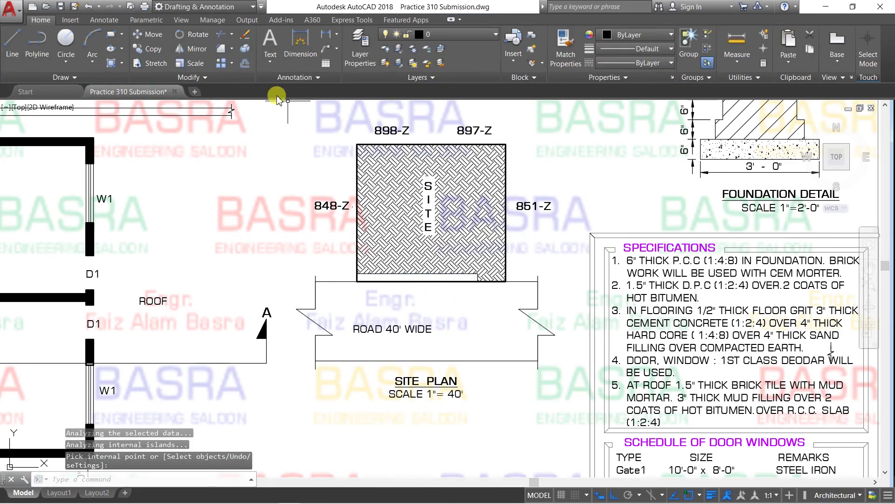
# Change the site hatch to the ANSI31 pattern with a 0 angle
pyautogui.click(404, 175)
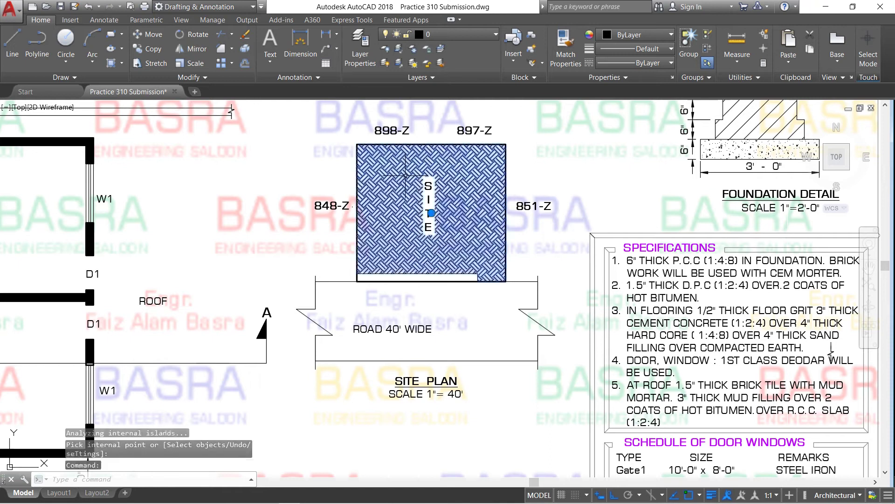
pyautogui.click(202, 44)
pyautogui.scroll(7, 202, 44)
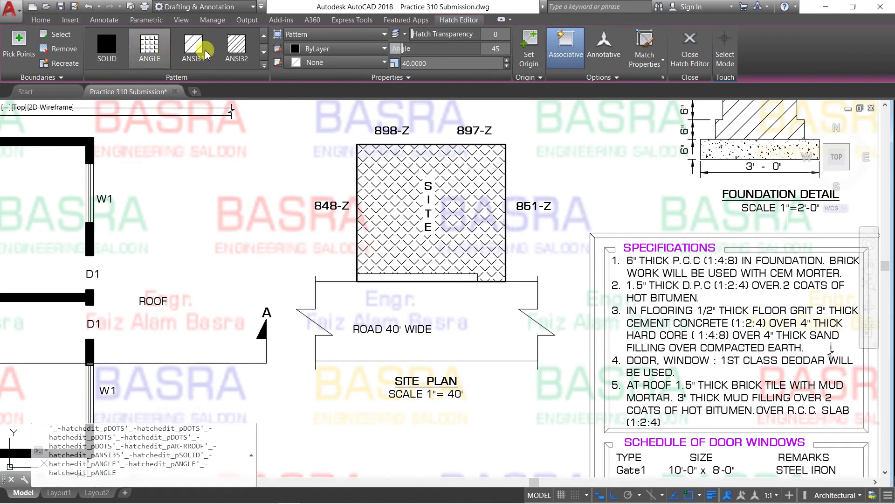
pyautogui.click(191, 46)
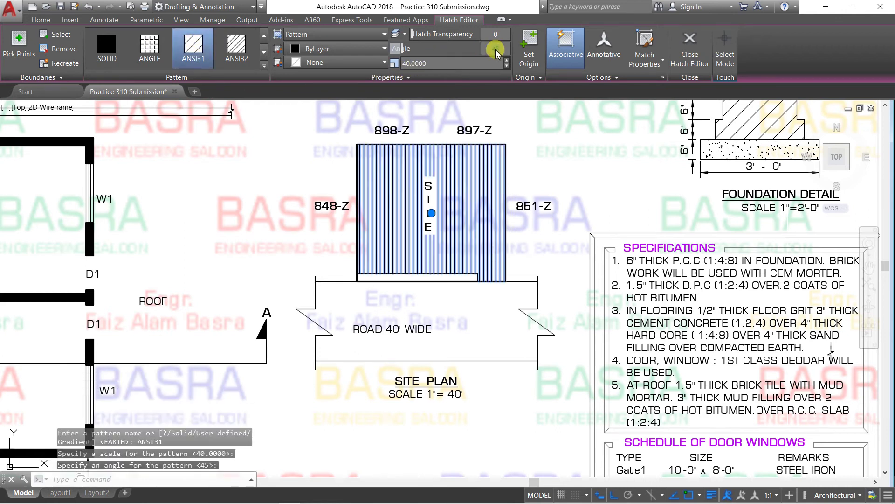
pyautogui.moveTo(492, 47); pyautogui.dragTo(495, 49)
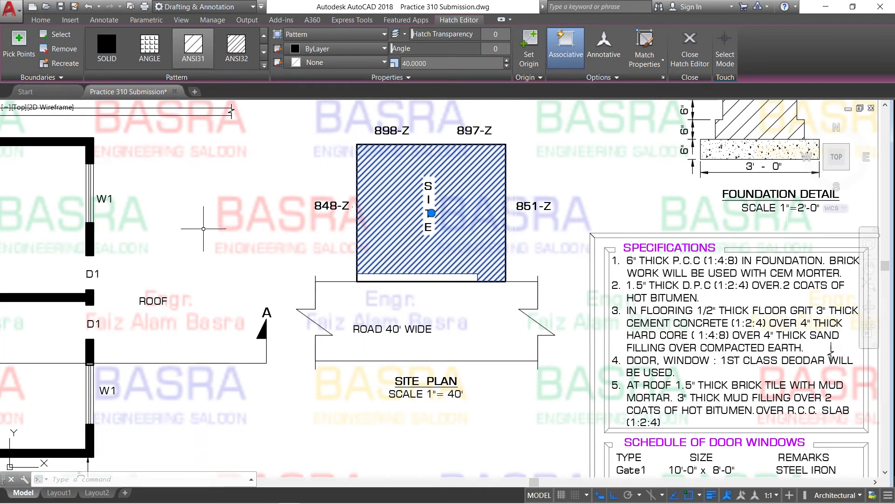
# Rerun the hatch edit command from the shortcut menu, then cancel it
pyautogui.rightClick(201, 226)
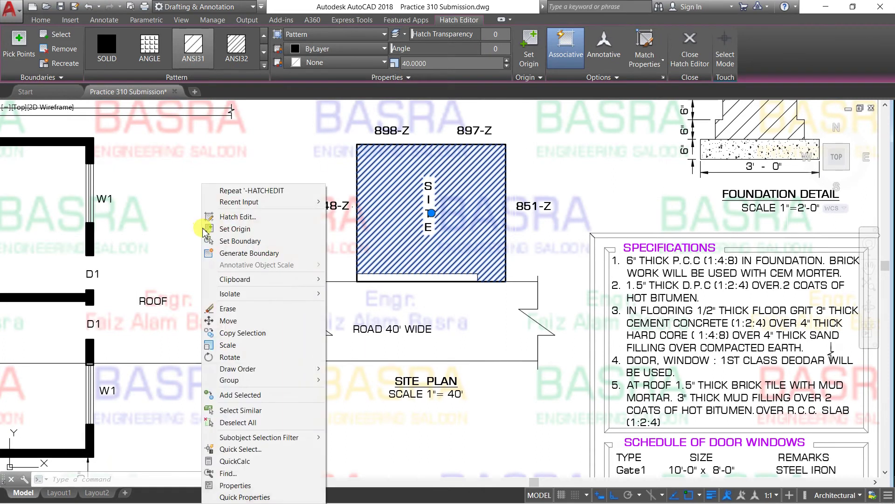
pyautogui.click(192, 185)
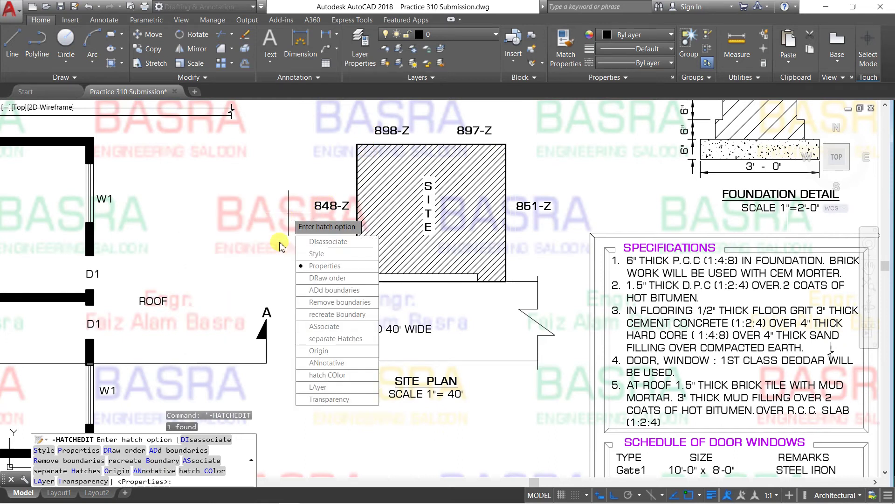
pyautogui.press('Down')
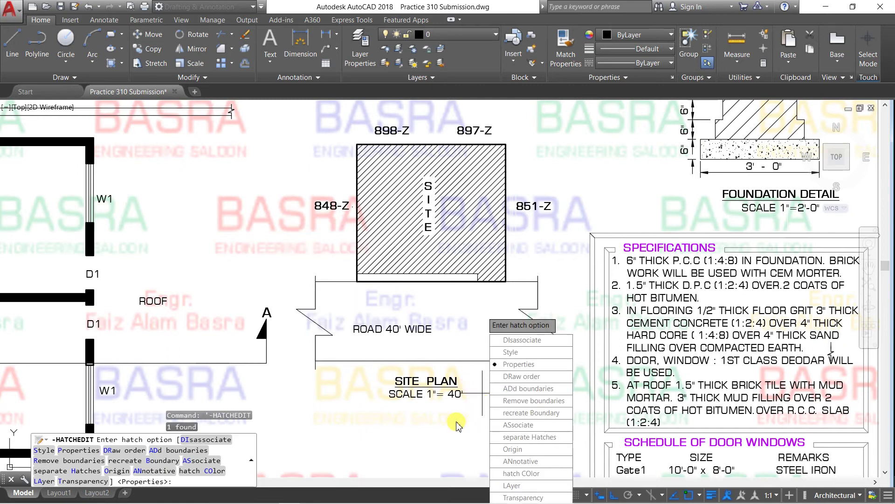
pyautogui.press('Escape')
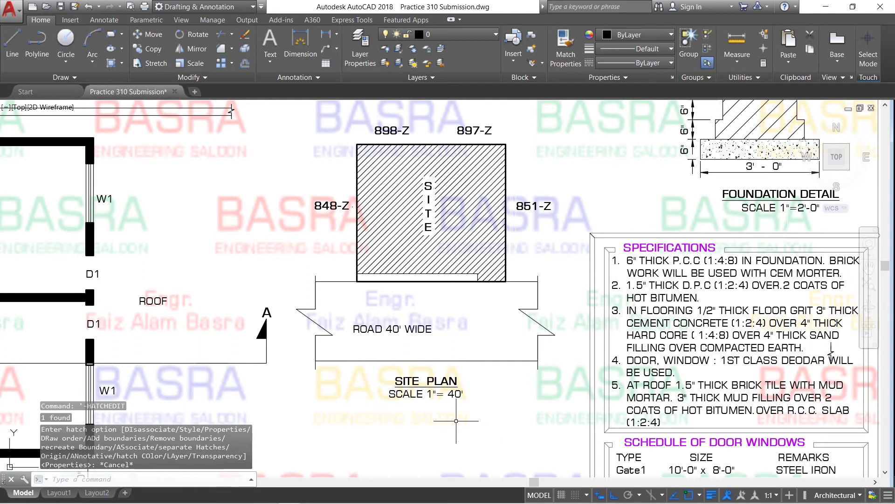
# Zoom out to the whole sheet, then zoom in on the title block's Schedule of Area
pyautogui.scroll(-5, 439, 289)
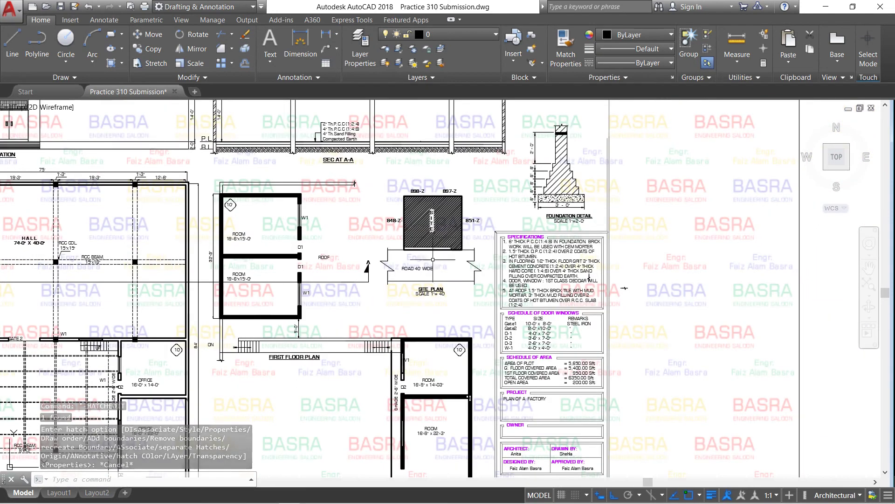
pyautogui.scroll(3, 431, 265)
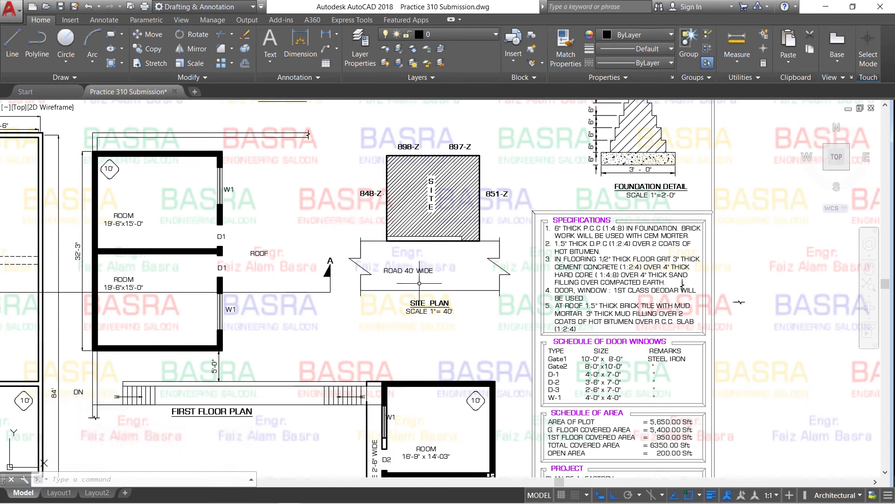
pyautogui.scroll(-3, 436, 265)
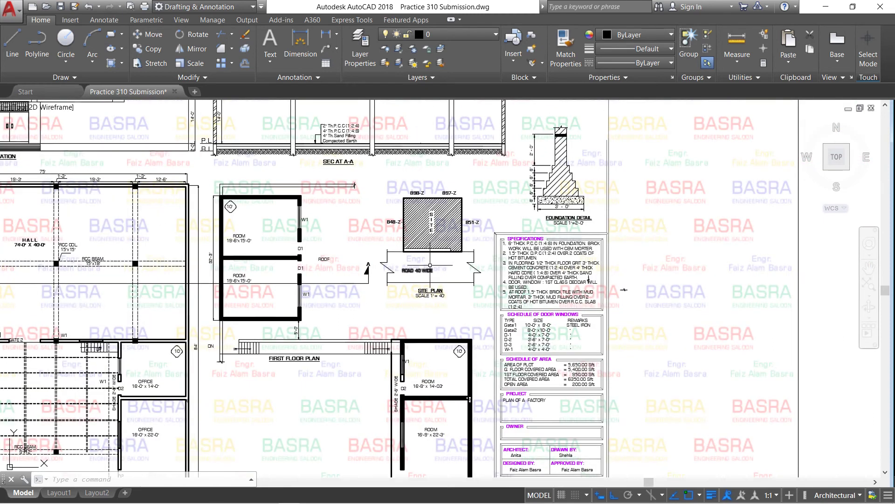
pyautogui.scroll(-1, 422, 229)
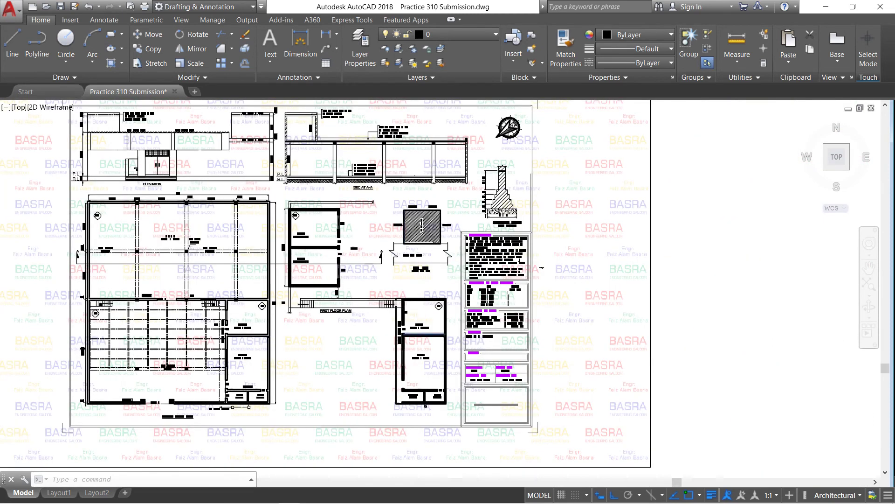
pyautogui.scroll(2, 428, 329)
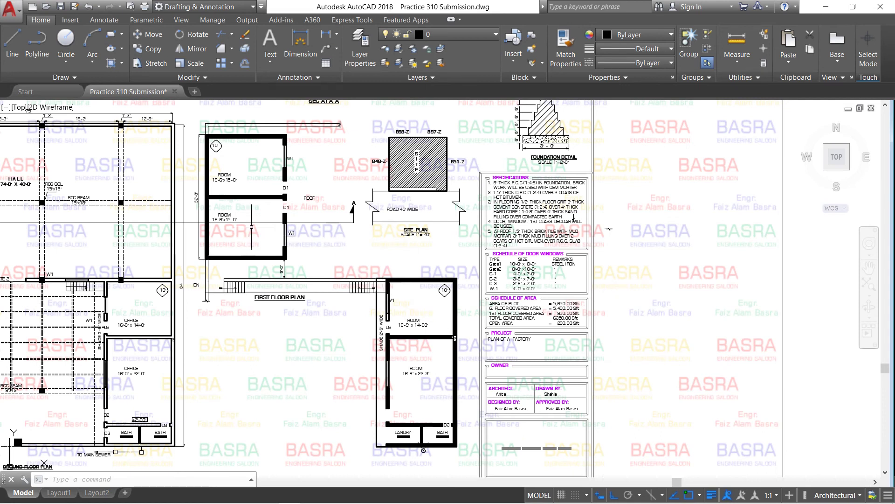
pyautogui.scroll(1, 541, 198)
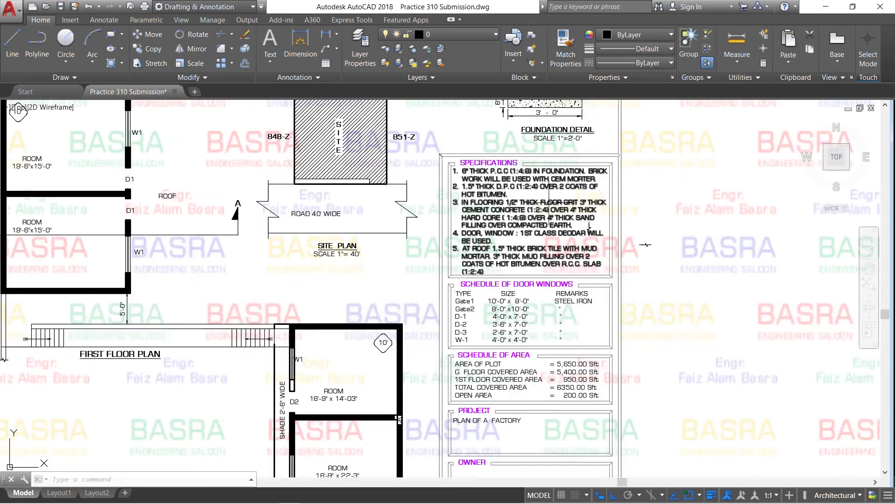
pyautogui.scroll(1, 540, 196)
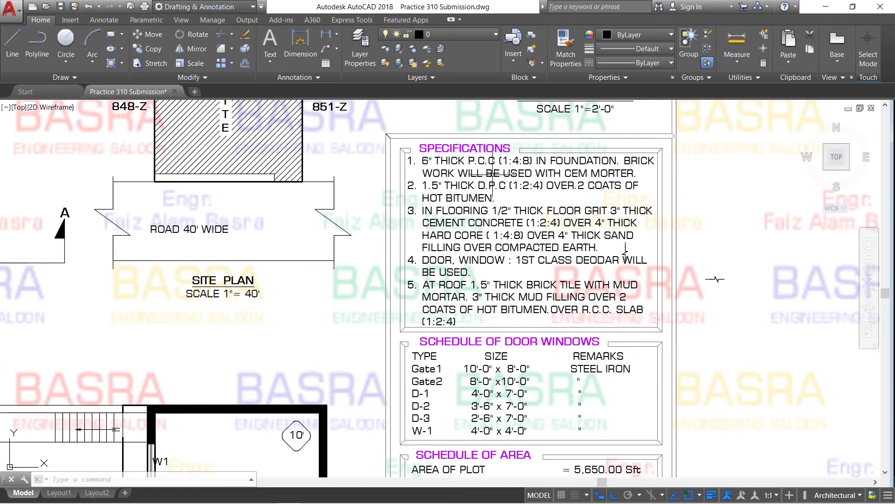
pyautogui.scroll(1, 471, 168)
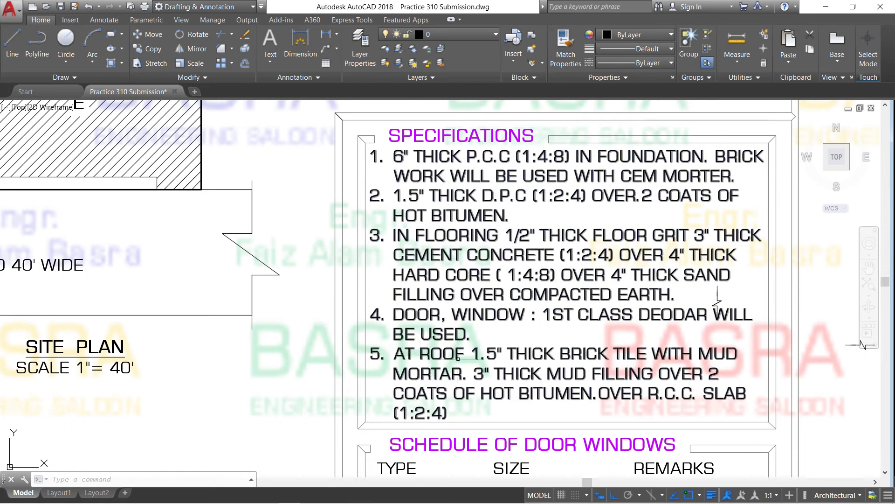
pyautogui.scroll(-5, 551, 298)
pyautogui.scroll(5, 550, 396)
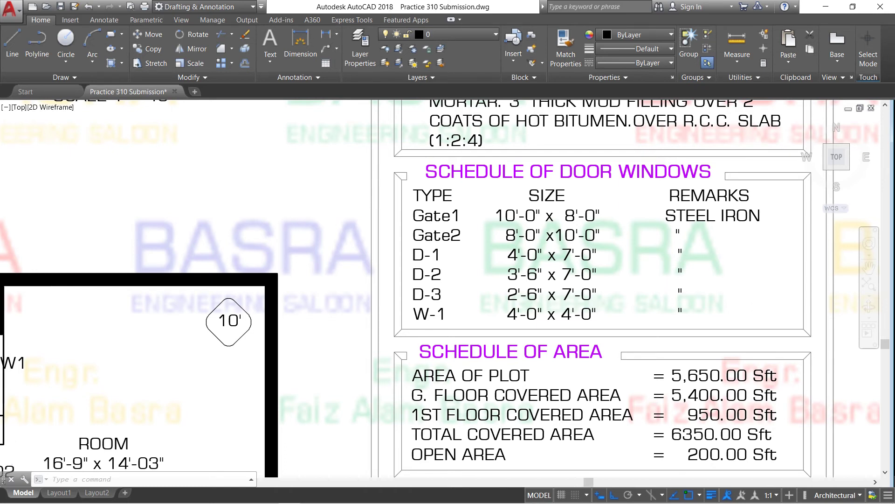
pyautogui.scroll(-3, 756, 288)
pyautogui.scroll(3, 567, 243)
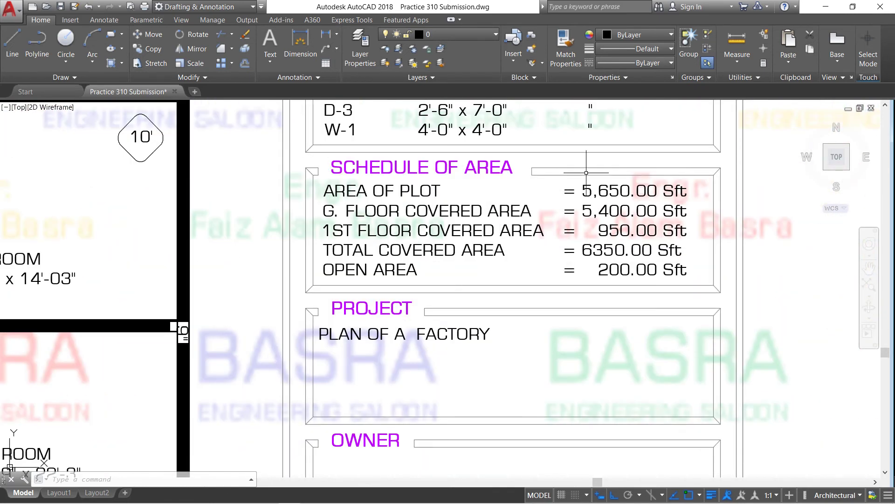
pyautogui.scroll(2, 586, 172)
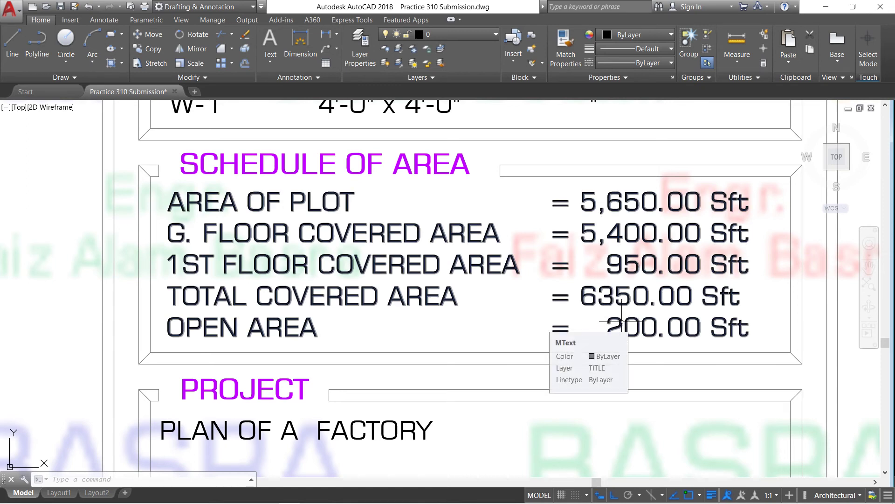
# Edit the schedule text so OPEN AREA reads 250.00 Sft instead of 200.00
pyautogui.click(625, 320)
pyautogui.doubleClick(637, 323)
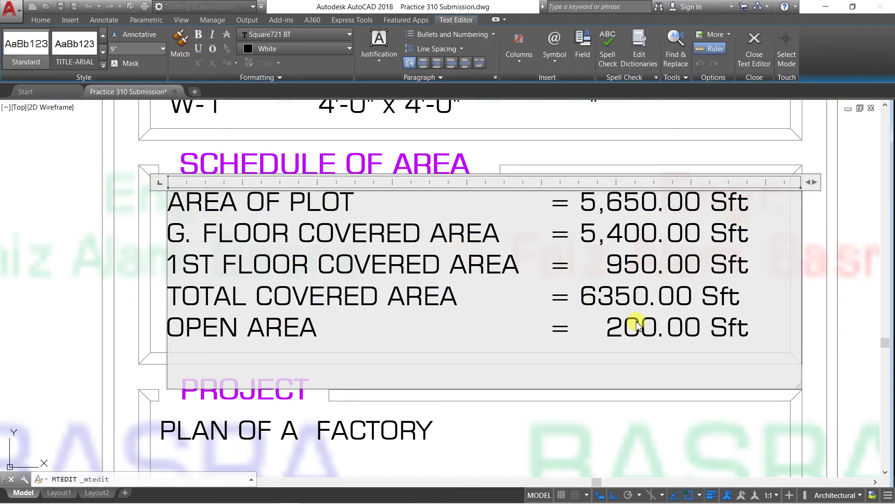
pyautogui.moveTo(639, 322); pyautogui.dragTo(624, 323)
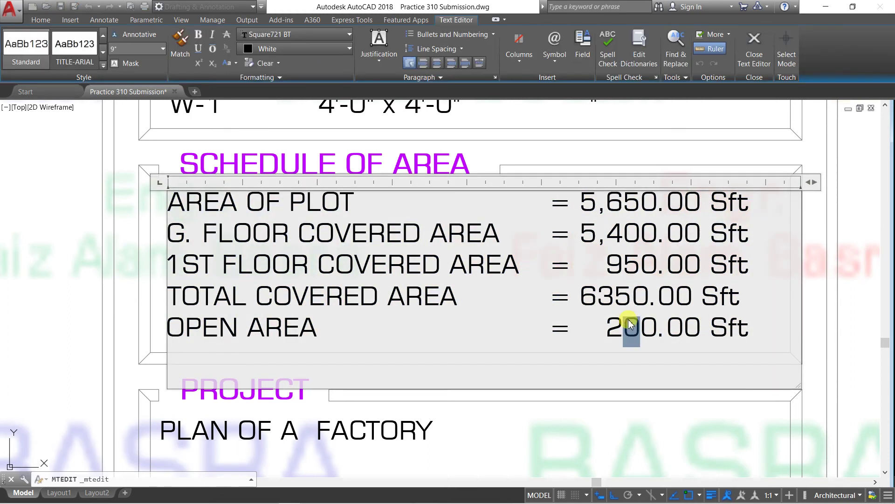
pyautogui.write('5')
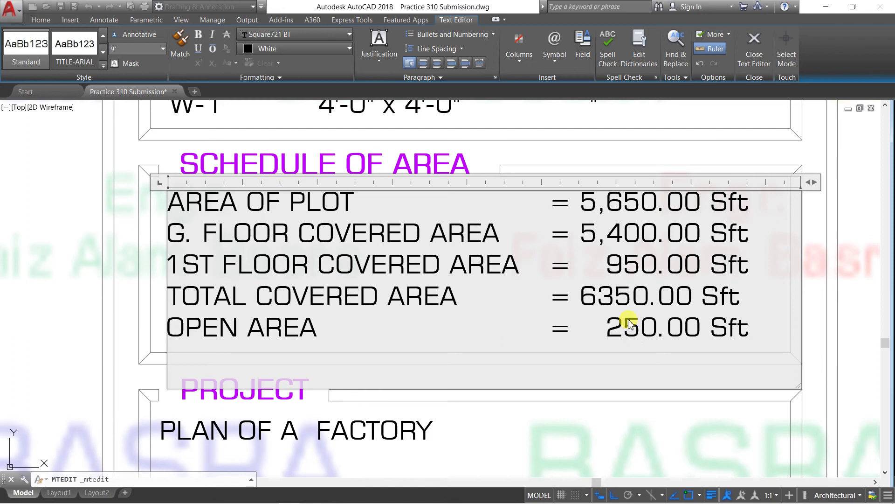
# Commit the 250.00 Sft edit and zoom to the title block's image box showing the broken path
pyautogui.click(550, 420)
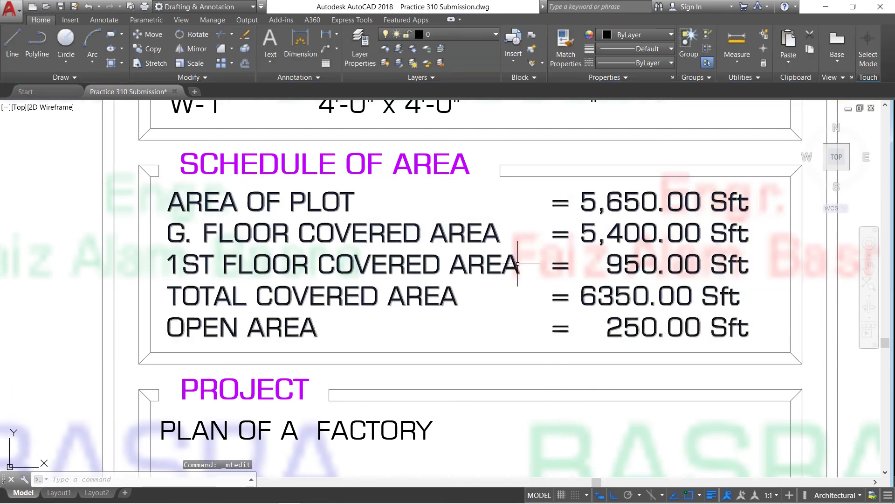
pyautogui.scroll(-5, 519, 262)
pyautogui.scroll(2, 519, 262)
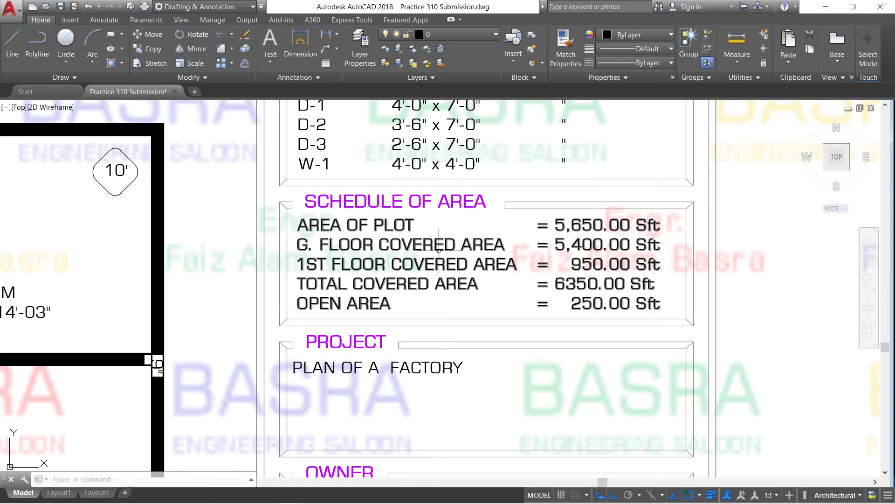
pyautogui.scroll(-2, 464, 245)
pyautogui.scroll(2, 486, 287)
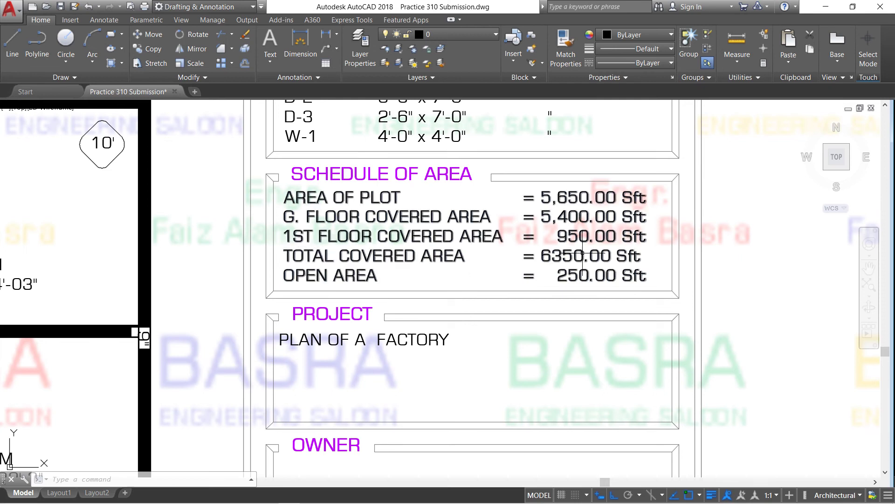
pyautogui.scroll(-2, 540, 250)
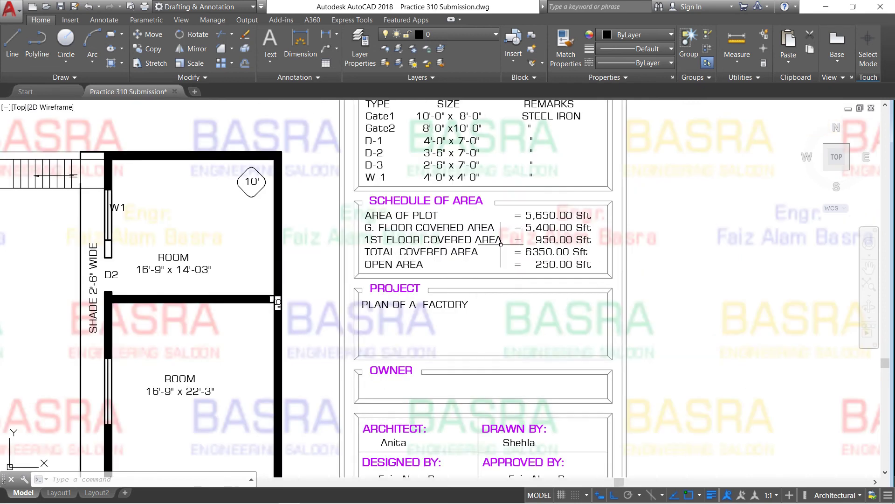
pyautogui.scroll(2, 518, 256)
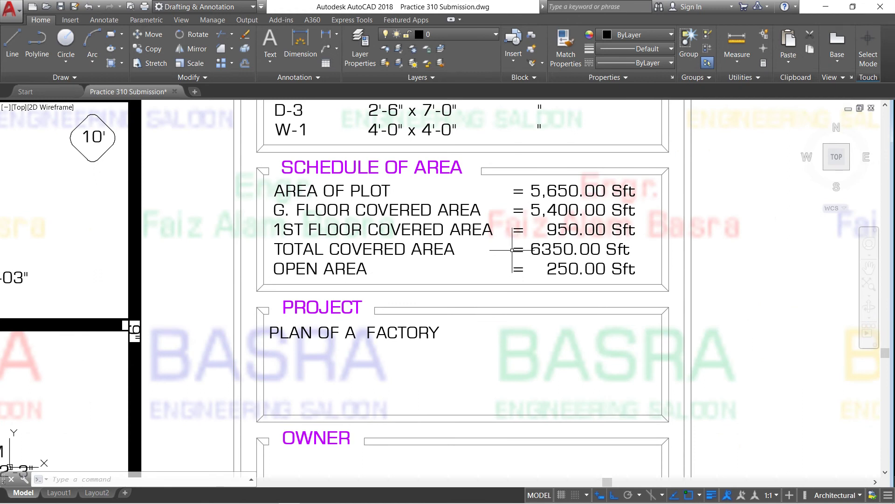
pyautogui.scroll(-1, 474, 235)
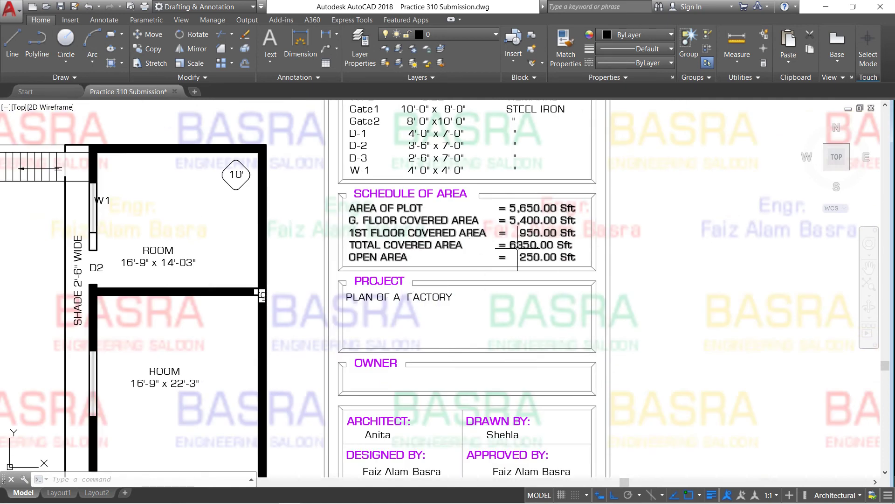
pyautogui.scroll(2, 518, 248)
pyautogui.scroll(-2, 519, 248)
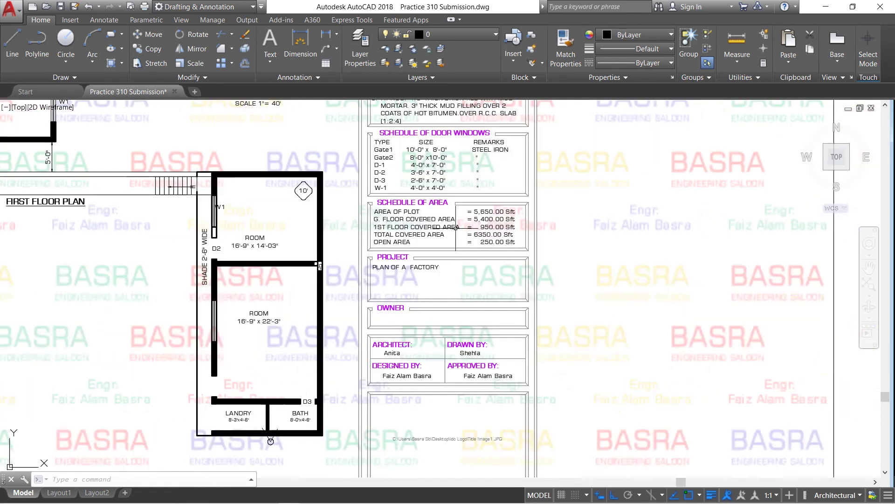
pyautogui.scroll(2, 396, 291)
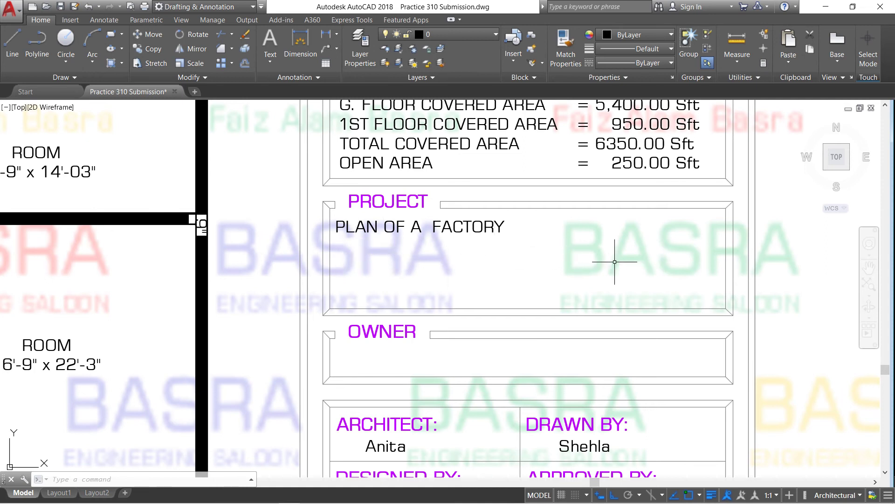
pyautogui.scroll(-5, 431, 218)
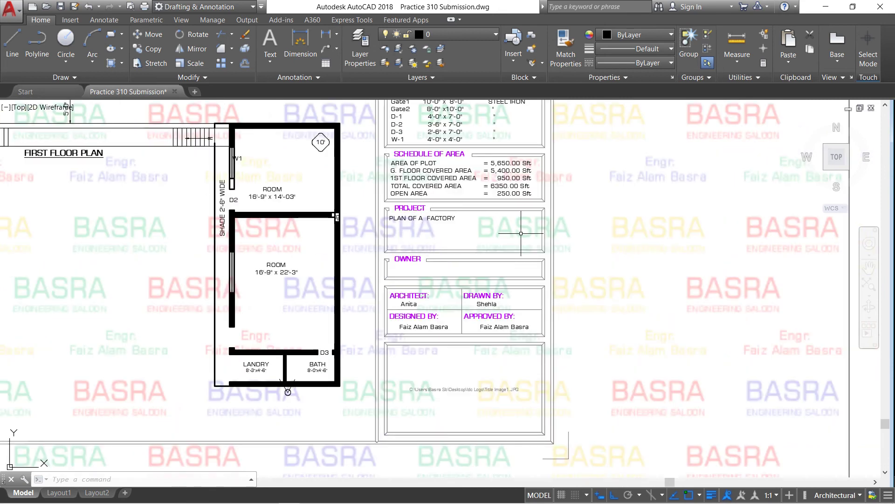
pyautogui.scroll(2, 415, 273)
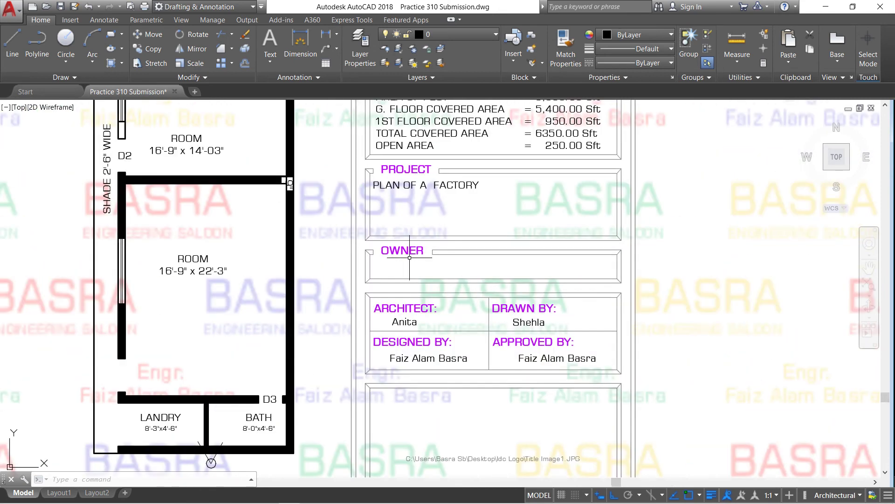
pyautogui.scroll(-4, 410, 258)
pyautogui.scroll(6, 405, 274)
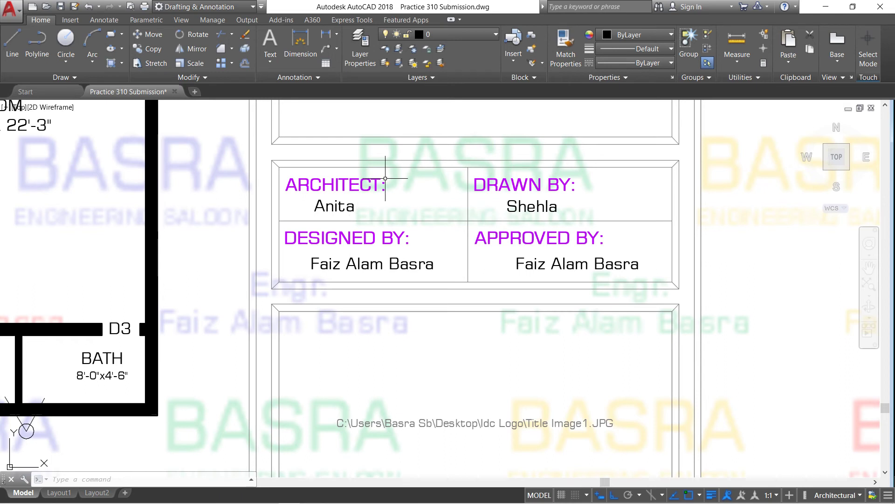
pyautogui.scroll(-3, 438, 208)
pyautogui.scroll(-1, 430, 280)
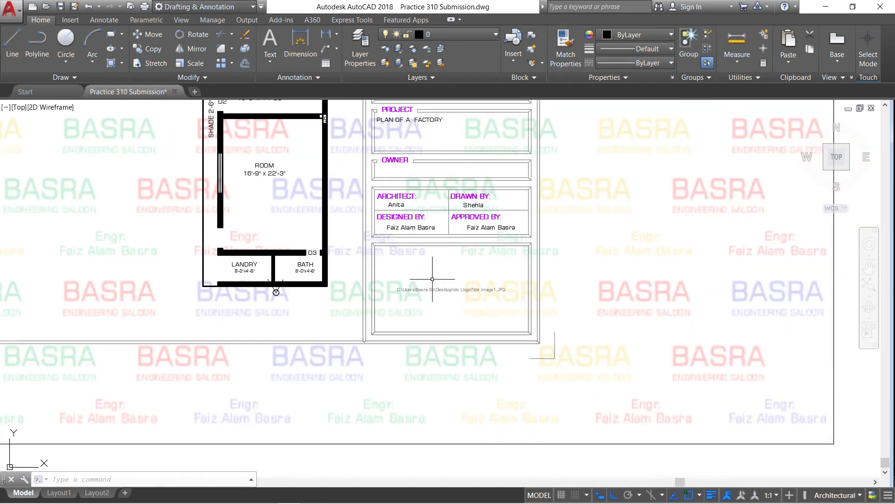
pyautogui.scroll(3, 425, 293)
# Erase the broken Title Image1.JPG image reference from the title block box
pyautogui.scroll(1, 424, 293)
pyautogui.click(425, 293)
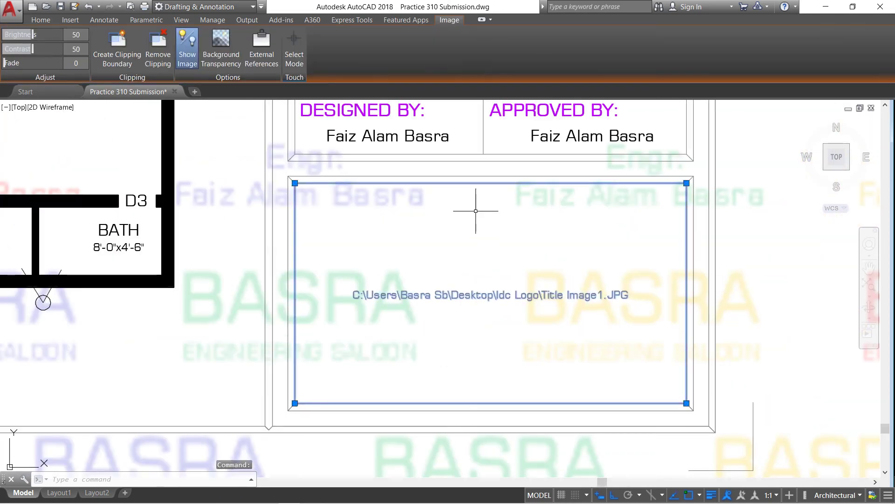
pyautogui.click(41, 19)
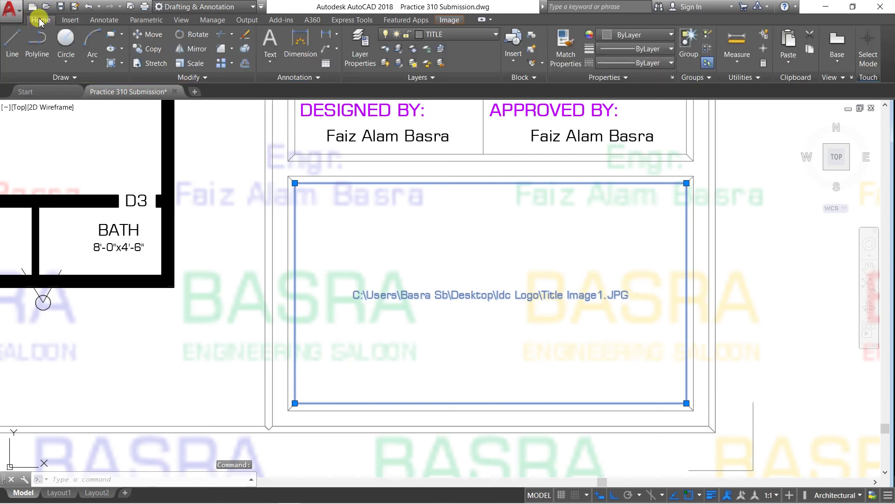
pyautogui.click(241, 37)
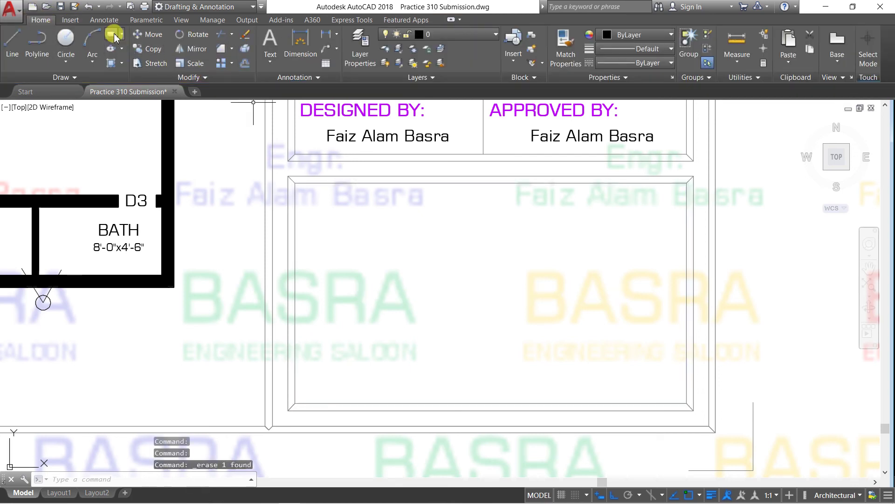
pyautogui.click(70, 20)
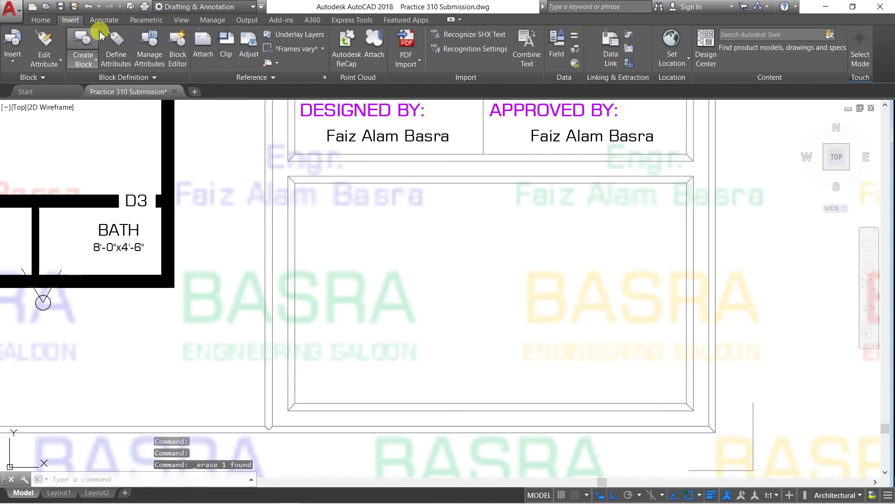
# Attach the TITLE logo image at the box's lower-left corner, scaled to fill the box
pyautogui.click(203, 49)
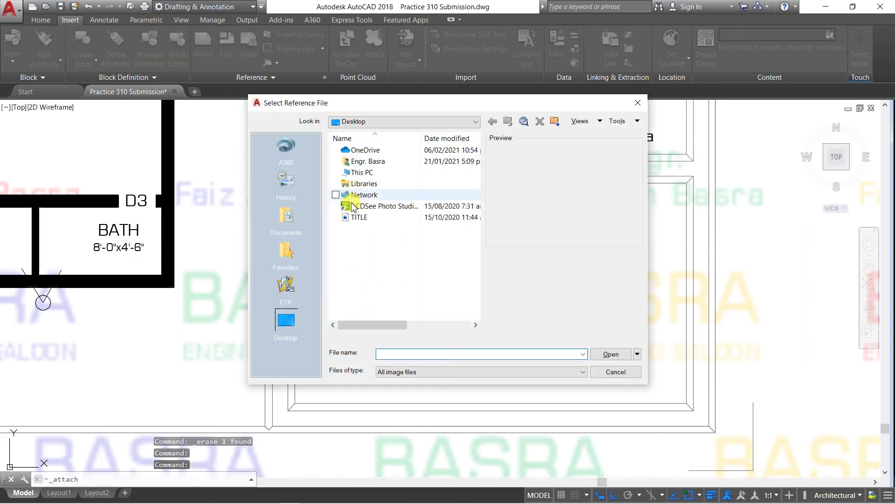
pyautogui.click(357, 217)
pyautogui.click(625, 356)
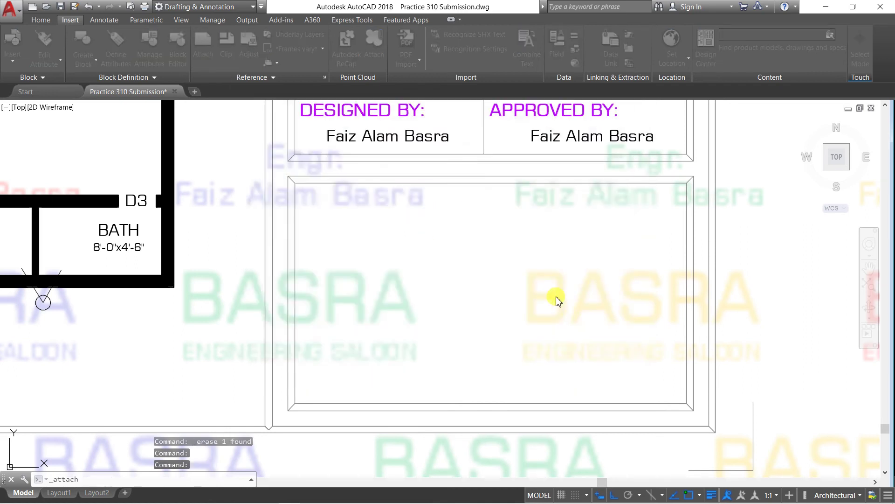
pyautogui.click(455, 340)
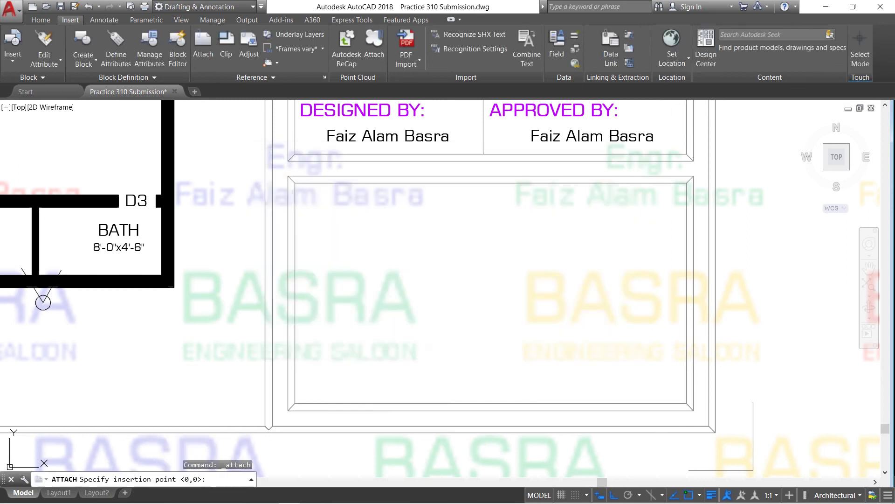
pyautogui.click(295, 402)
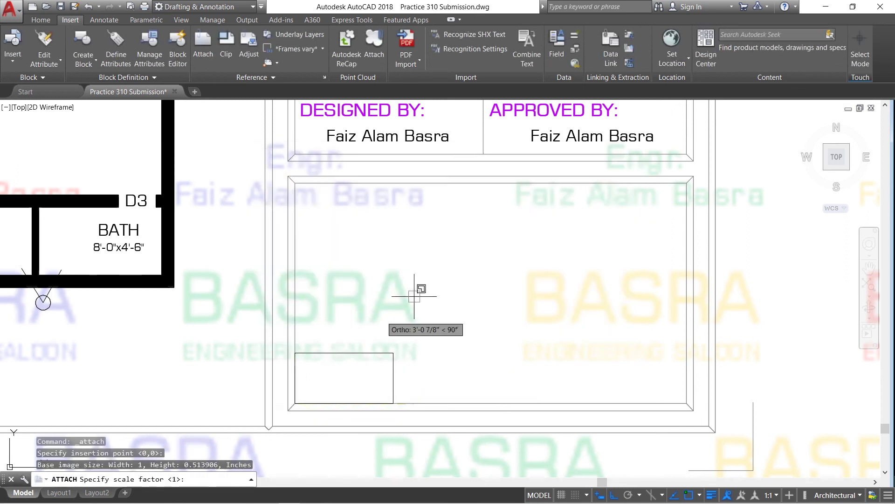
pyautogui.click(675, 208)
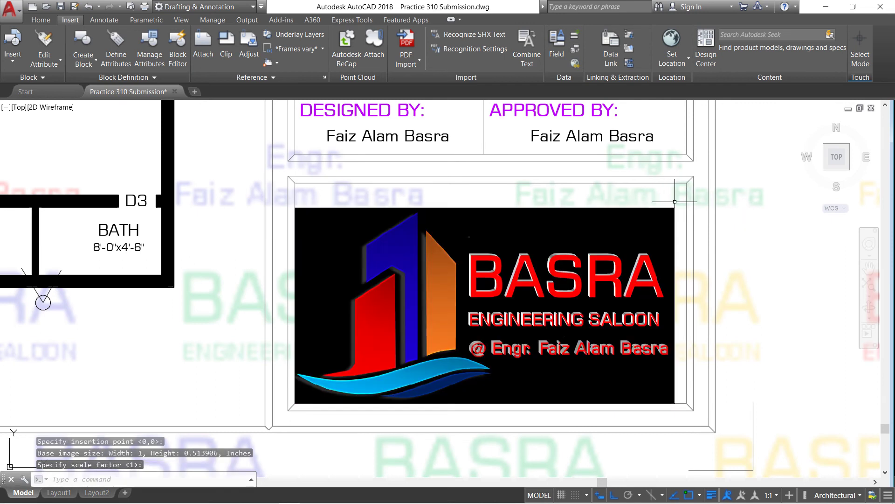
pyautogui.click(675, 208)
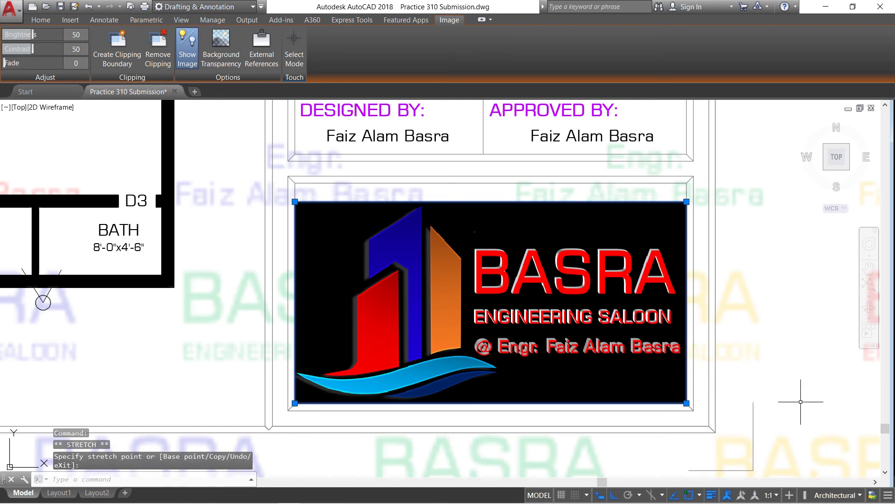
pyautogui.press('Escape')
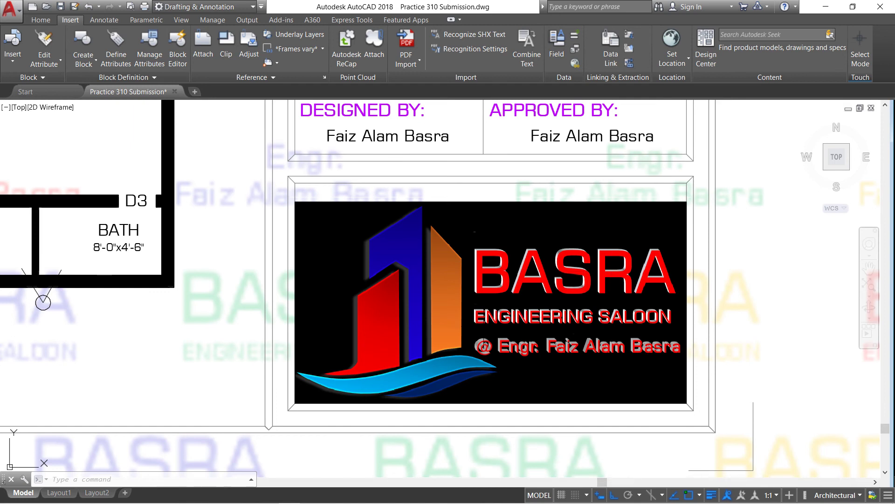
pyautogui.scroll(-2, 478, 317)
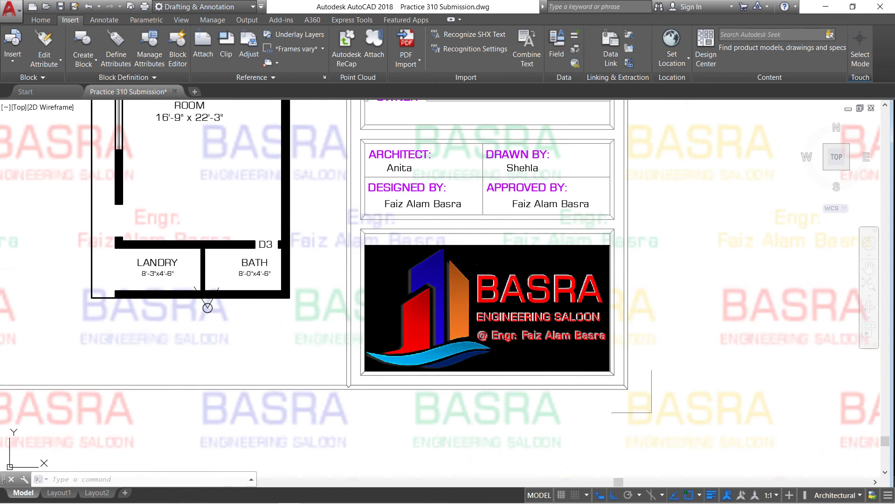
pyautogui.scroll(-2, 609, 307)
pyautogui.scroll(-2, 609, 307)
pyautogui.scroll(-2, 608, 308)
pyautogui.scroll(-2, 615, 322)
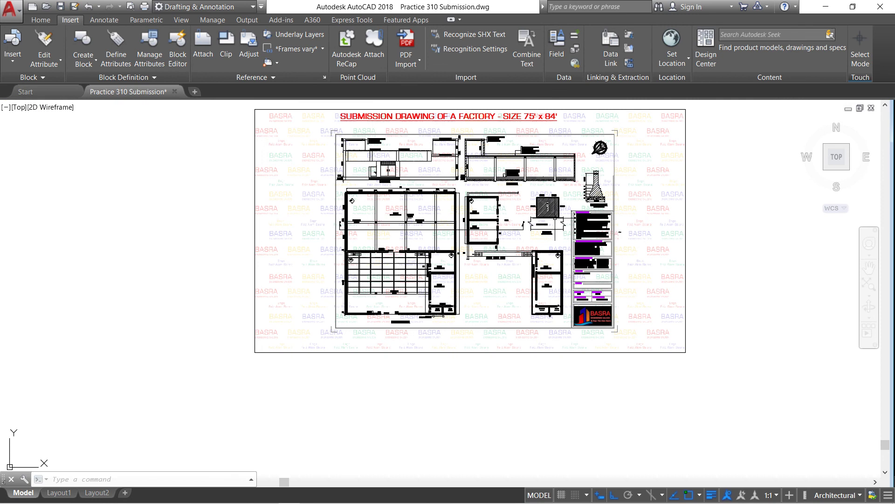
pyautogui.scroll(2, 560, 193)
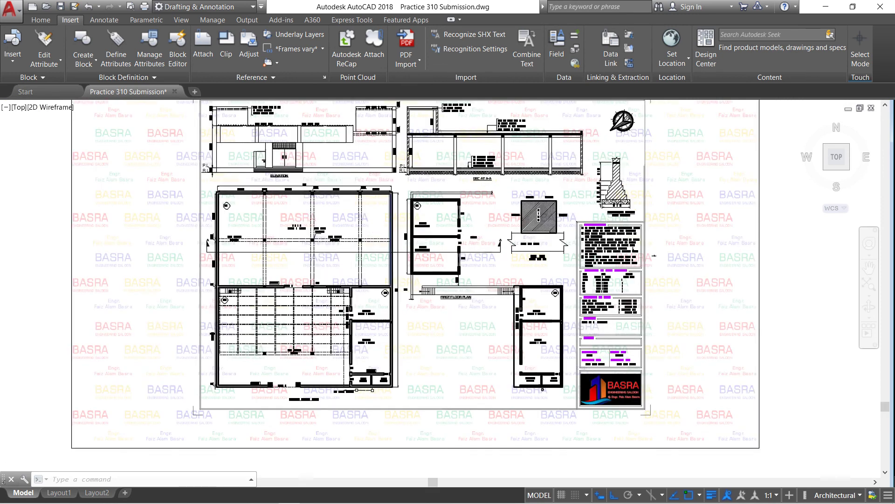
pyautogui.scroll(-2, 401, 227)
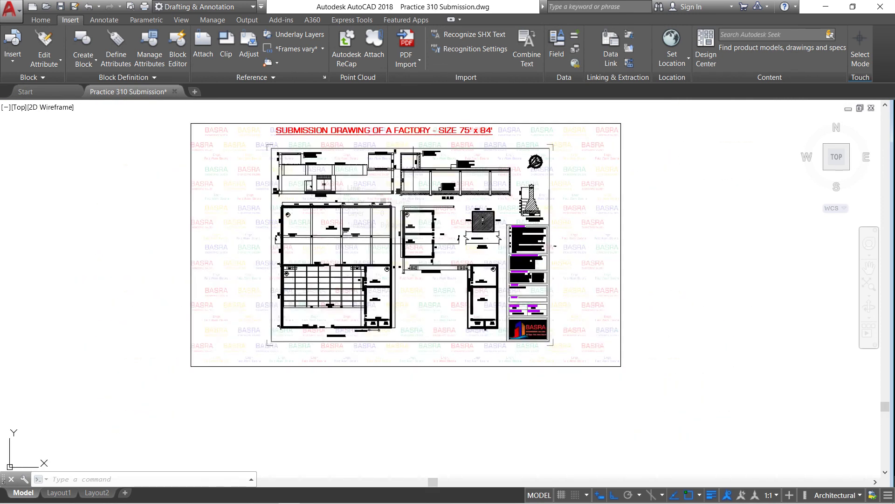
pyautogui.scroll(2, 414, 171)
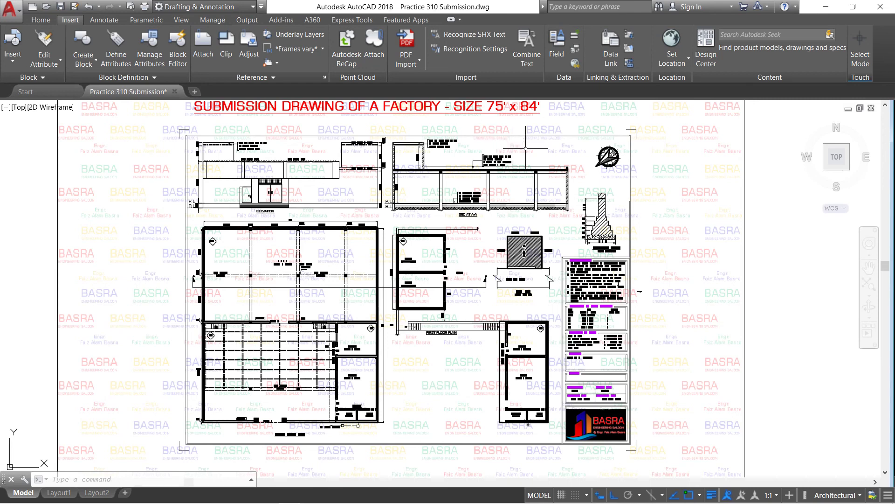
pyautogui.scroll(2, 627, 137)
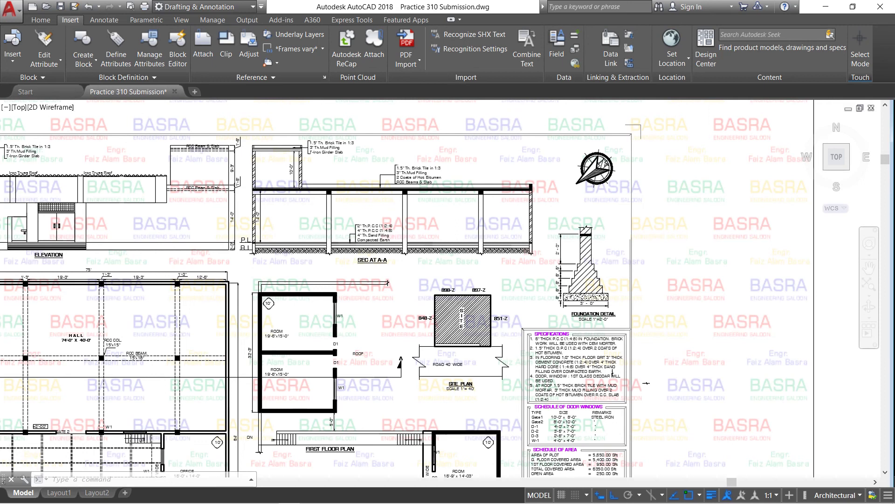
pyautogui.scroll(-2, 508, 126)
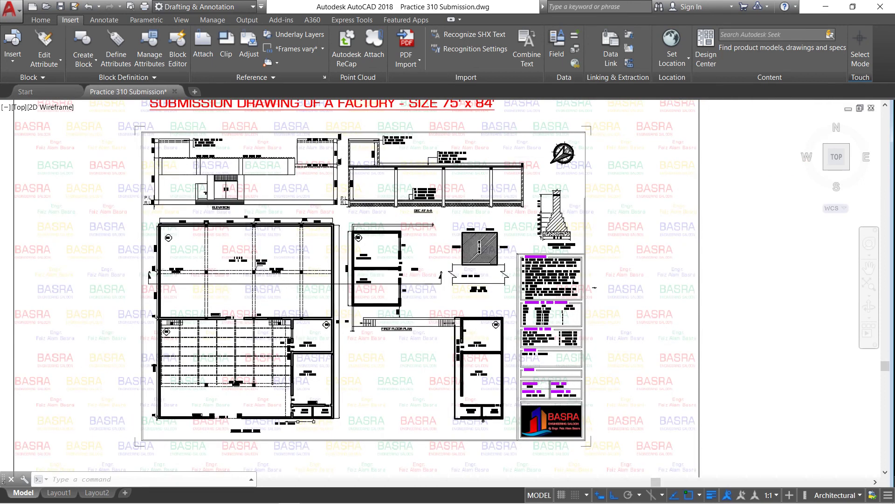
pyautogui.scroll(2, 550, 378)
pyautogui.scroll(2, 548, 341)
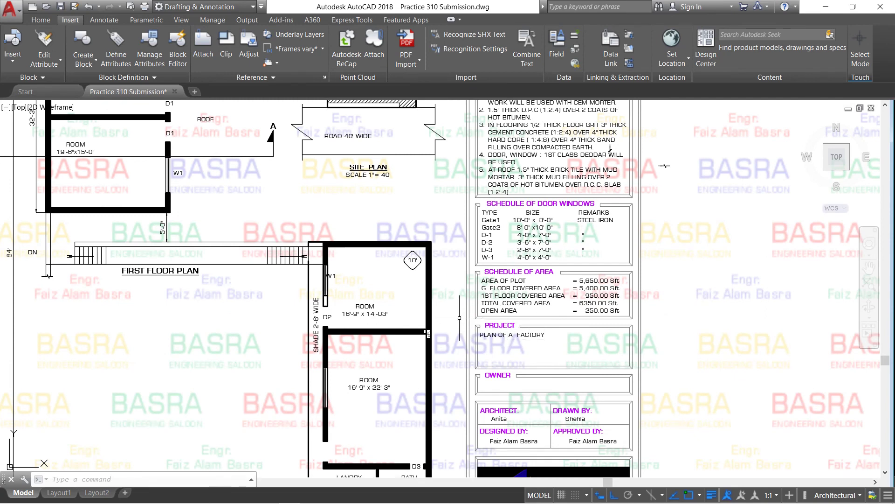
pyautogui.scroll(2, 591, 298)
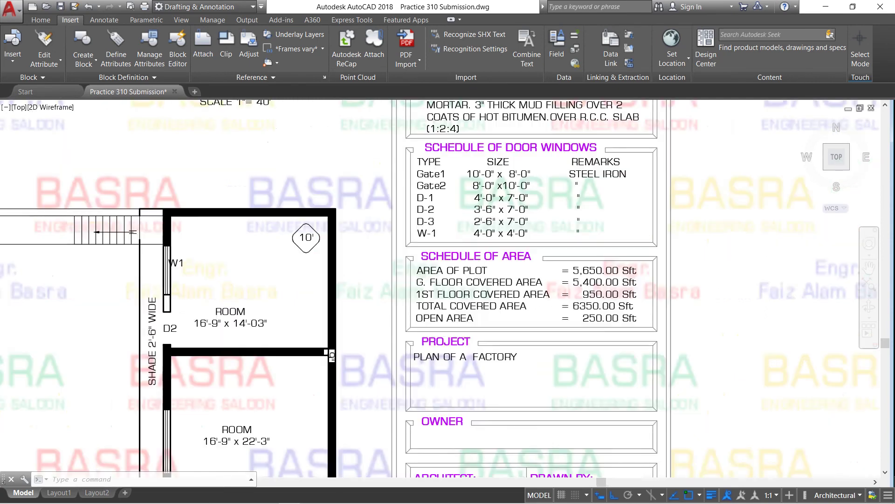
pyautogui.scroll(2, 592, 298)
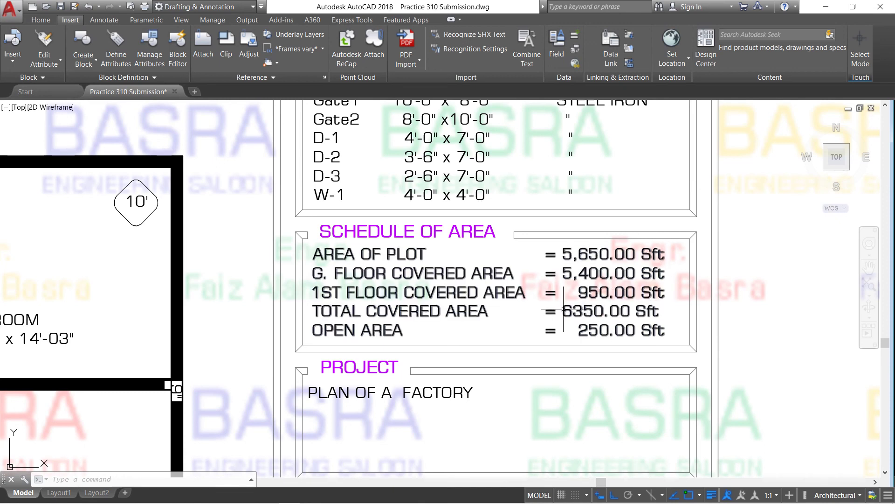
pyautogui.scroll(-3, 572, 312)
pyautogui.scroll(-2, 560, 306)
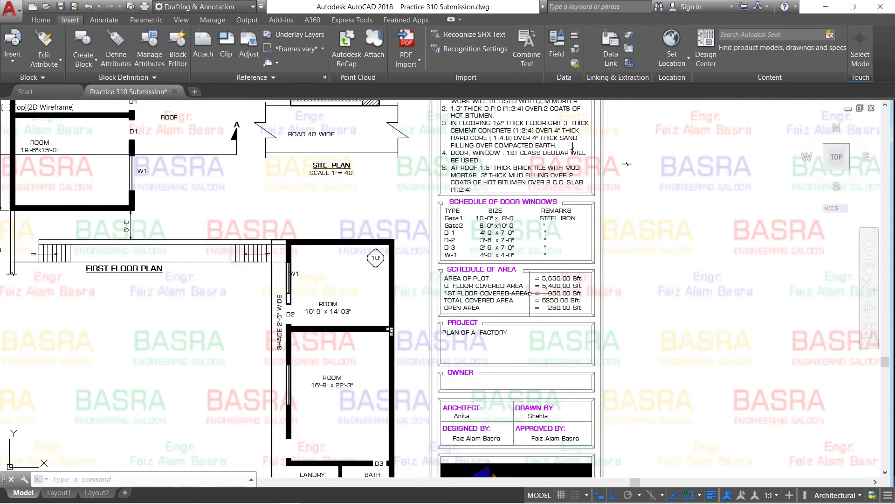
pyautogui.scroll(-1, 531, 298)
pyautogui.scroll(-2, 544, 288)
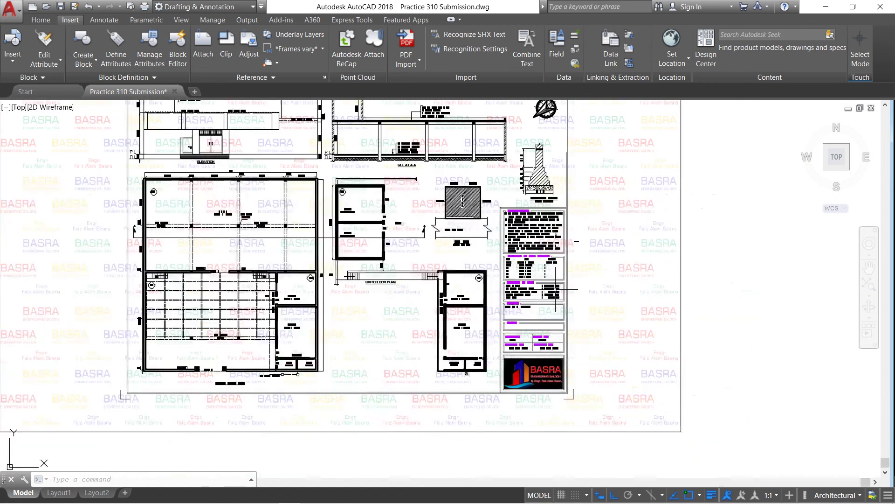
pyautogui.scroll(2, 400, 369)
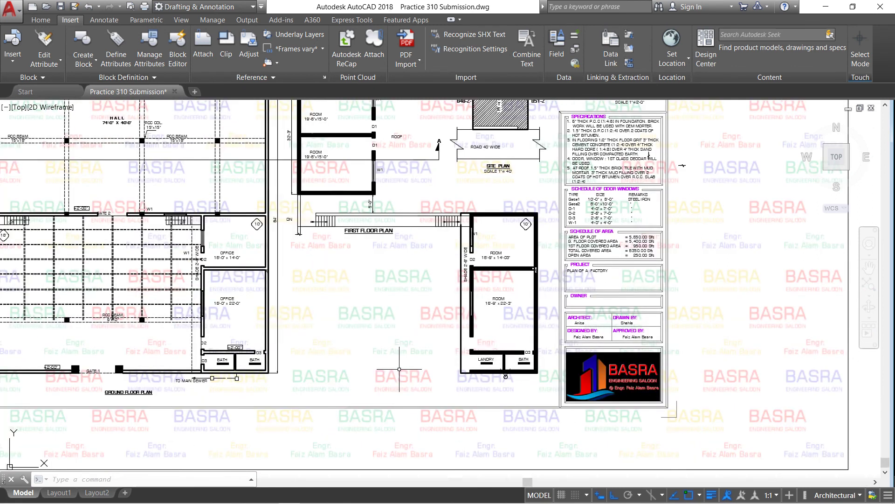
pyautogui.scroll(-2, 401, 368)
pyautogui.scroll(-2, 420, 345)
pyautogui.scroll(2, 322, 308)
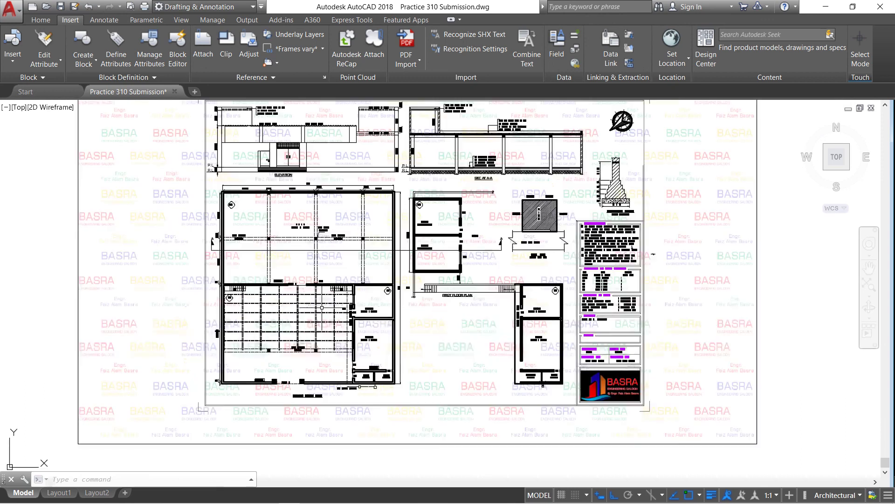
pyautogui.scroll(-2, 322, 308)
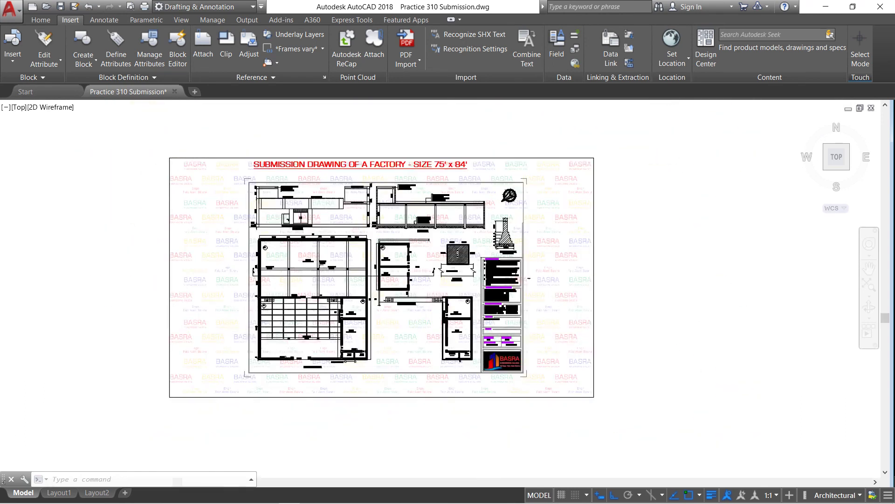
pyautogui.scroll(2, 339, 242)
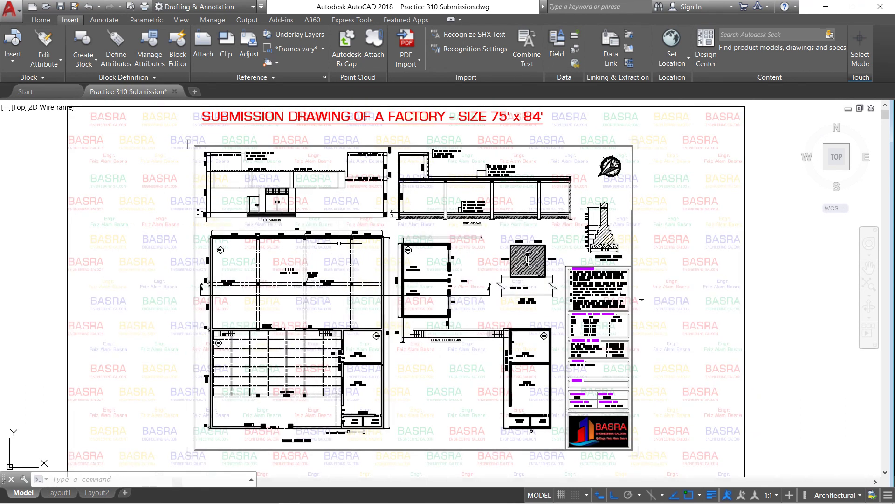